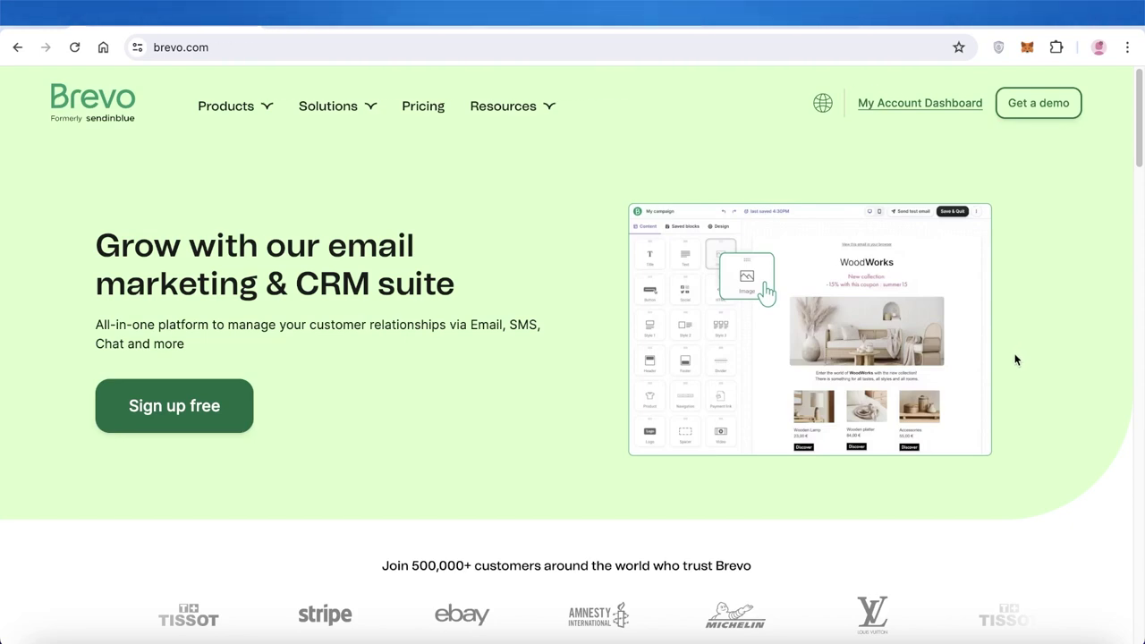
# - Review the Brevo pricing plan cards and sign up for the Free plan
pyautogui.scroll(-3, 1016, 359)
pyautogui.scroll(-10, 1015, 360)
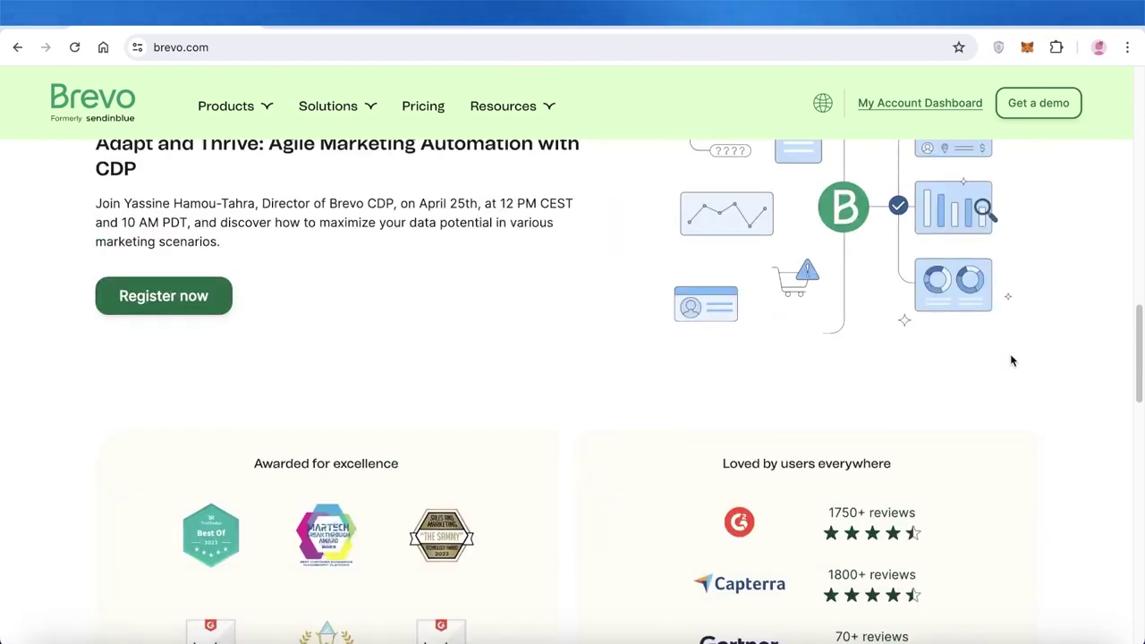
pyautogui.scroll(12, 577, 343)
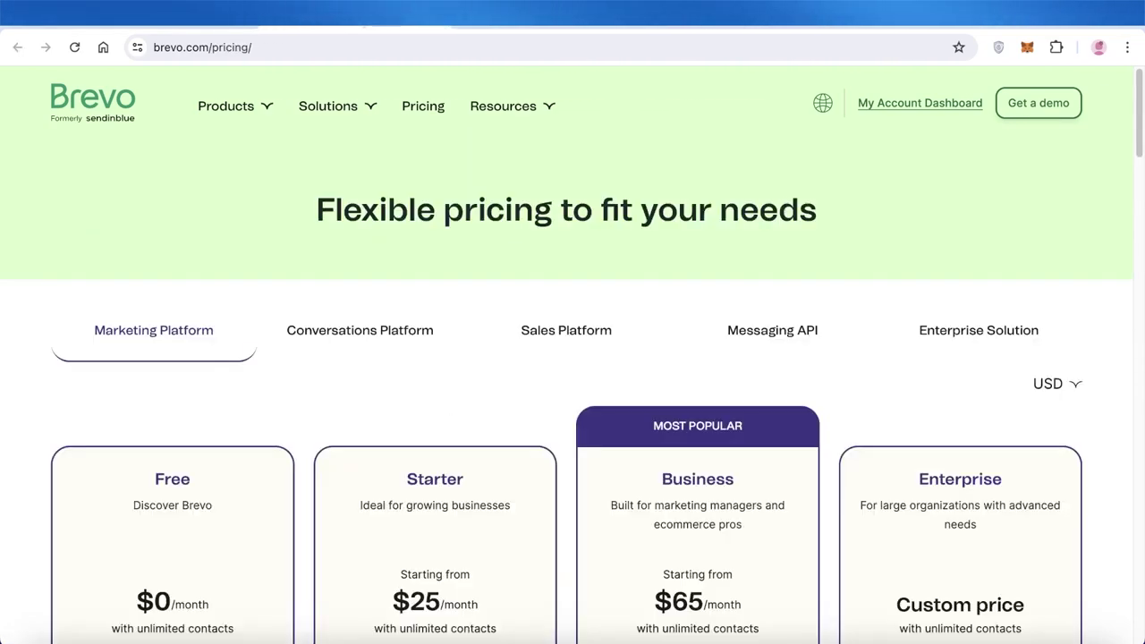
pyautogui.scroll(-5, 376, 427)
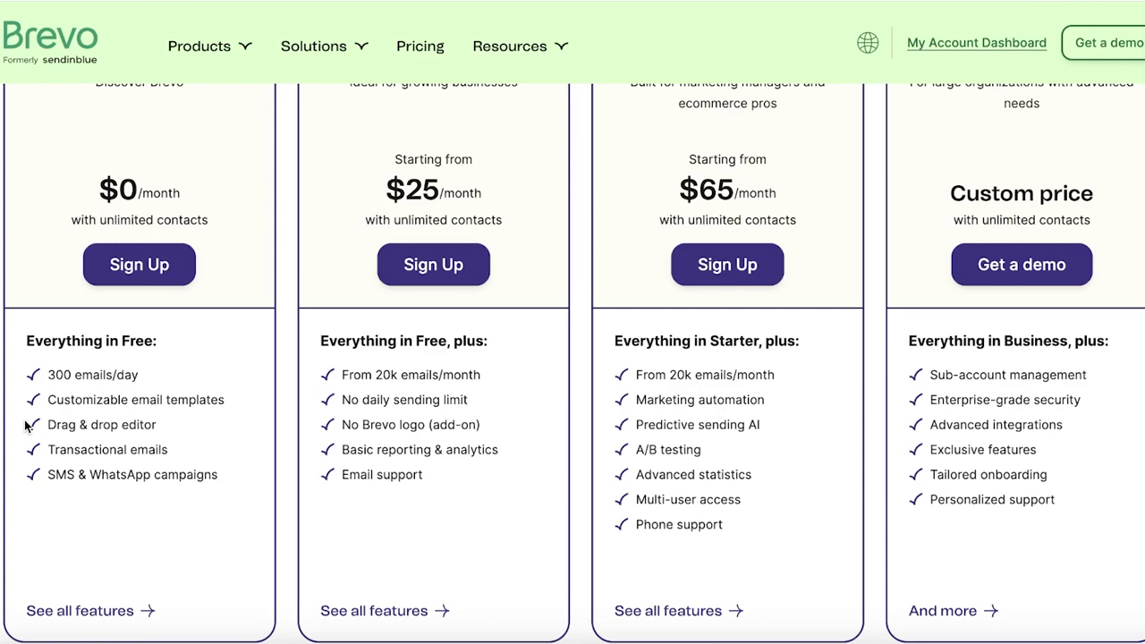
pyautogui.scroll(5, 30, 424)
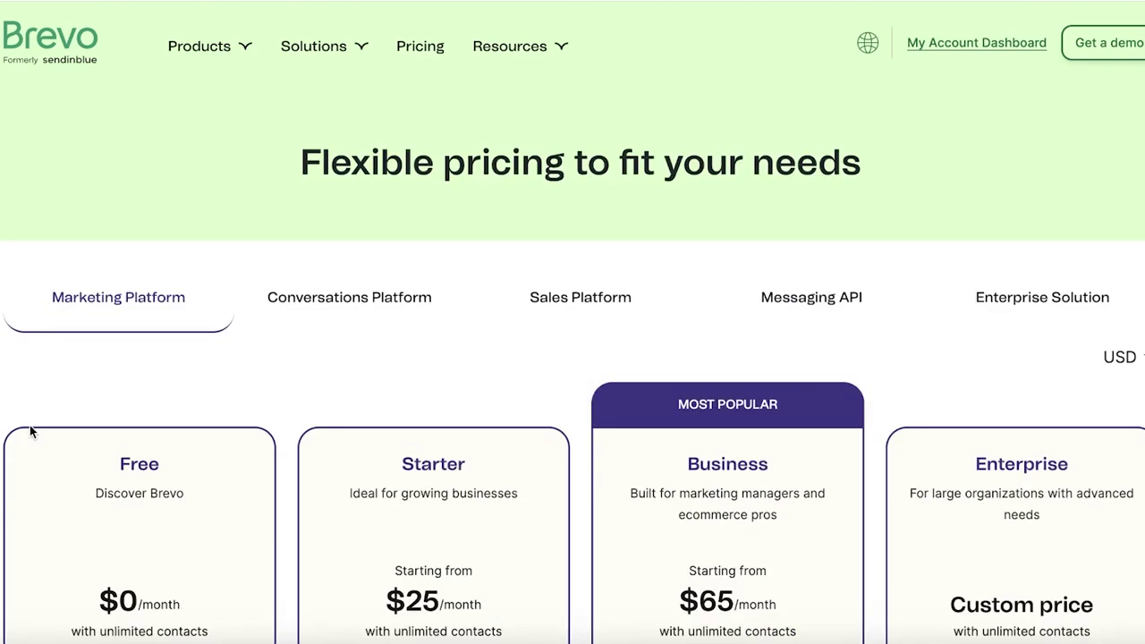
pyautogui.scroll(-2, 29, 425)
pyautogui.scroll(2, 723, 212)
pyautogui.scroll(-2, 907, 389)
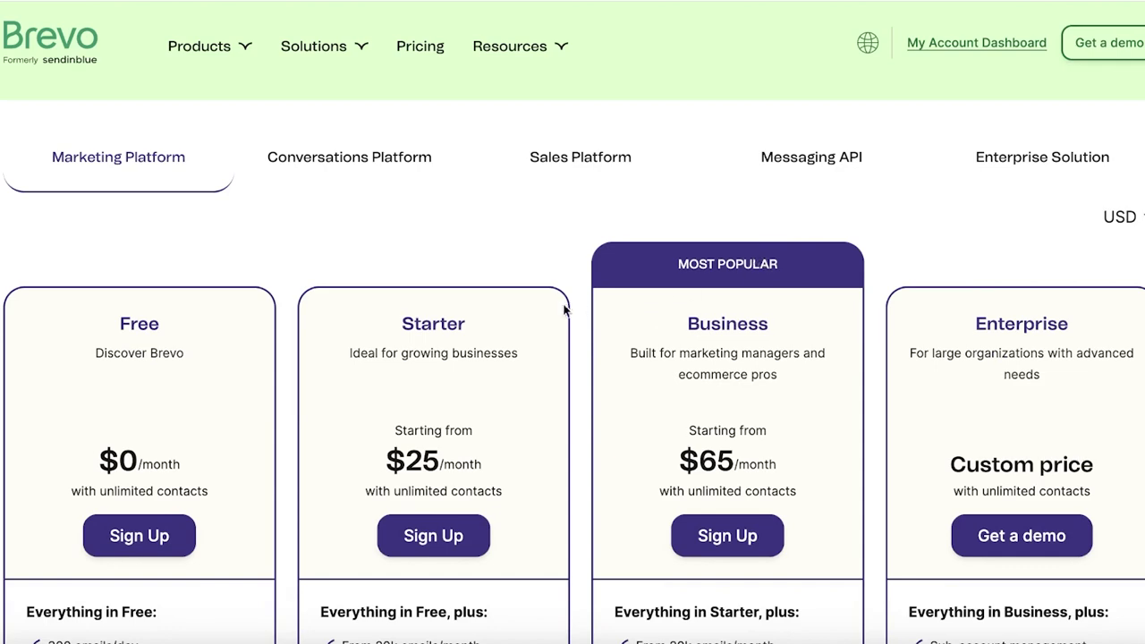
pyautogui.scroll(-1, 759, 259)
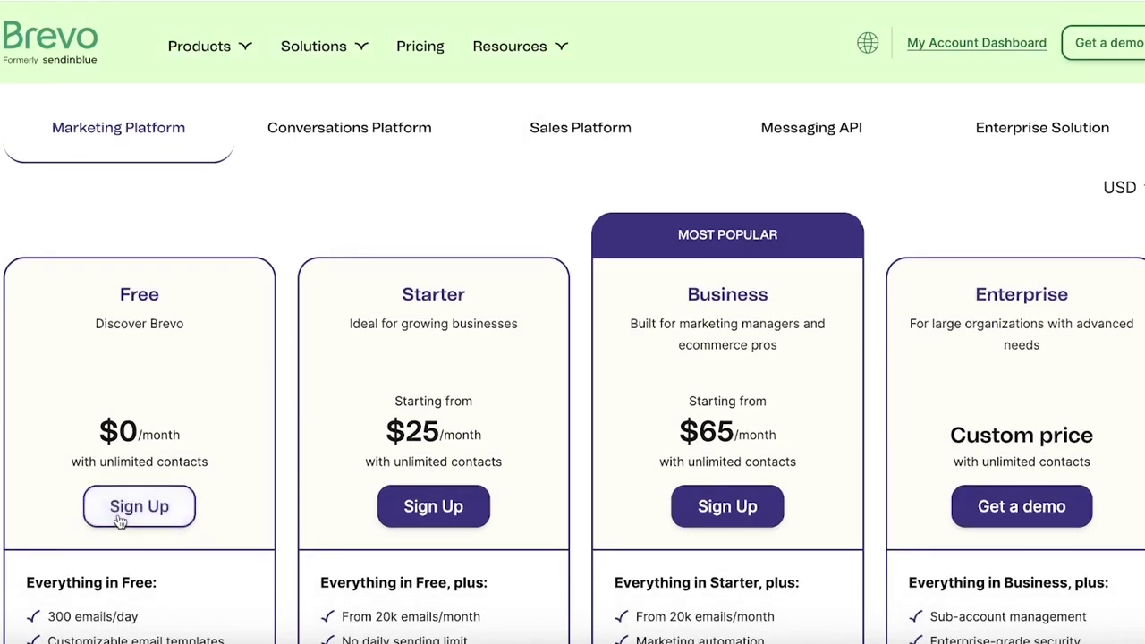
pyautogui.click(165, 506)
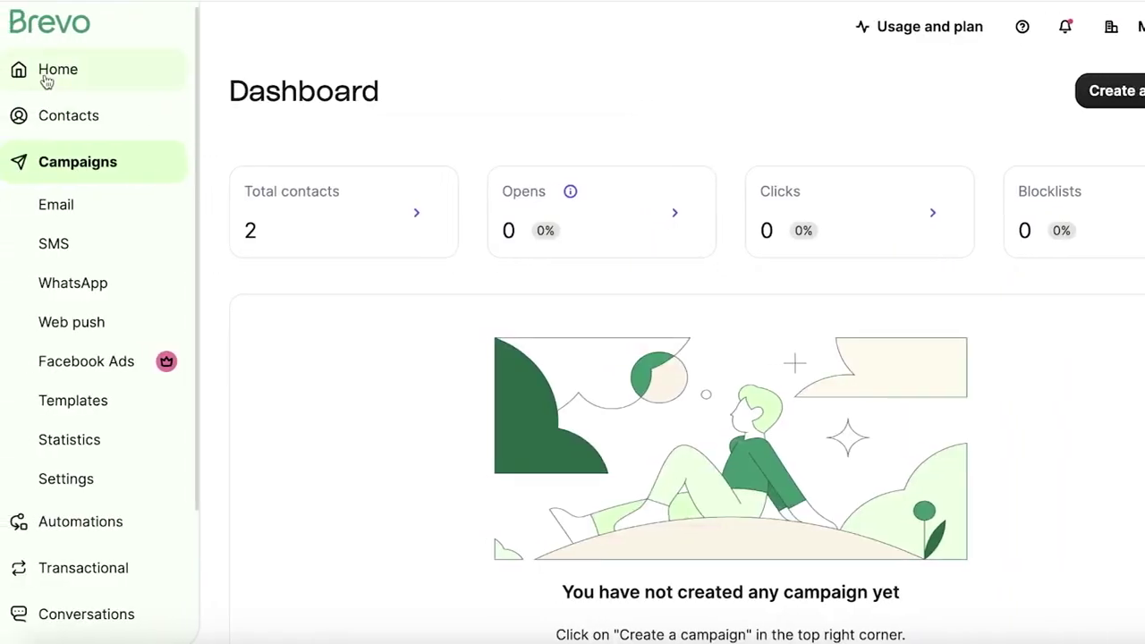
# - Look over the Home welcome overview, then go to the Contacts database
pyautogui.click(47, 81)
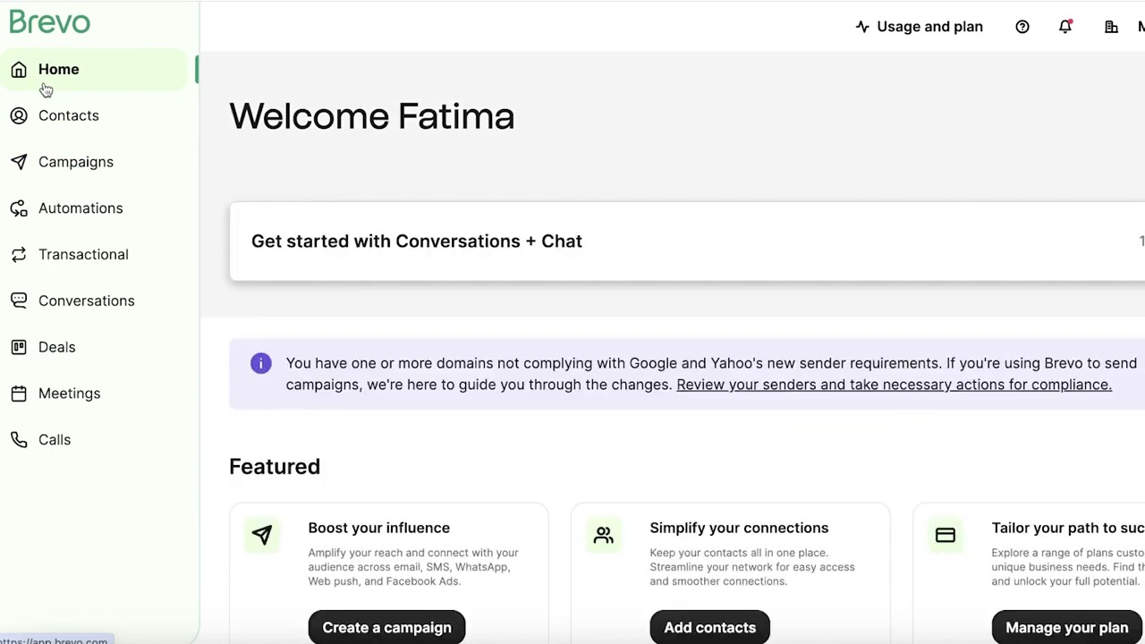
pyautogui.scroll(-2, 45, 90)
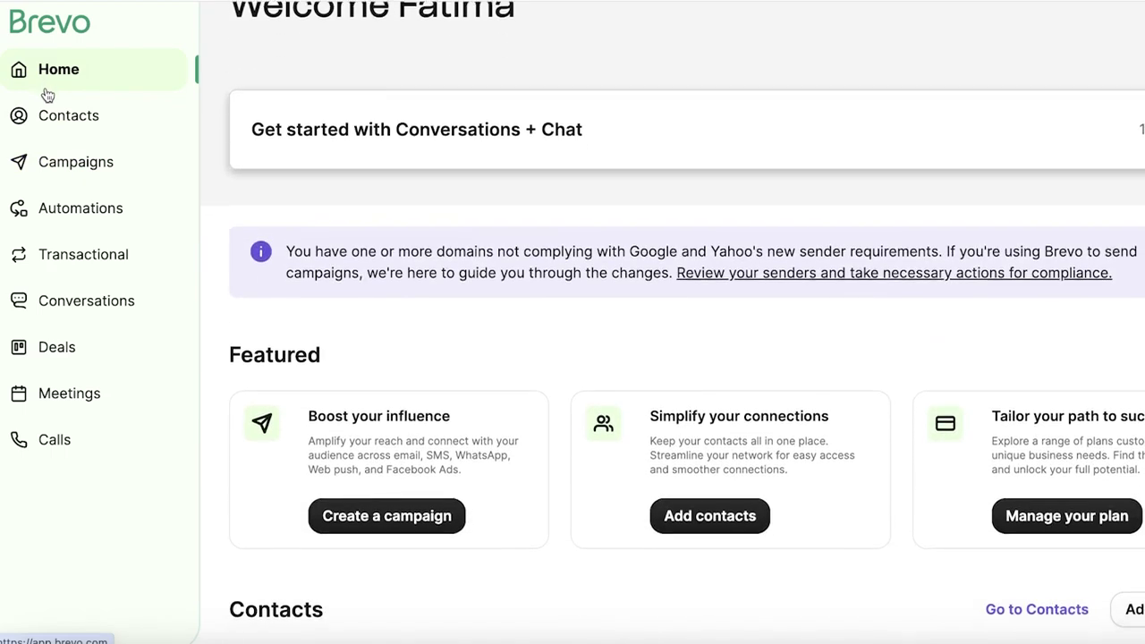
pyautogui.scroll(-1, 48, 94)
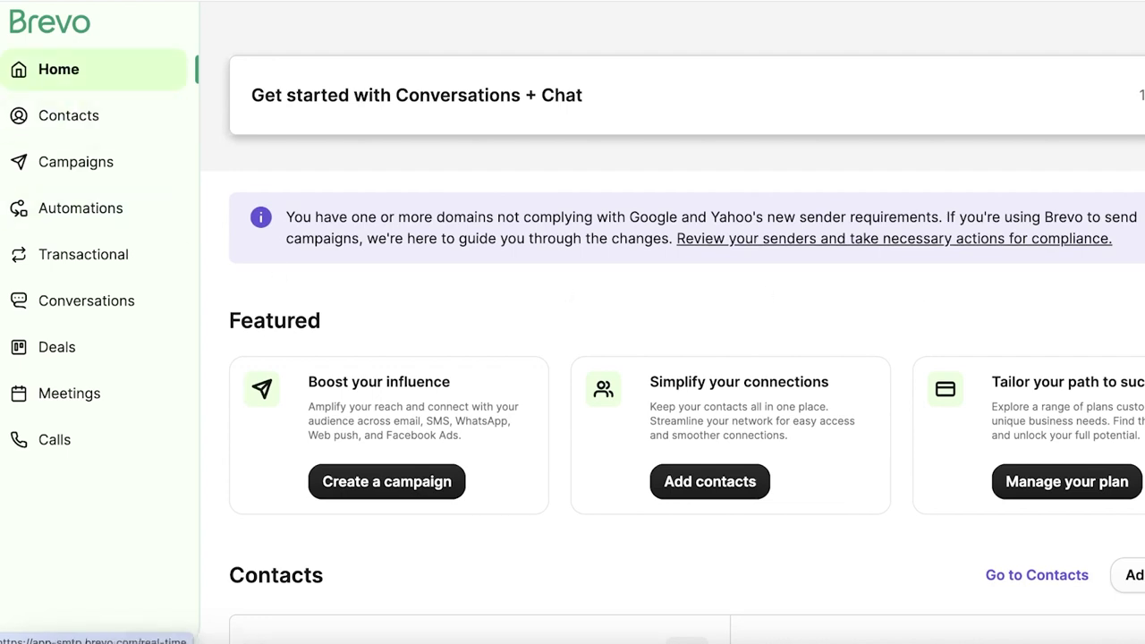
pyautogui.scroll(-3, 69, 102)
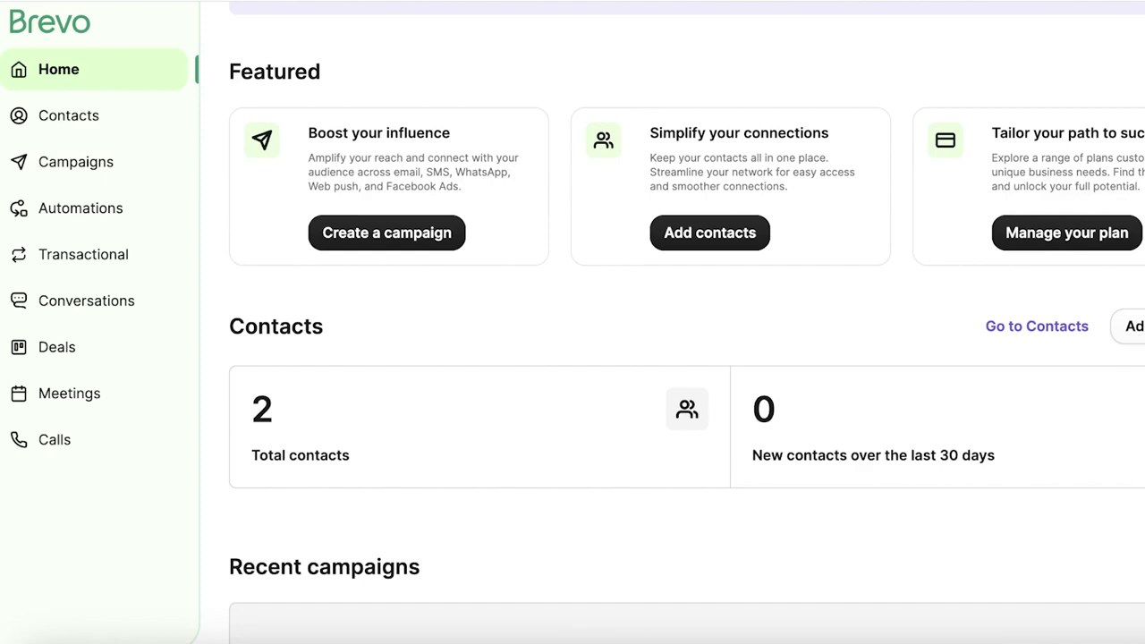
pyautogui.scroll(-9, 1067, 356)
pyautogui.scroll(5, 1067, 356)
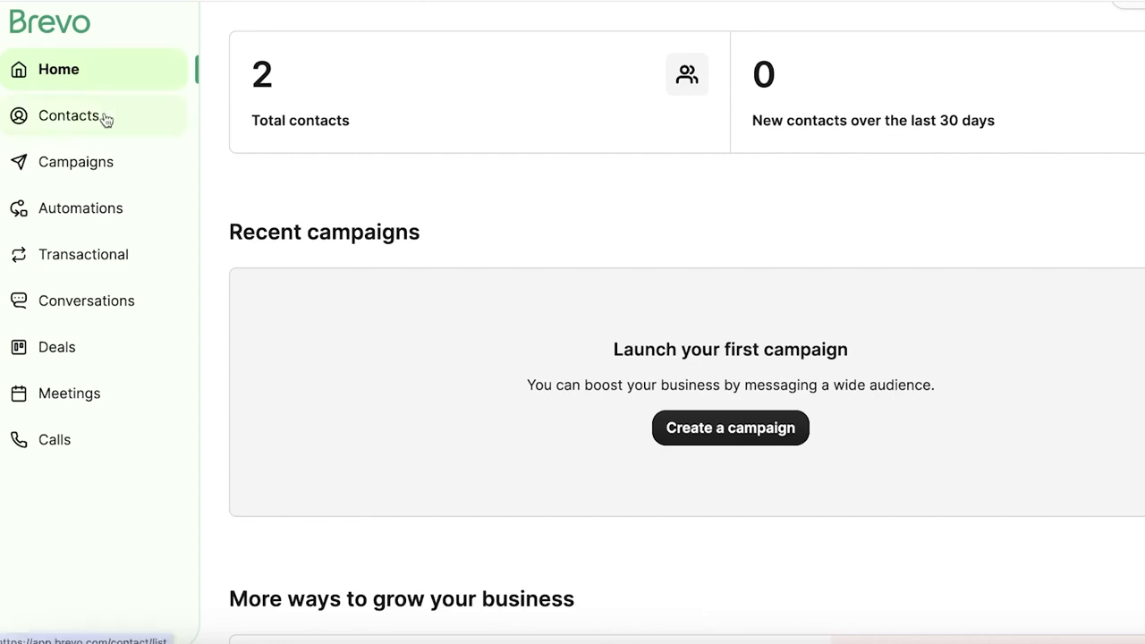
pyautogui.click(106, 120)
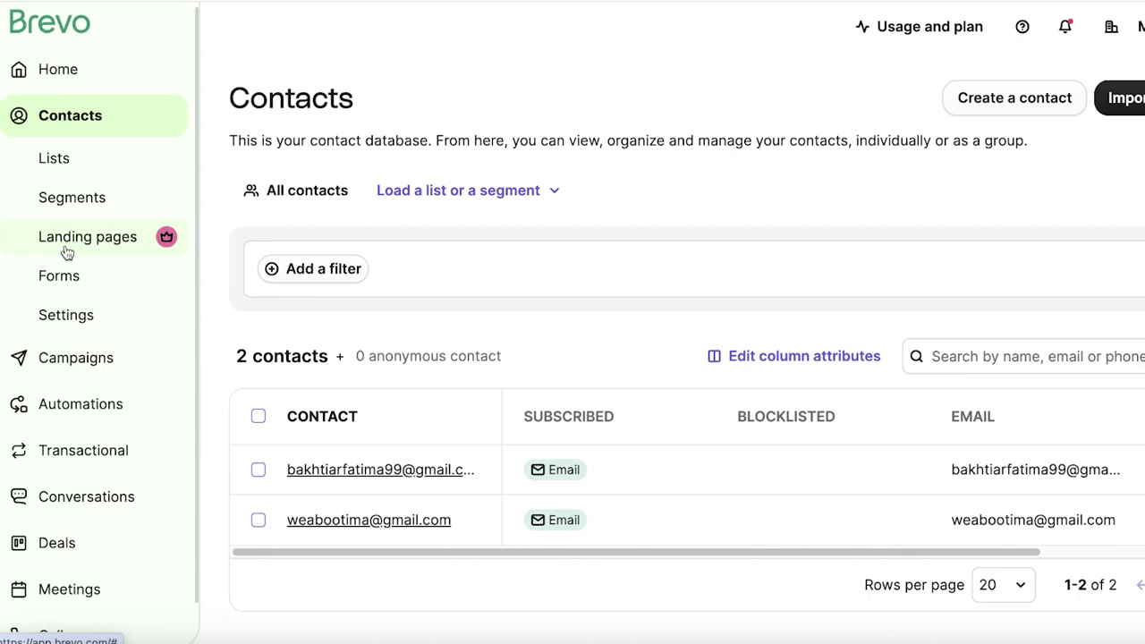
pyautogui.click(63, 167)
pyautogui.click(51, 204)
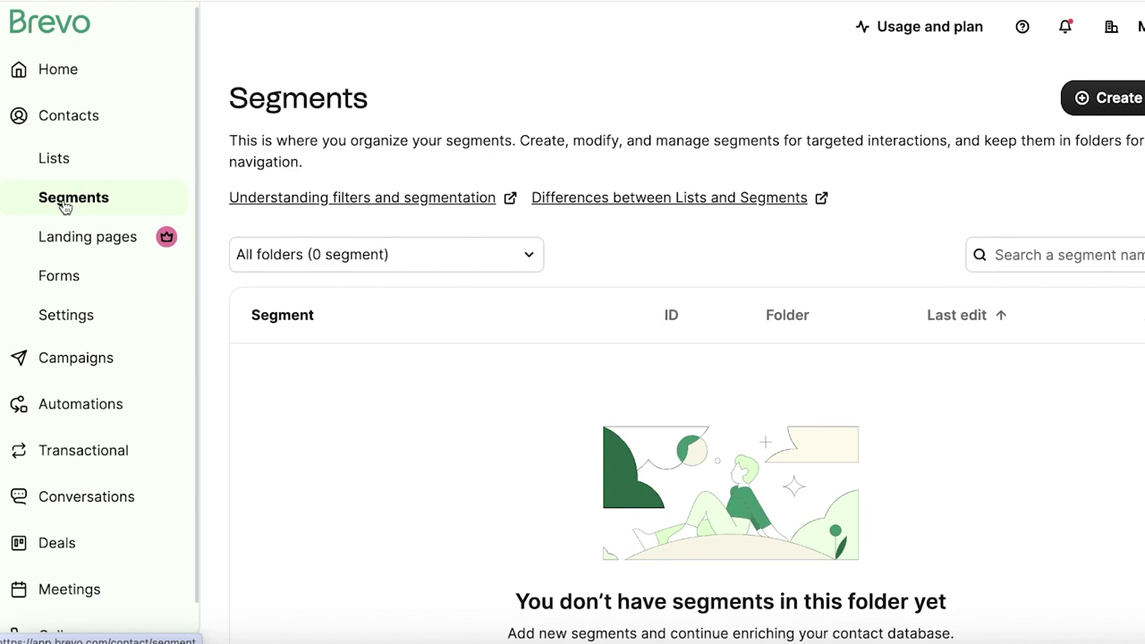
pyautogui.click(86, 165)
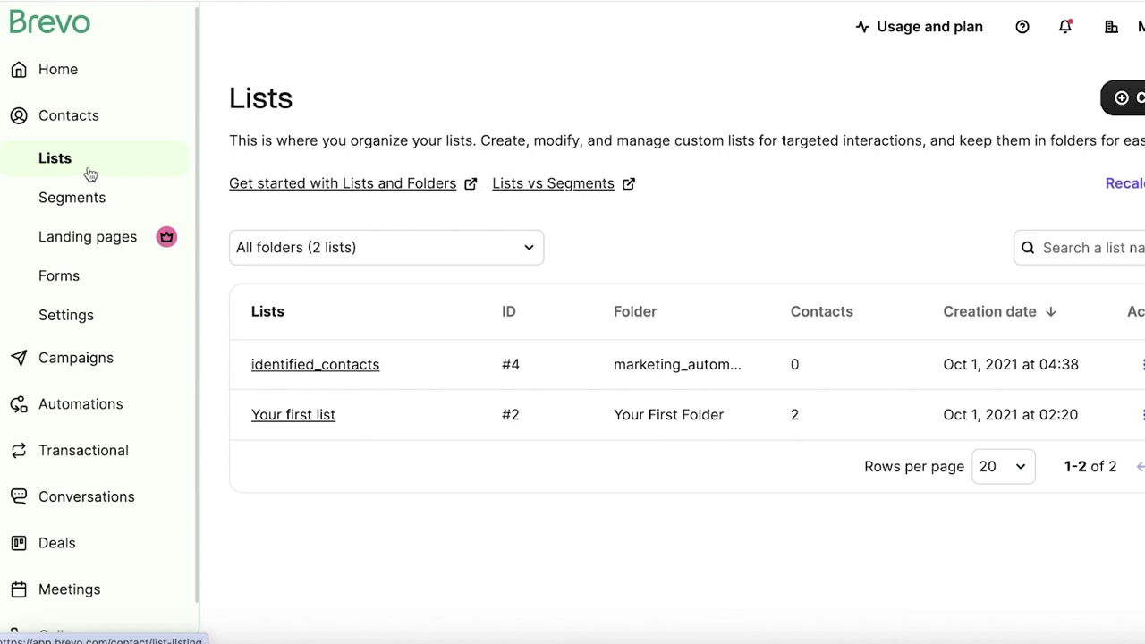
pyautogui.click(100, 206)
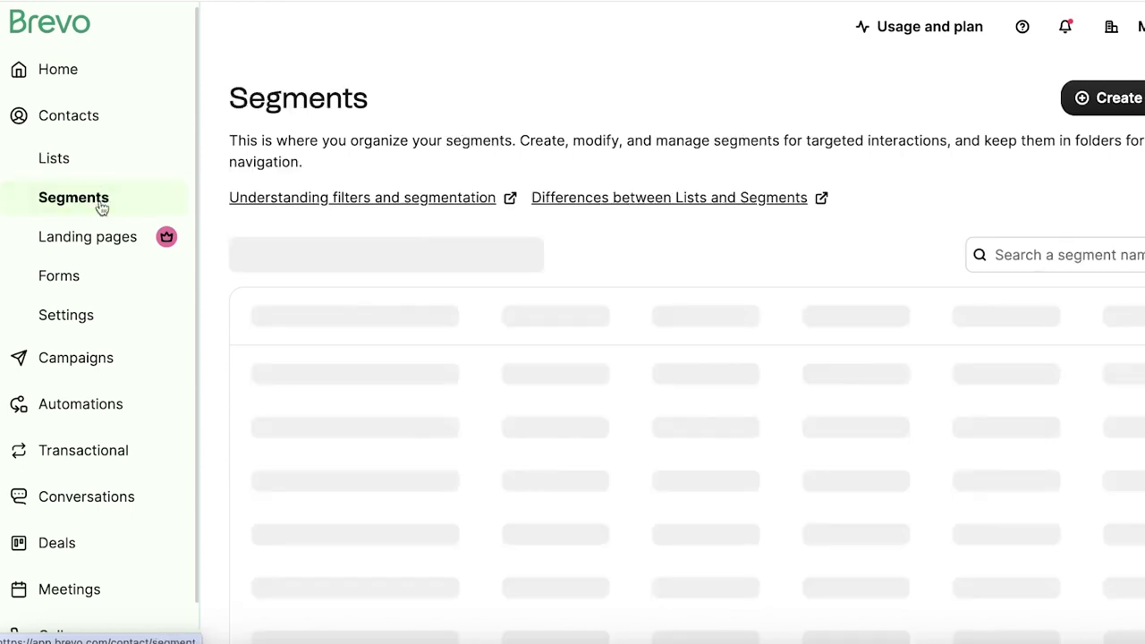
pyautogui.click(91, 166)
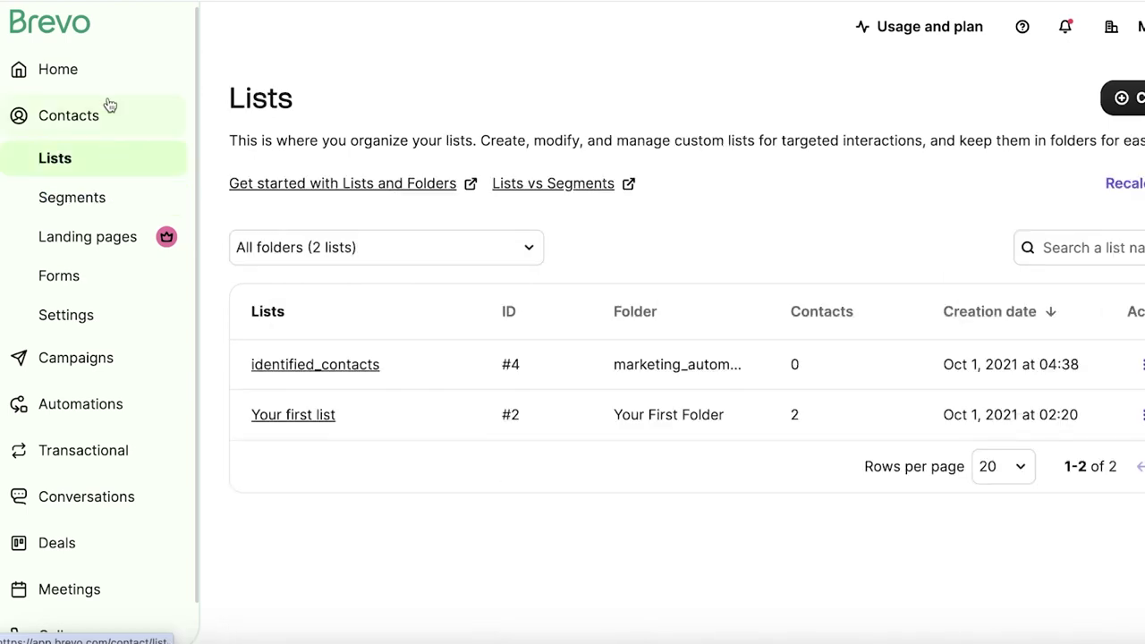
pyautogui.click(98, 118)
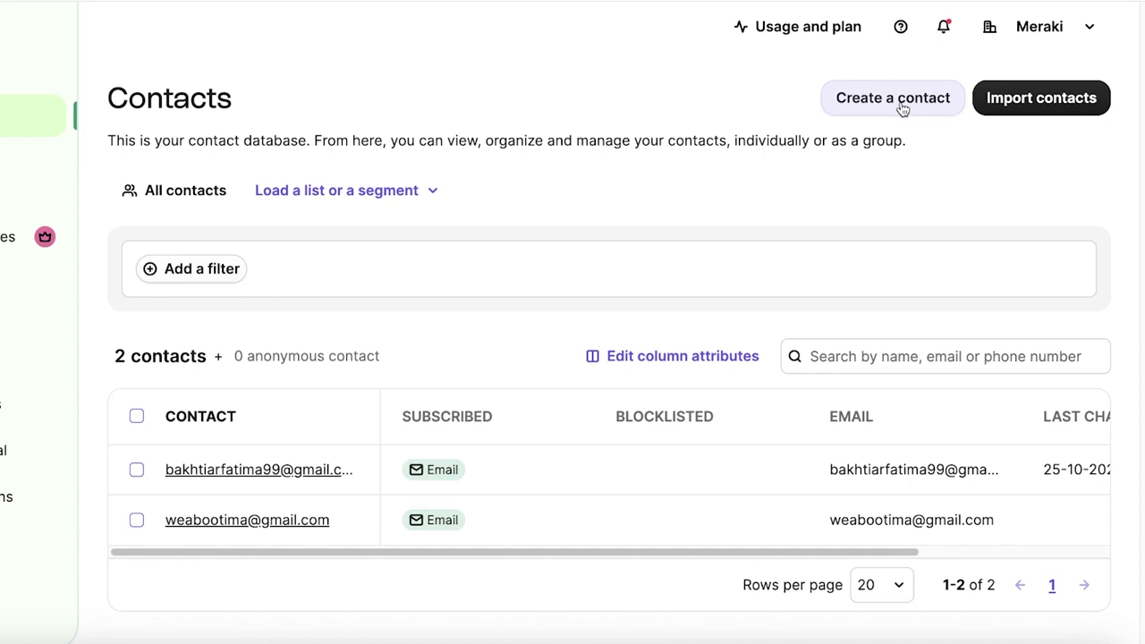
# - Glance at Import contacts, return to Contacts, and start the Create a contact form
pyautogui.click(1093, 98)
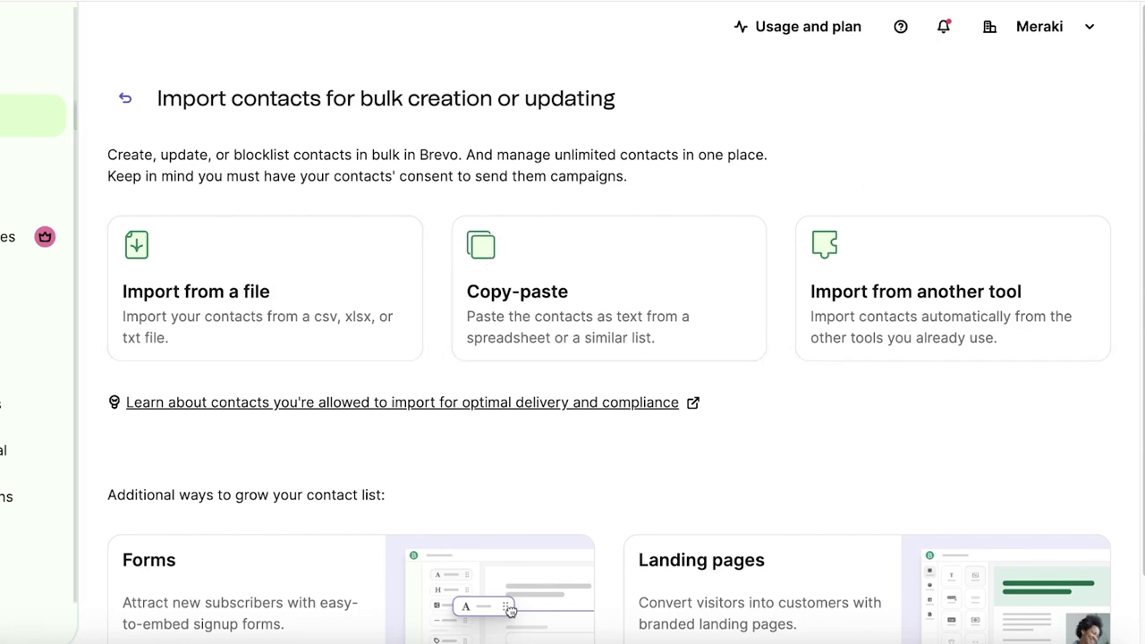
pyautogui.click(31, 114)
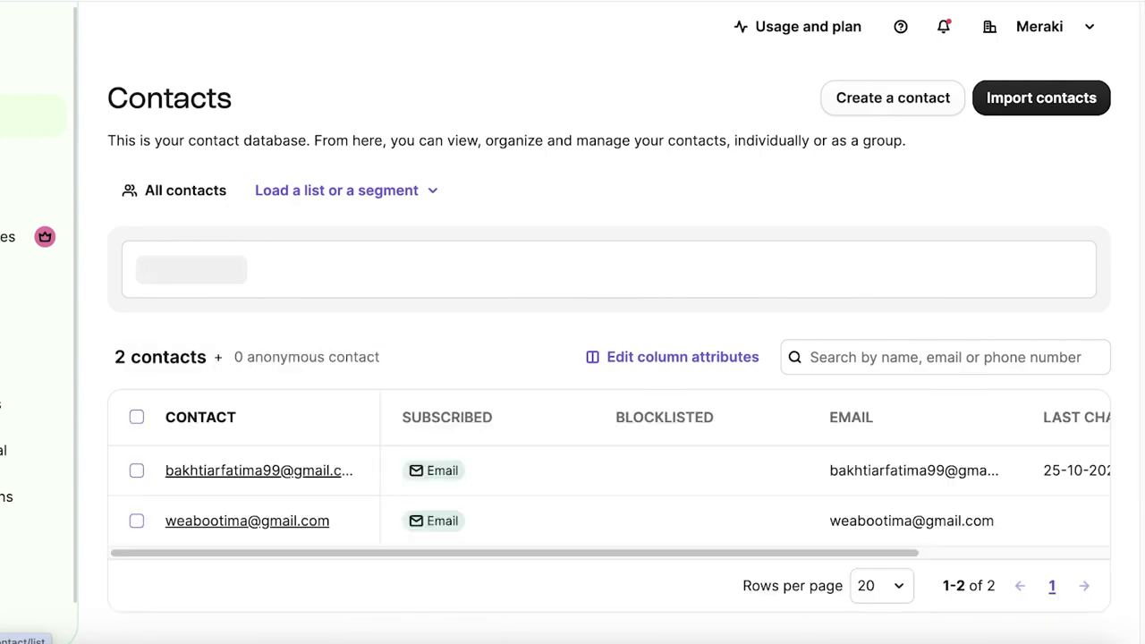
pyautogui.click(865, 101)
# - Enter the contact's first name, last name and e-mail address
pyautogui.click(847, 155)
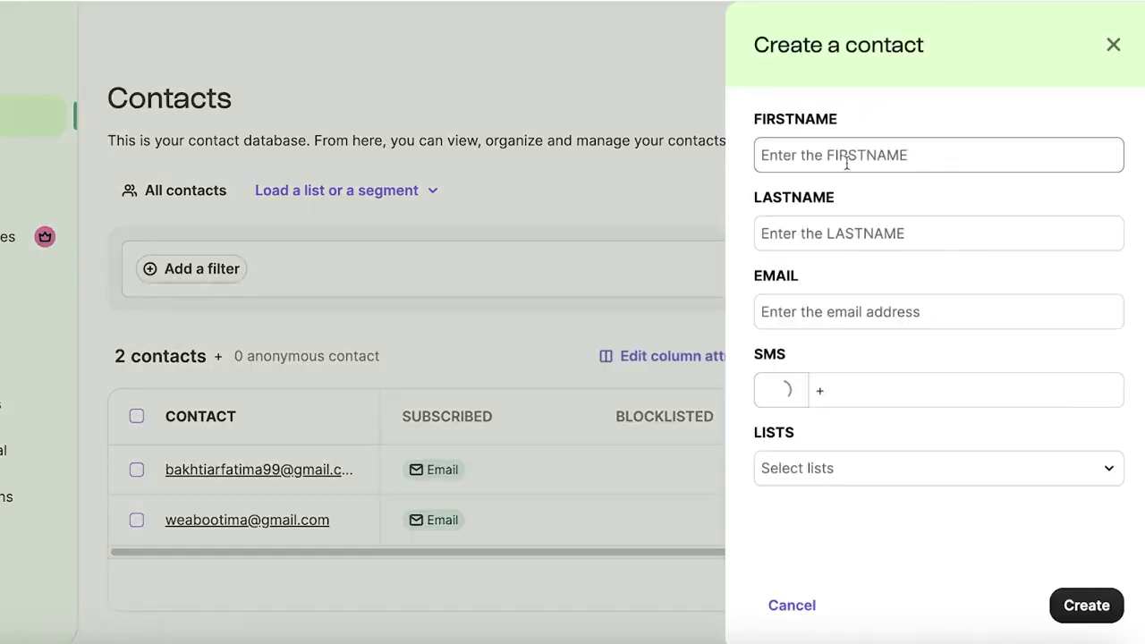
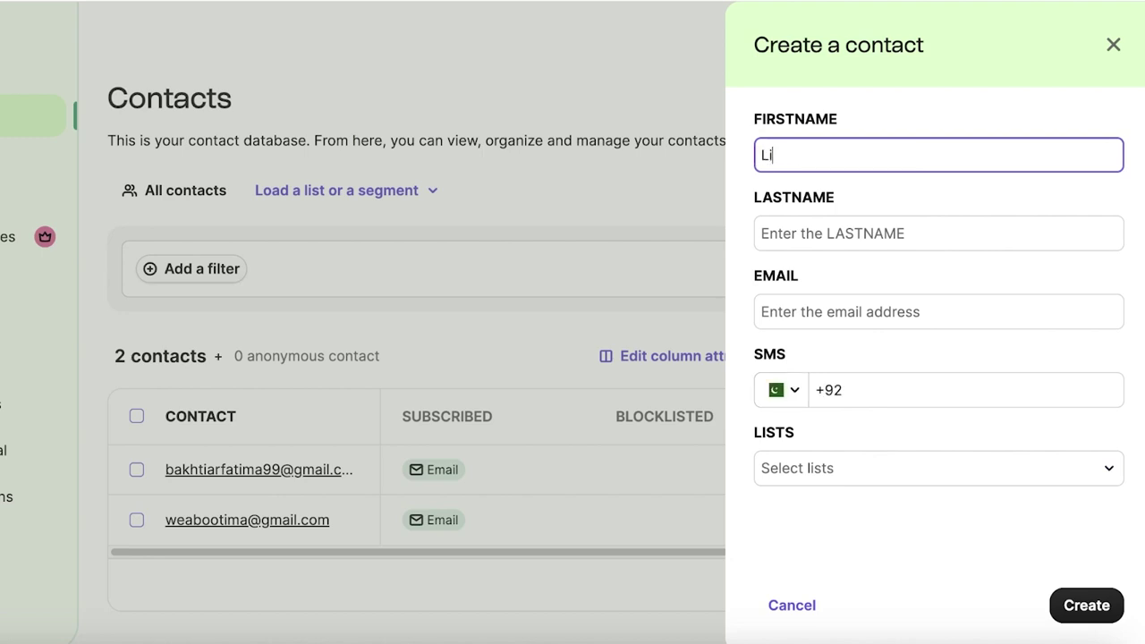
pyautogui.click(902, 229)
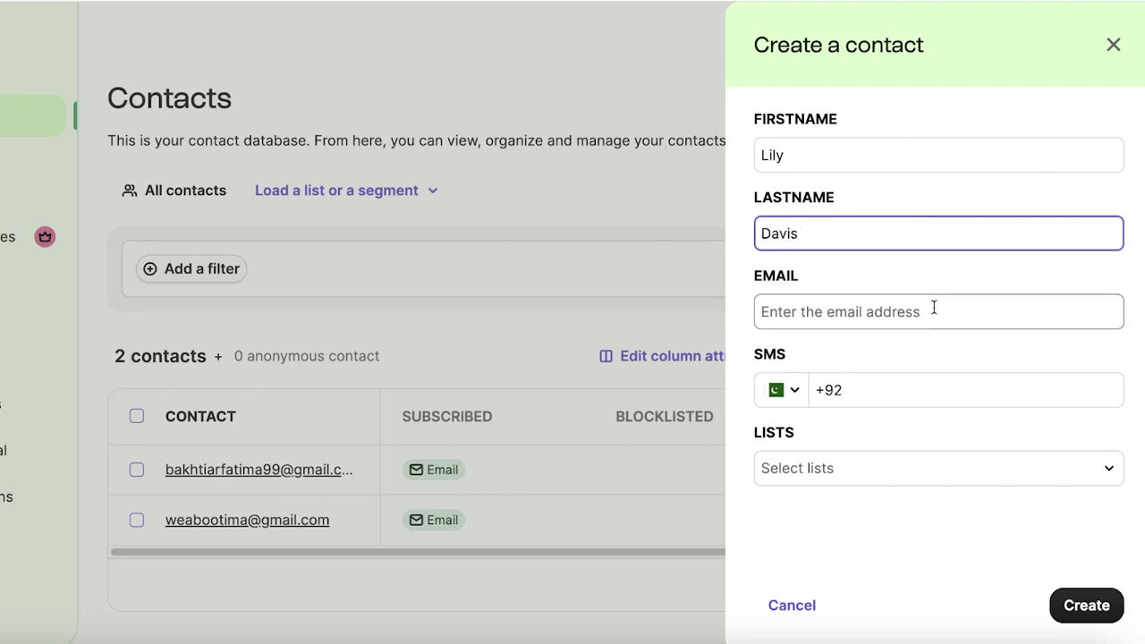
pyautogui.click(933, 310)
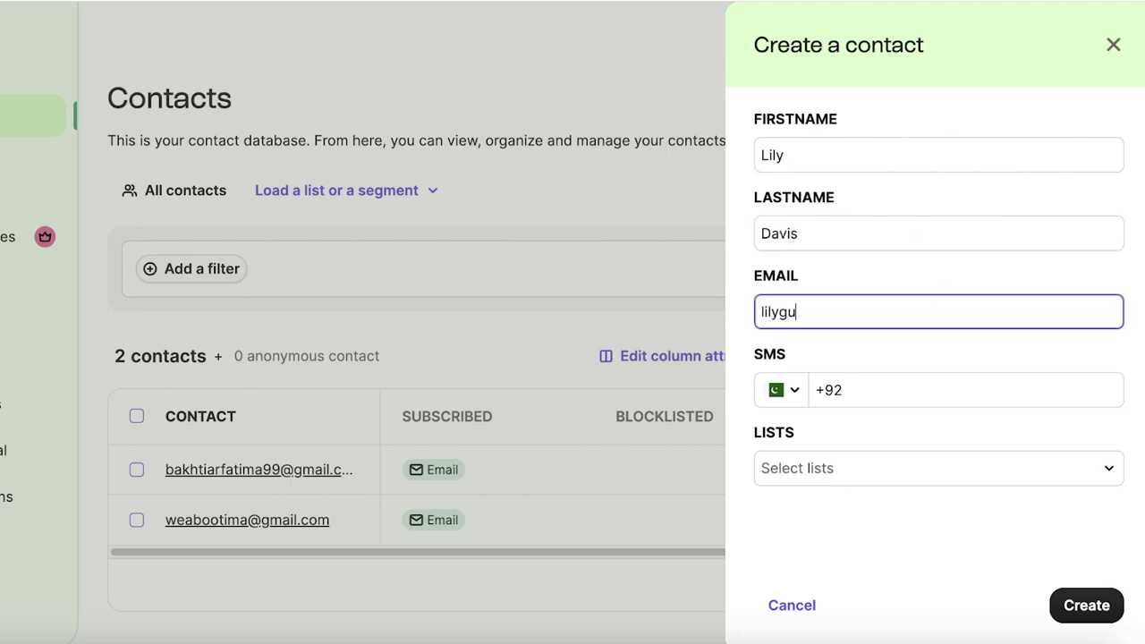
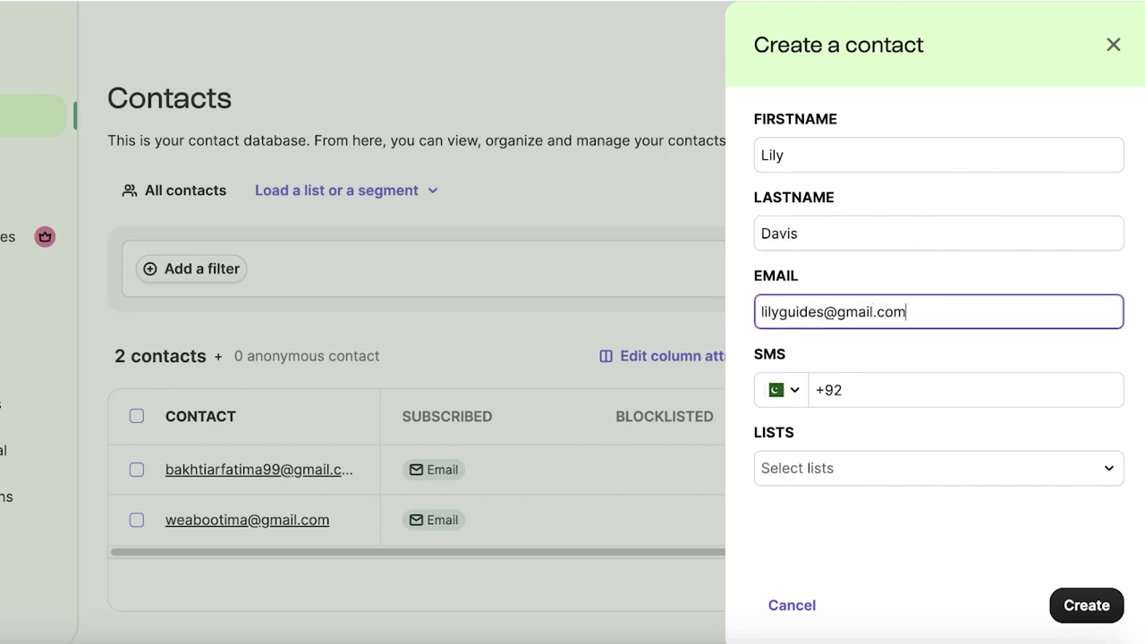
# - Put the contact in a new 'Marketing Subs' list in Your First Folder and save it
pyautogui.click(940, 467)
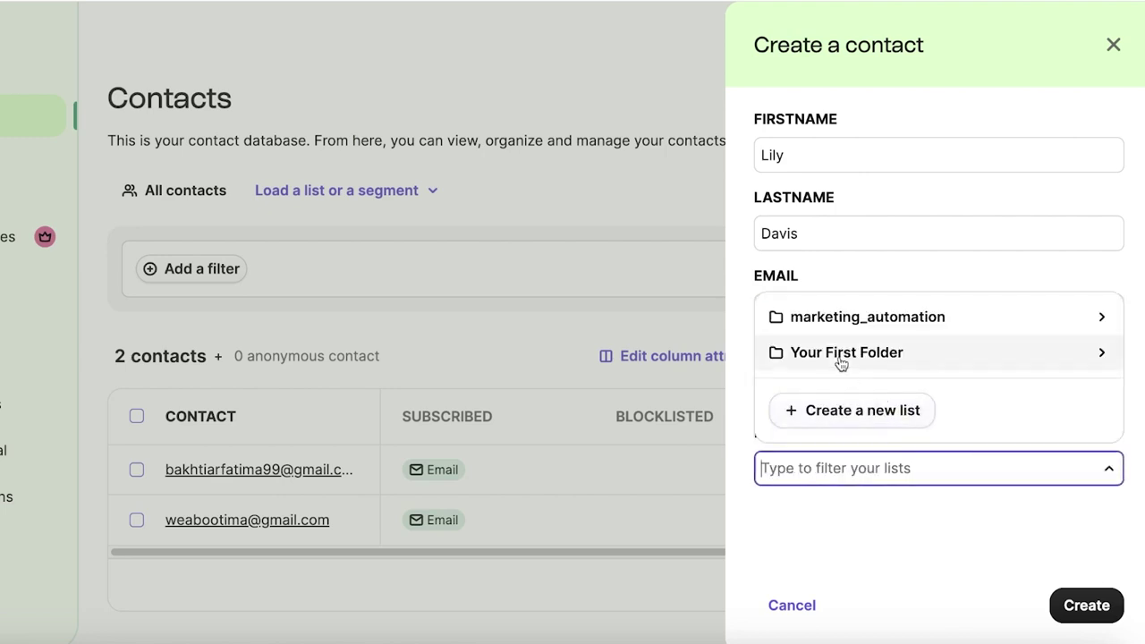
pyautogui.click(856, 410)
pyautogui.click(846, 512)
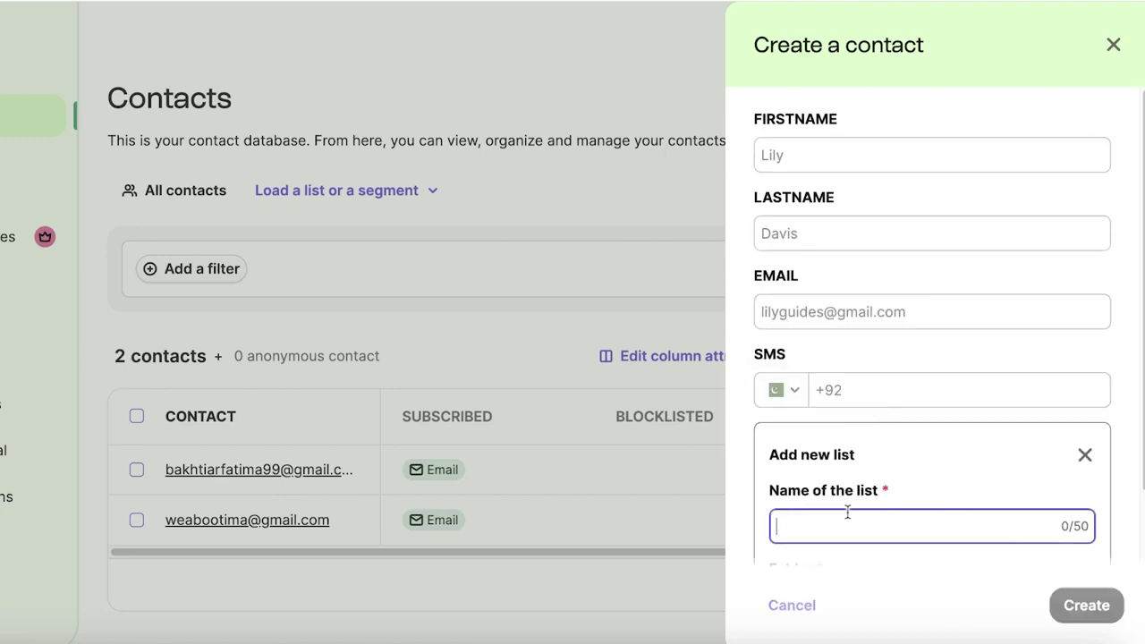
pyautogui.write('Marketing Subs')
pyautogui.press('Tab')
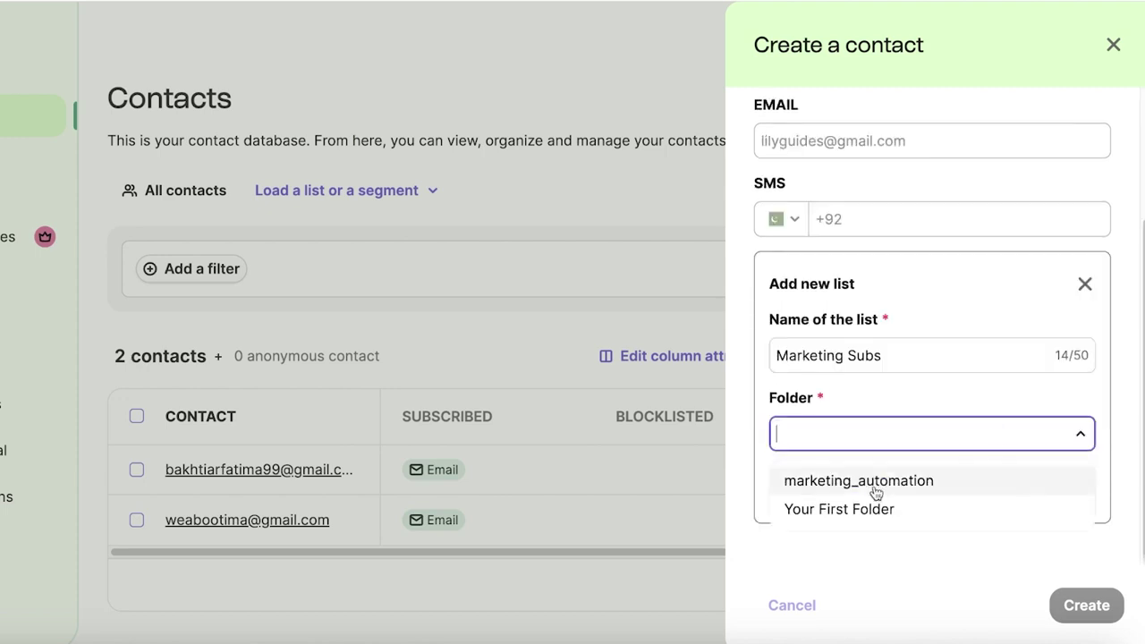
pyautogui.click(866, 506)
pyautogui.click(1059, 484)
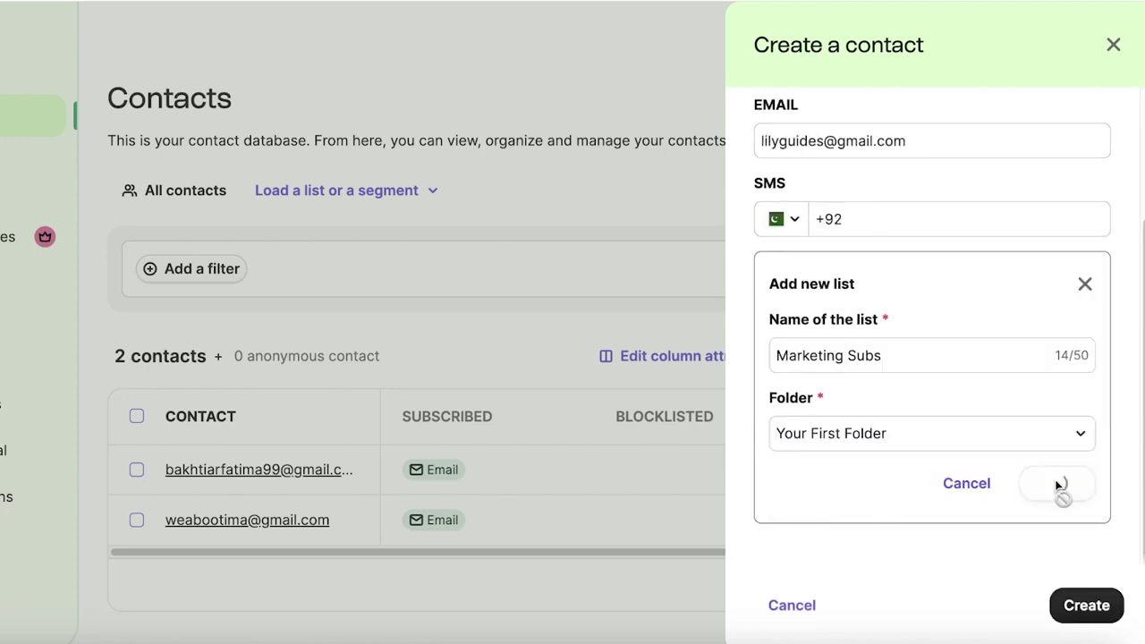
pyautogui.click(1073, 598)
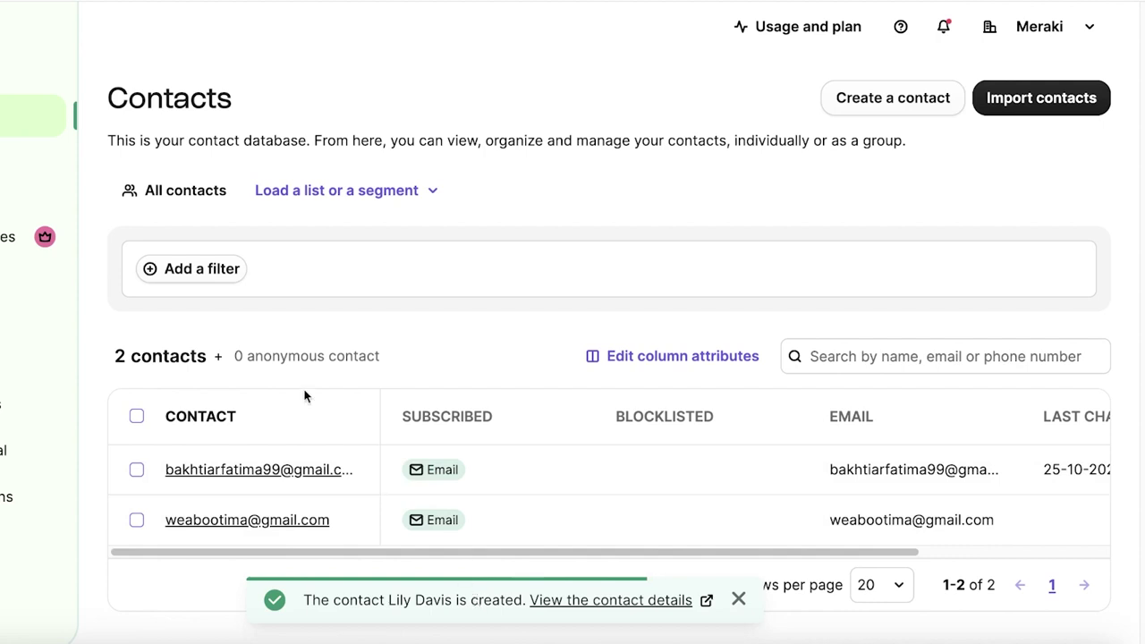
# - Open the new contact's record and expand its Subscriptions and Lists sections
pyautogui.click(581, 601)
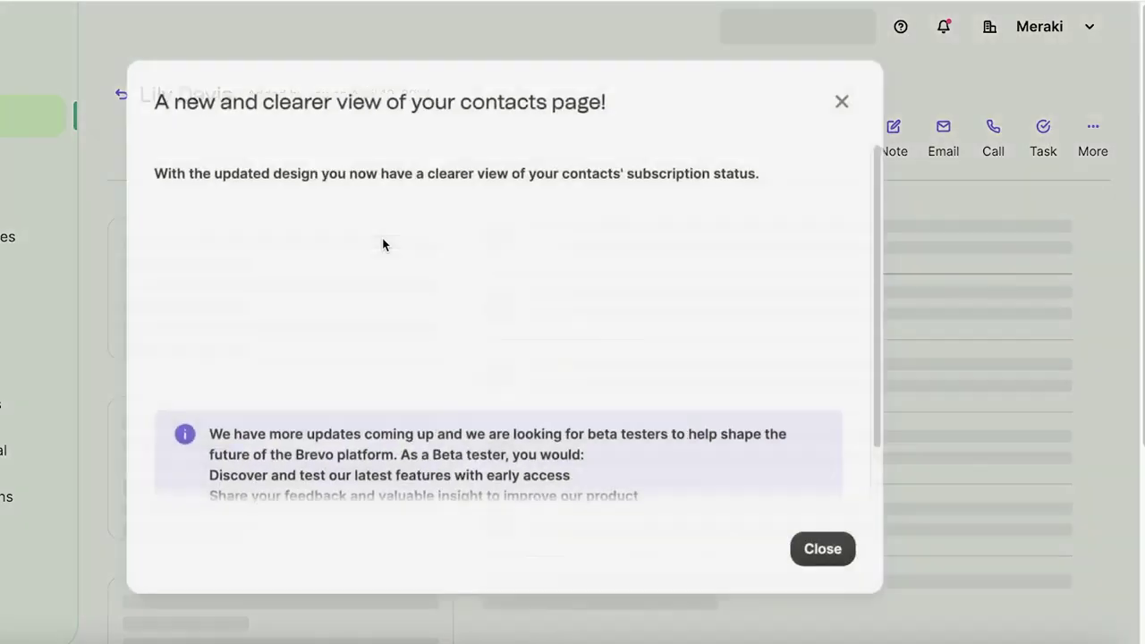
pyautogui.click(841, 101)
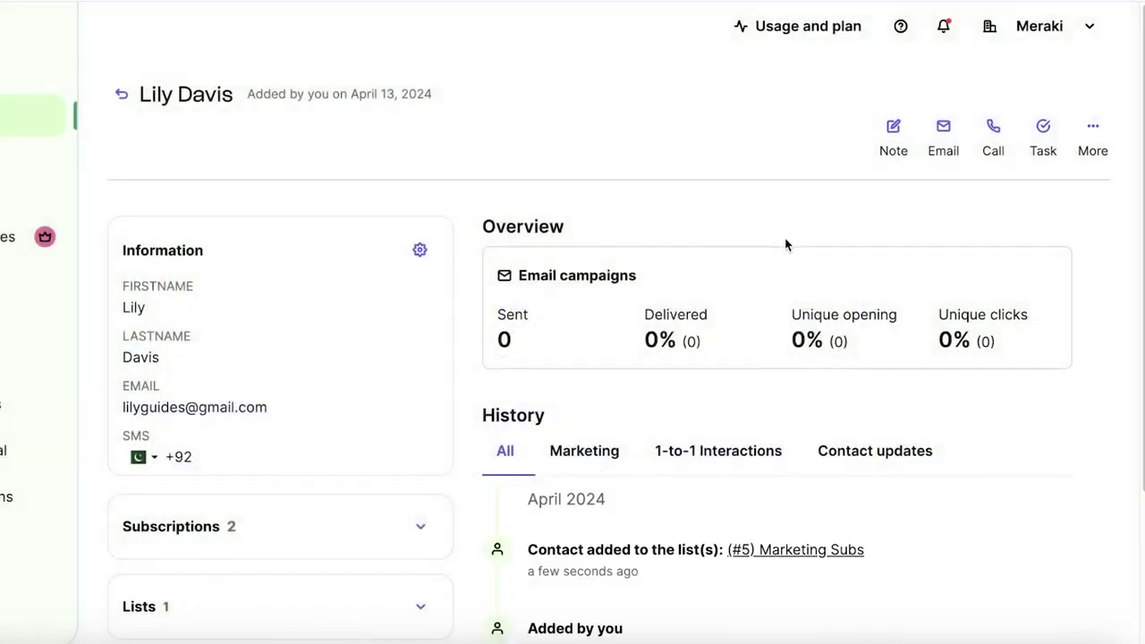
pyautogui.scroll(-2, 785, 244)
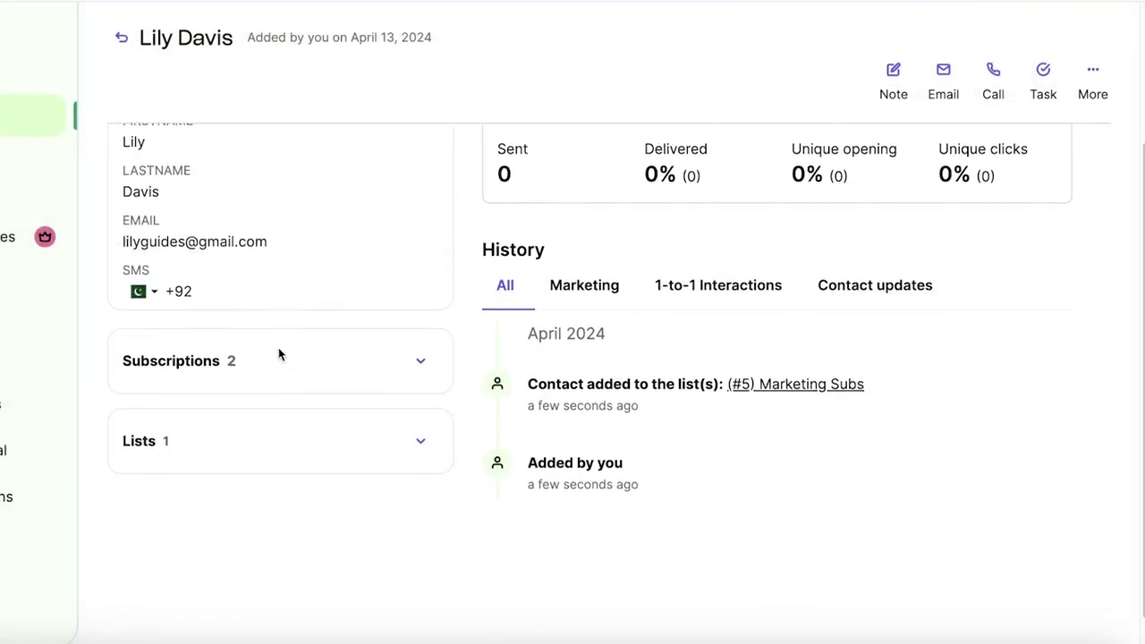
pyautogui.click(419, 360)
pyautogui.scroll(-1, 424, 442)
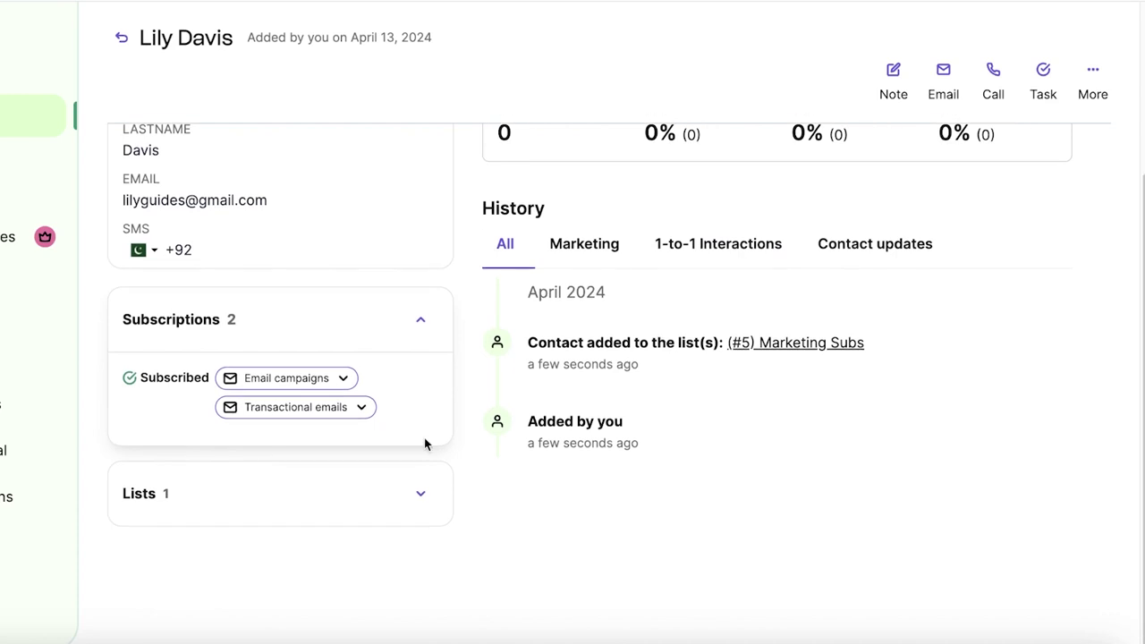
pyautogui.click(425, 493)
pyautogui.scroll(3, 422, 302)
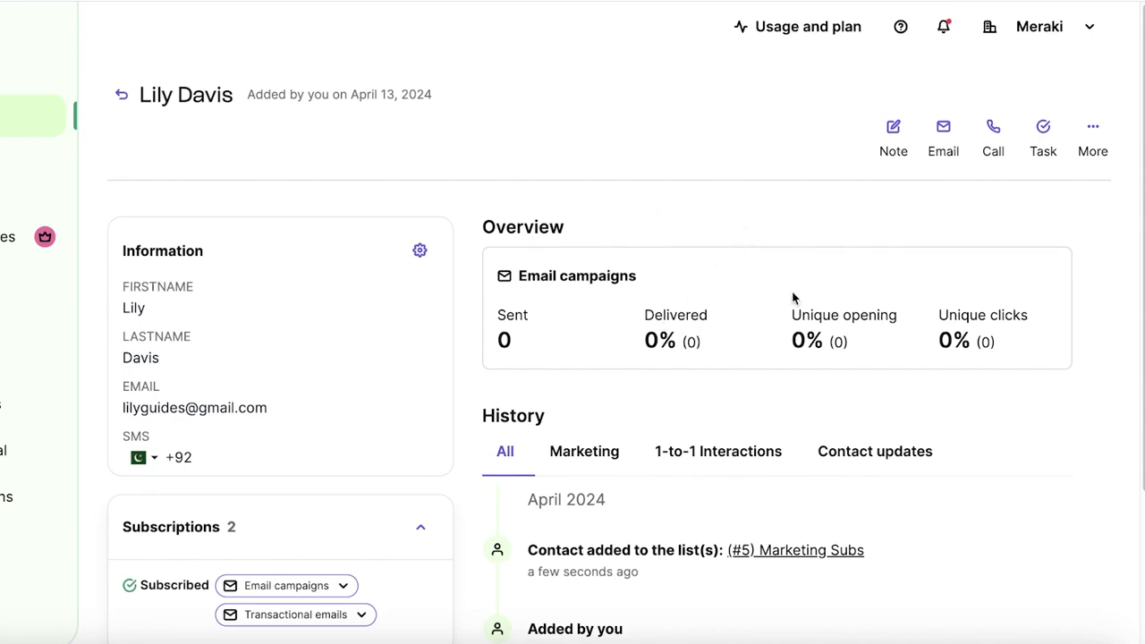
pyautogui.scroll(-2, 1009, 292)
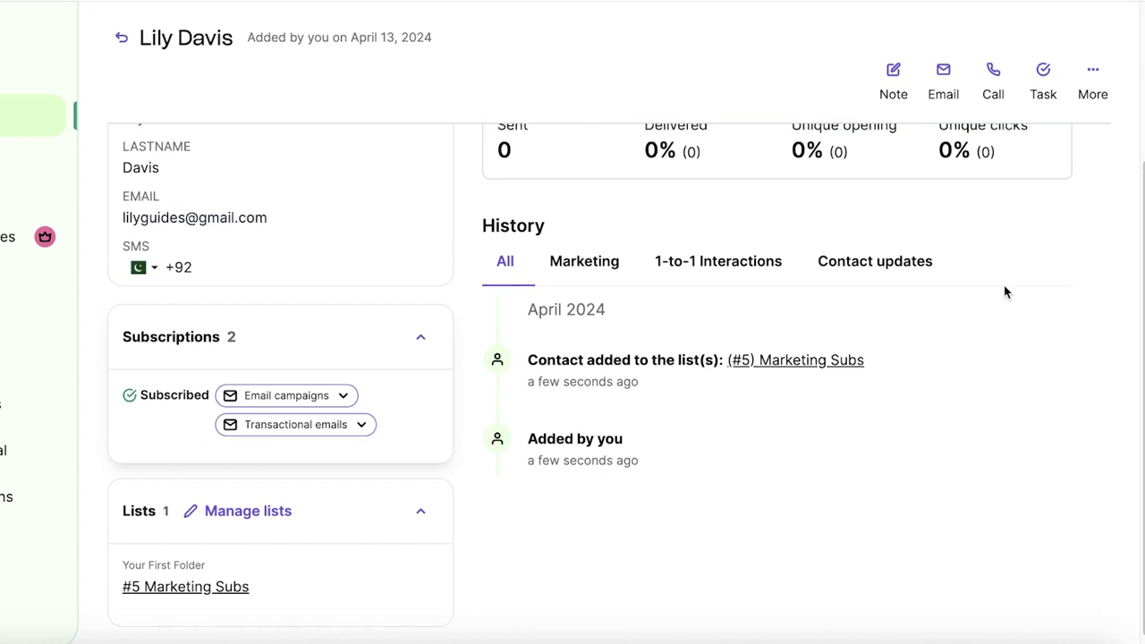
pyautogui.scroll(2, 1002, 289)
# - Browse the 1-to-1 Interactions and update history, and preview the More > Meeting and Deal options
pyautogui.click(750, 460)
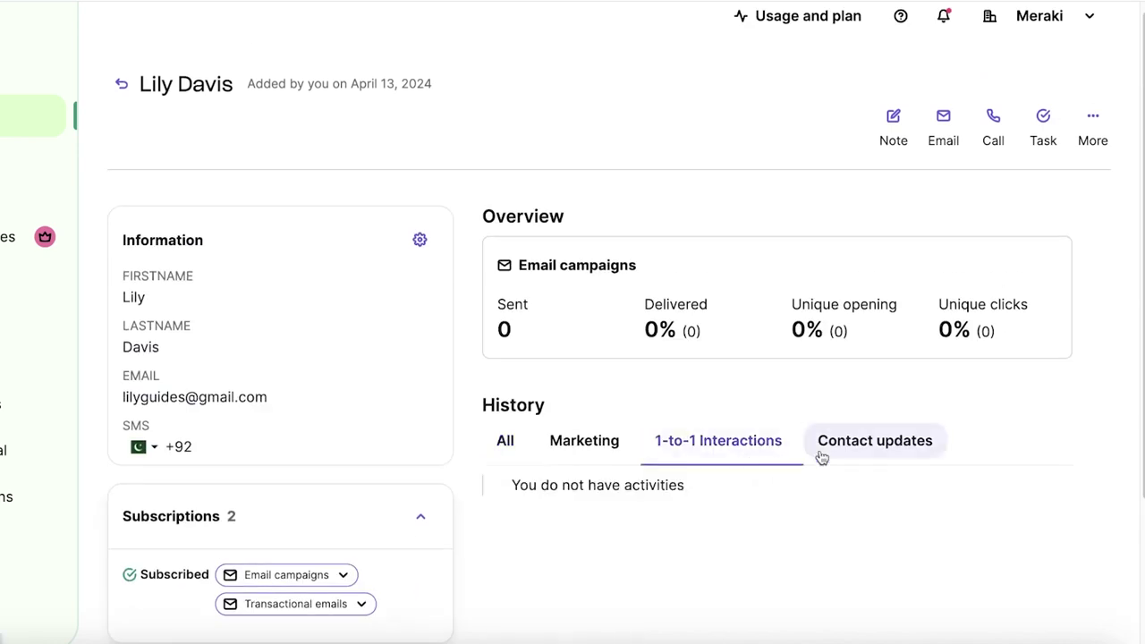
pyautogui.click(821, 456)
pyautogui.click(713, 447)
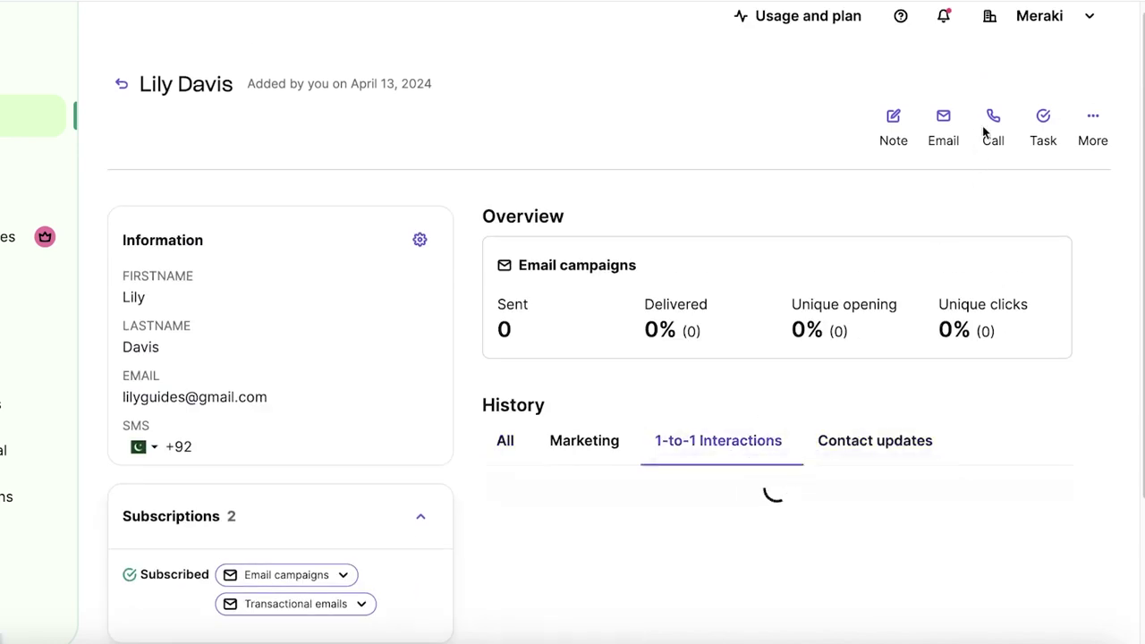
pyautogui.click(1092, 120)
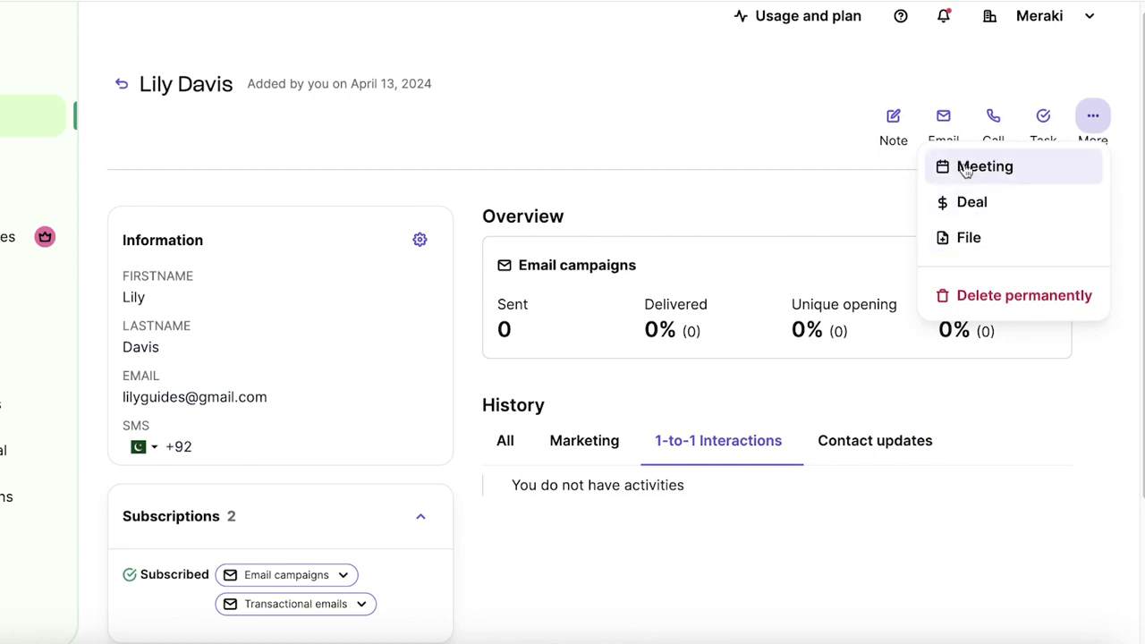
pyautogui.click(966, 166)
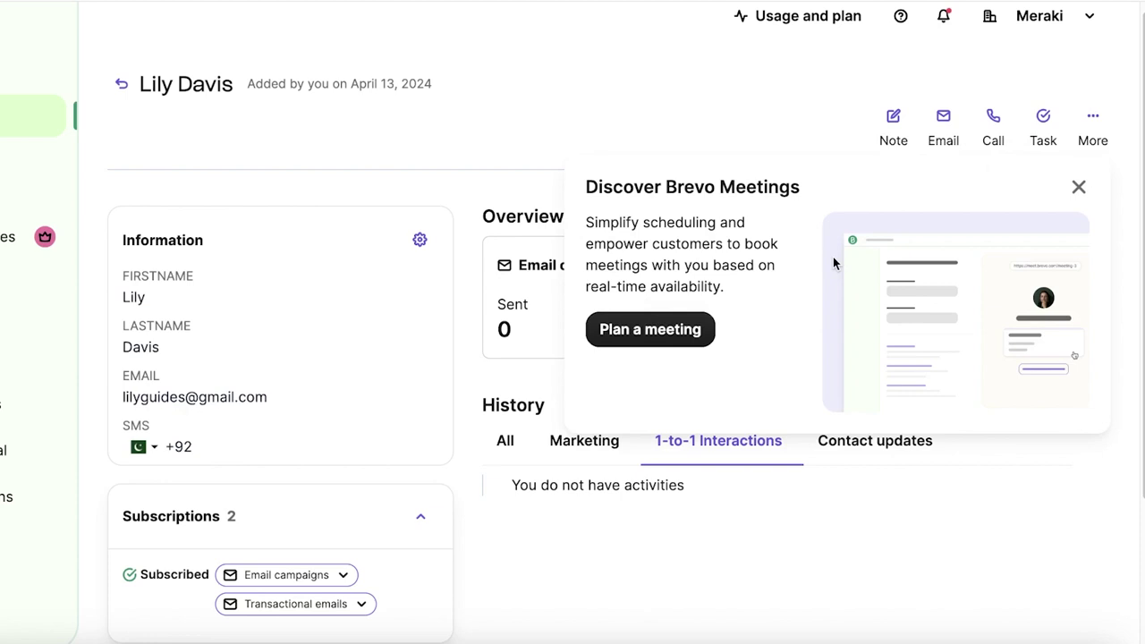
pyautogui.click(1078, 187)
pyautogui.click(1091, 124)
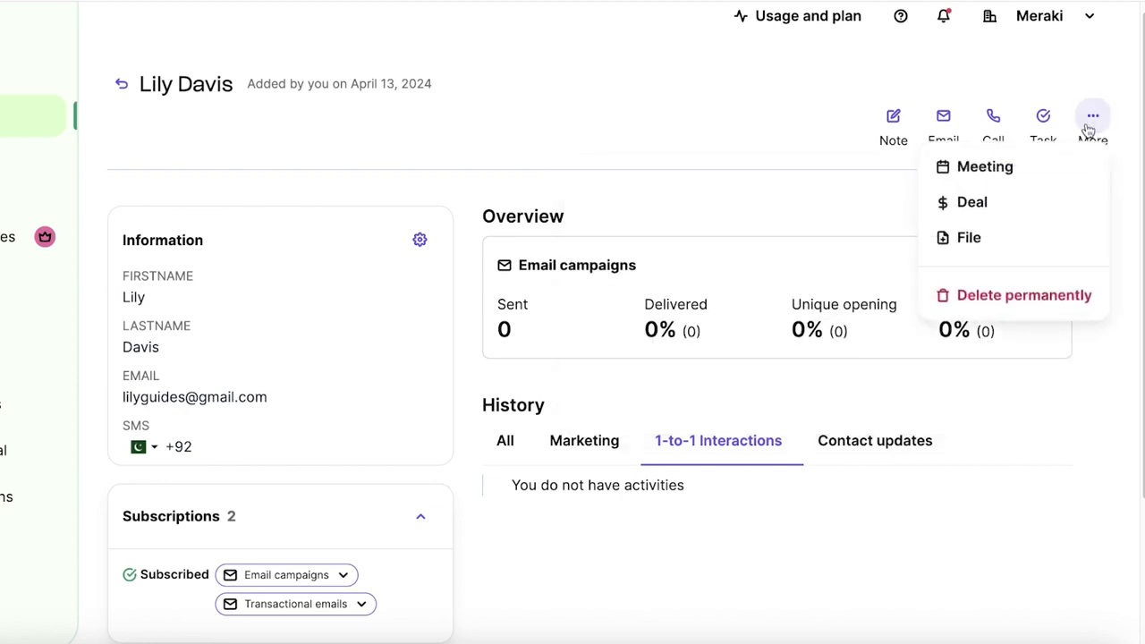
pyautogui.click(1029, 199)
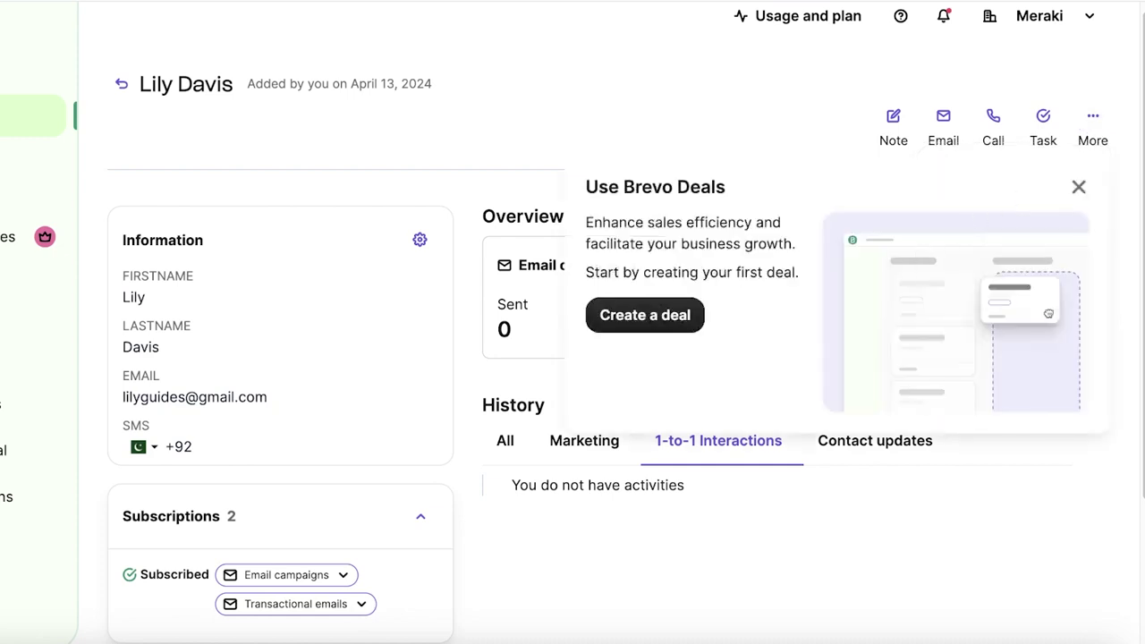
pyautogui.click(1080, 187)
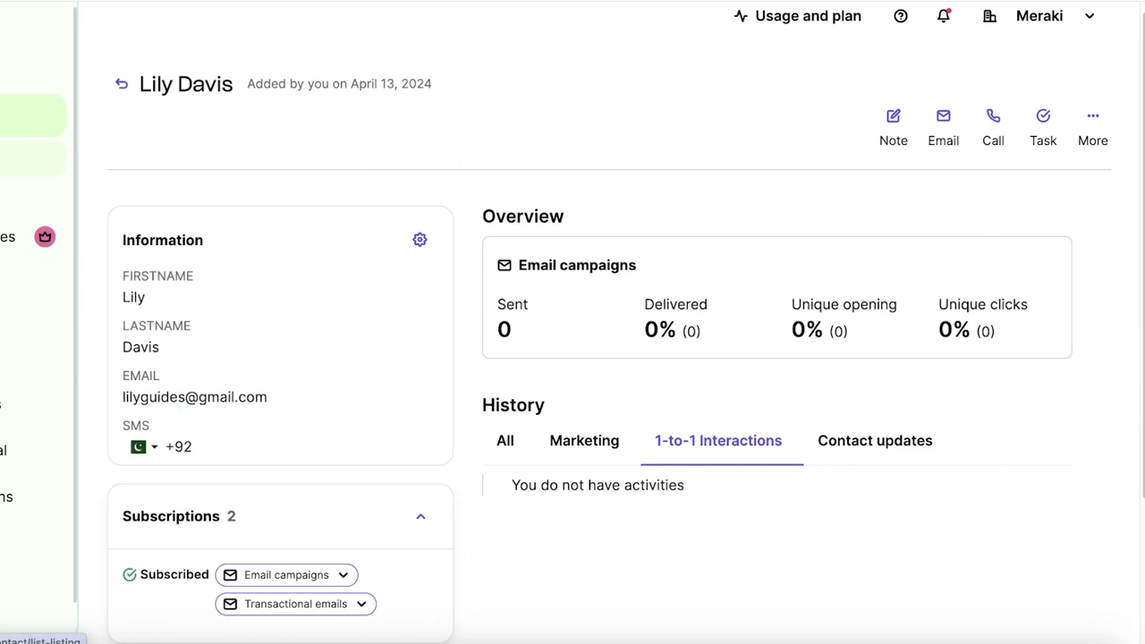
# - Create a subscription form named 'Registration Form' and continue to its design
pyautogui.click(74, 288)
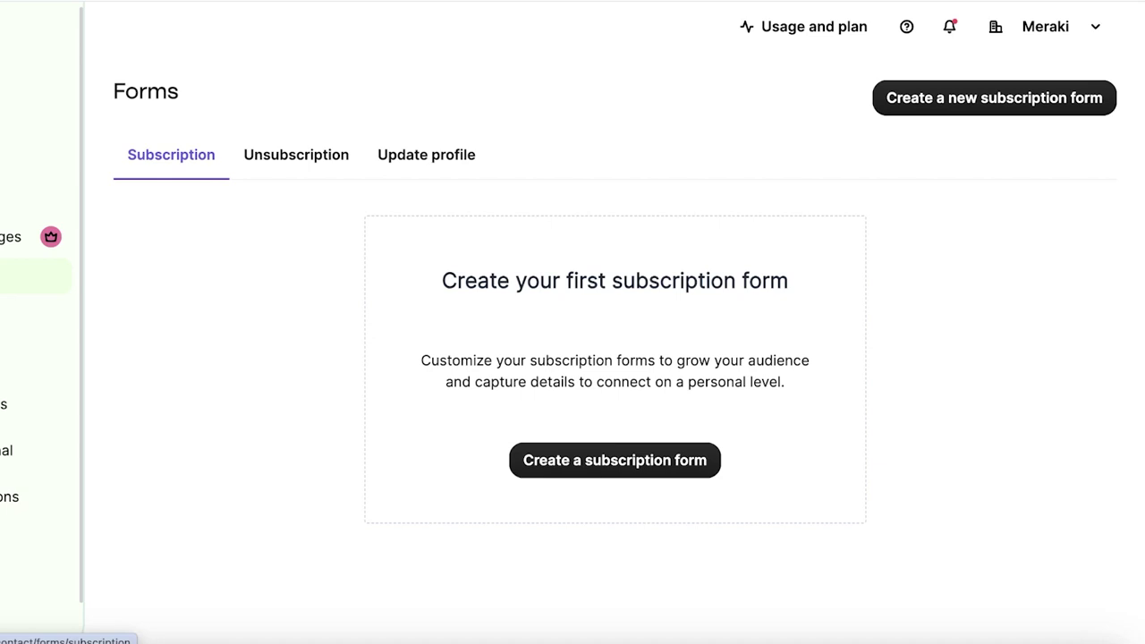
pyautogui.click(649, 460)
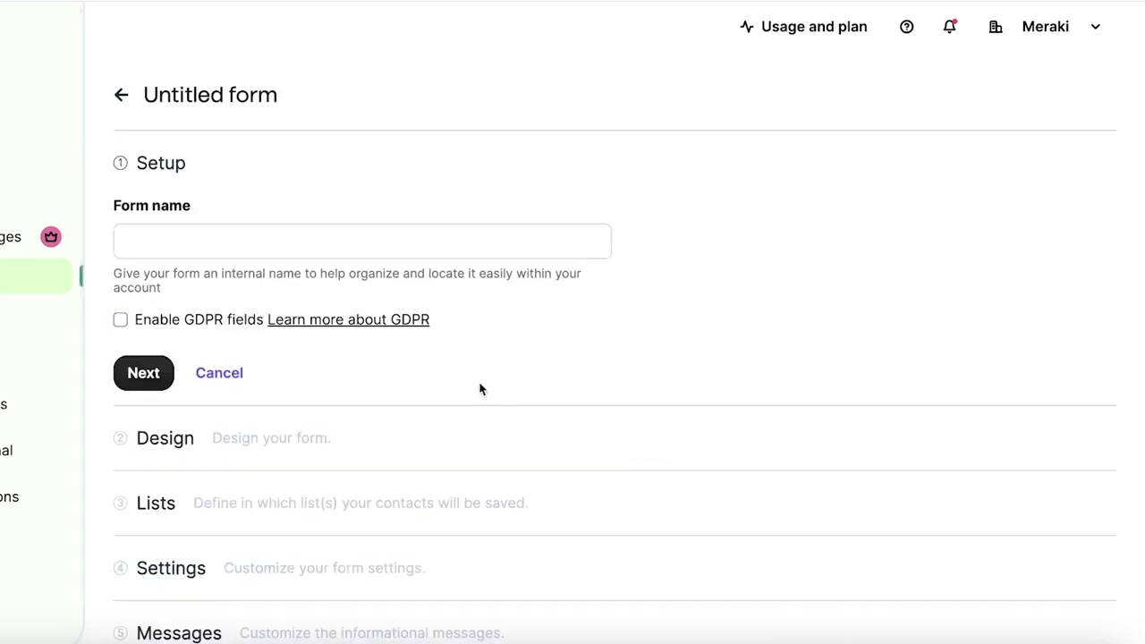
pyautogui.click(402, 235)
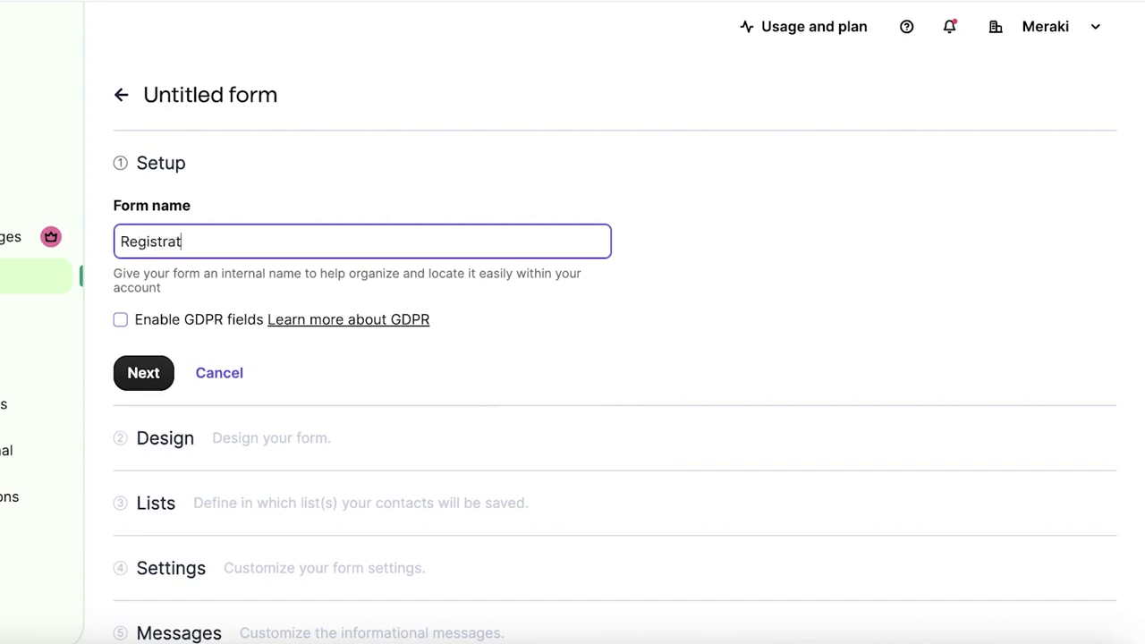
pyautogui.write('Registration Form')
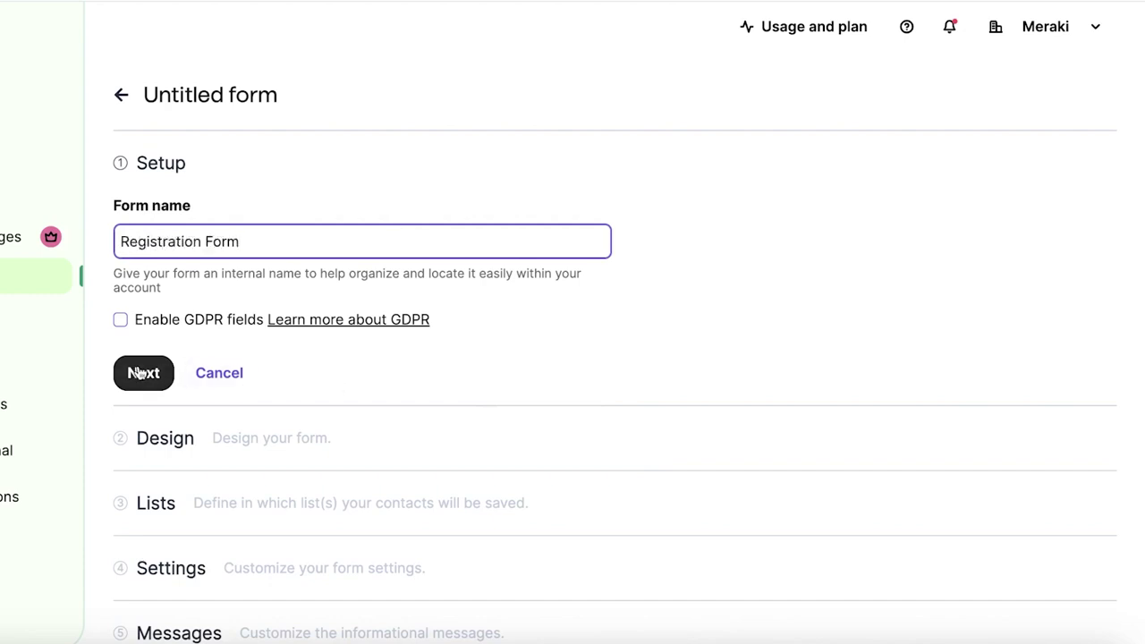
pyautogui.click(142, 372)
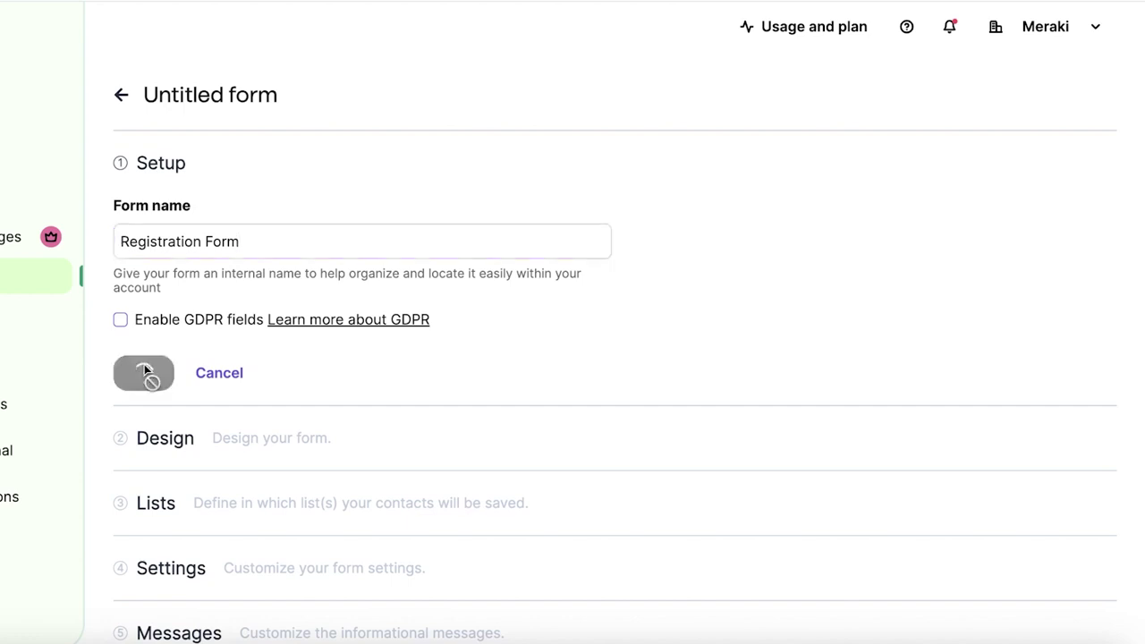
# - Scroll the Design step to inspect the default Newsletter form with its email field and Subscribe button
pyautogui.scroll(-5, 143, 320)
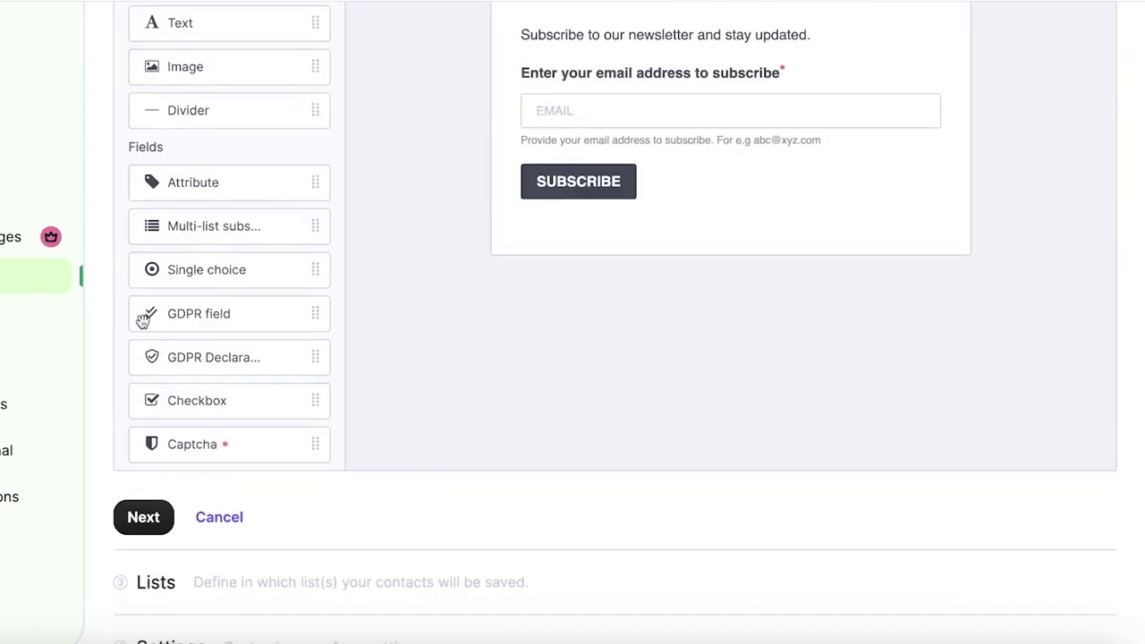
pyautogui.scroll(2, 146, 288)
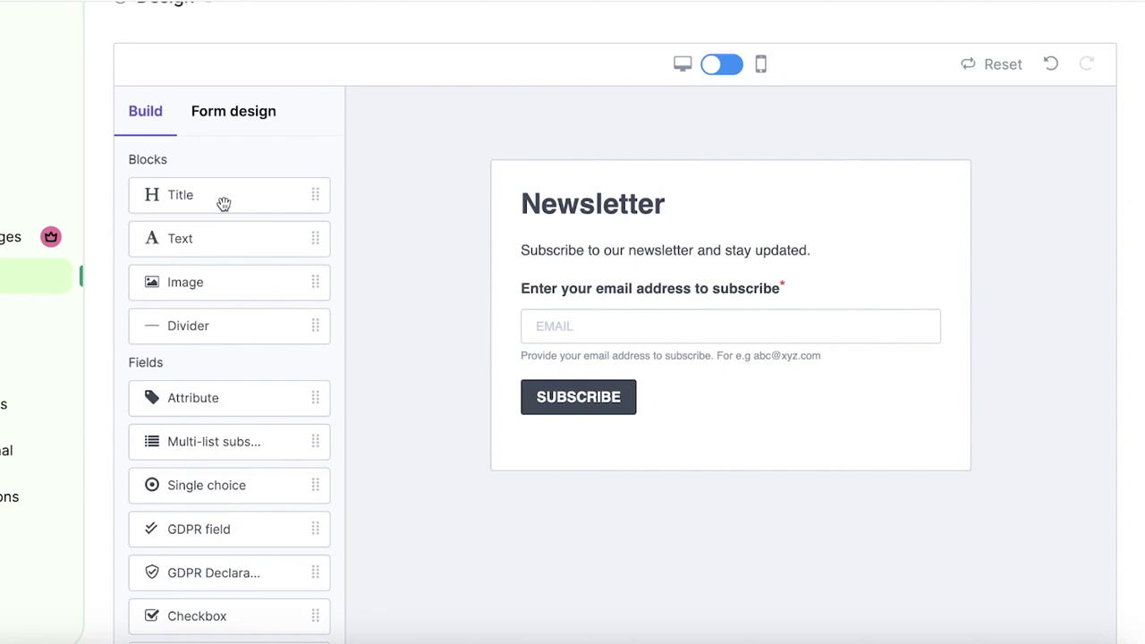
pyautogui.scroll(1, 160, 194)
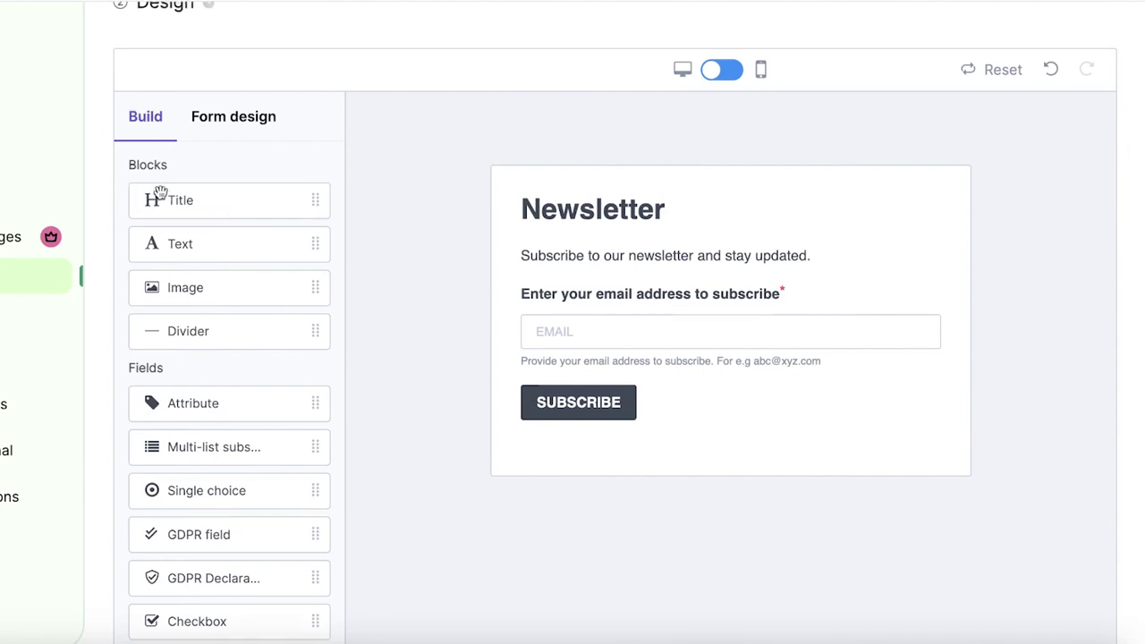
pyautogui.scroll(1, 161, 194)
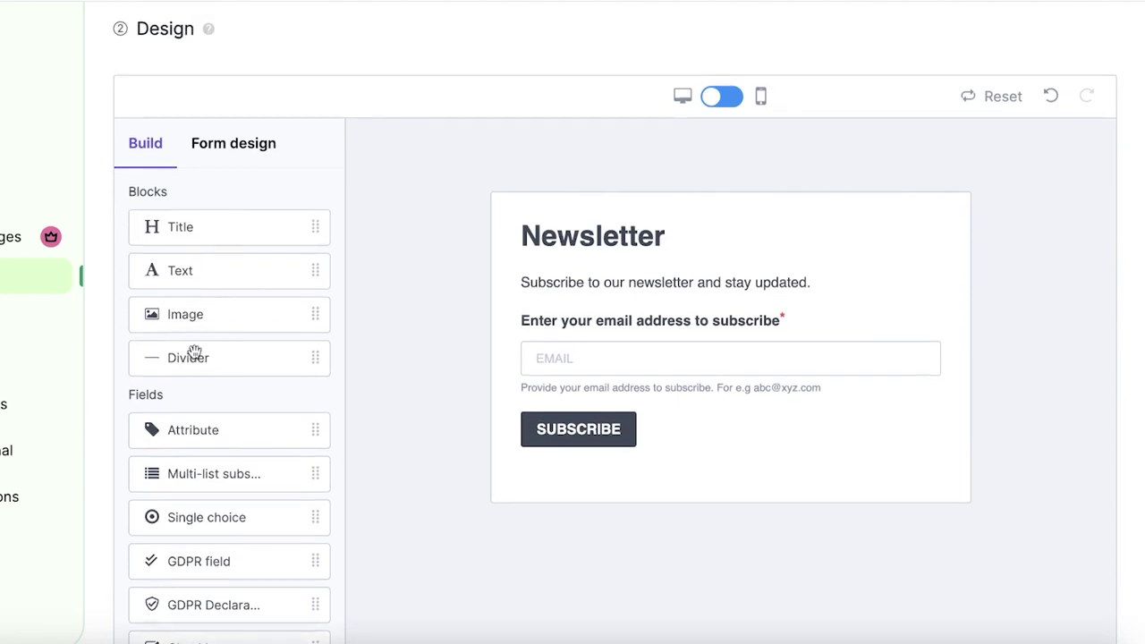
pyautogui.scroll(-5, 202, 478)
pyautogui.scroll(4, 664, 164)
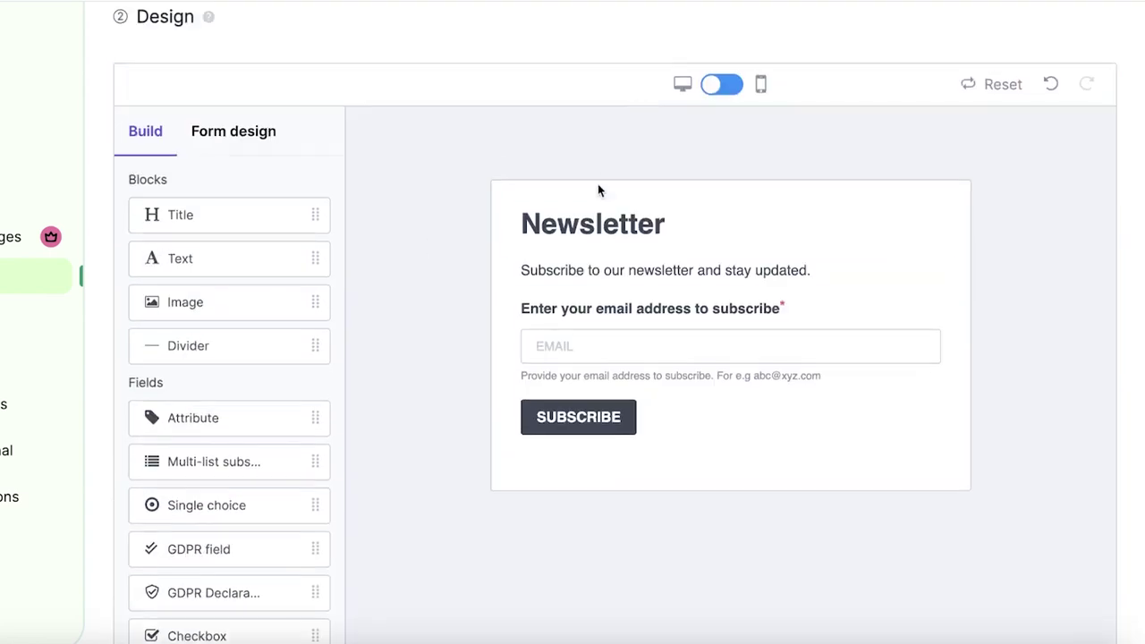
# - Replace the Newsletter heading with 'SUBSCRIBE TO OUR NEWSLETTER FOR A 15% SITEWIDE DISCOUNT'
pyautogui.click(596, 214)
pyautogui.doubleClick(596, 215)
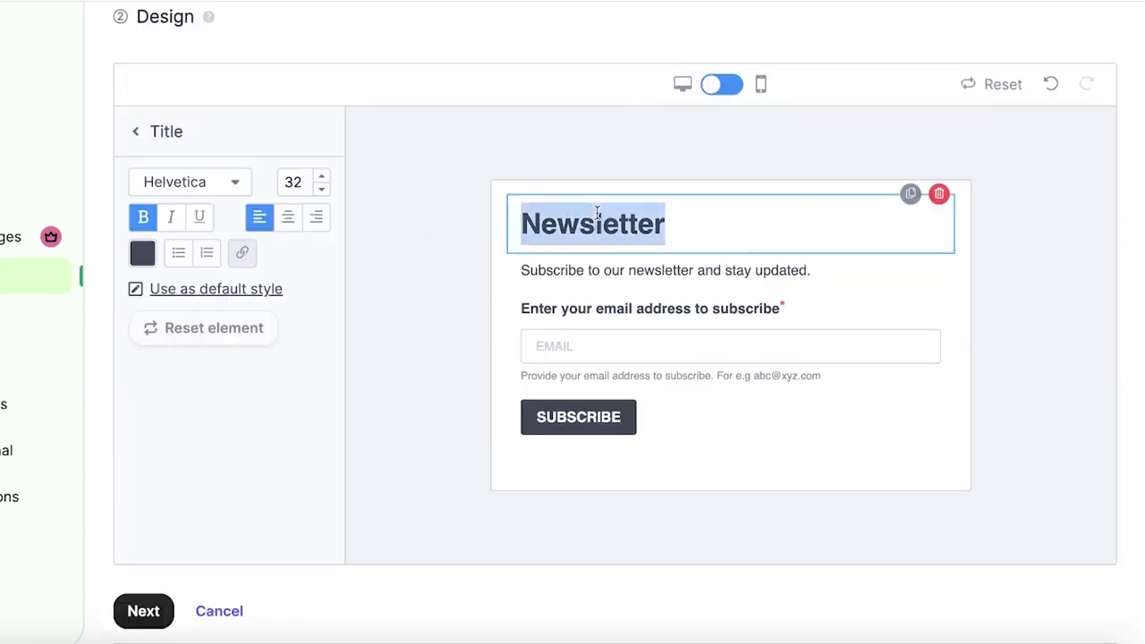
pyautogui.write('SUBSCRIBE TO OU')
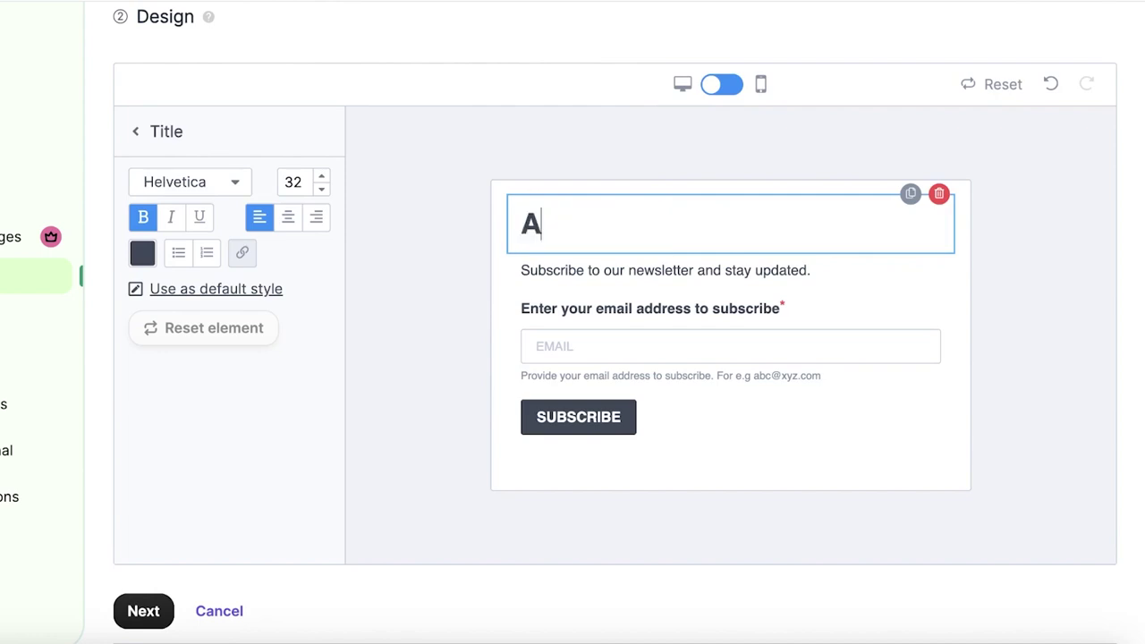
pyautogui.write('R NEWSLETTER')
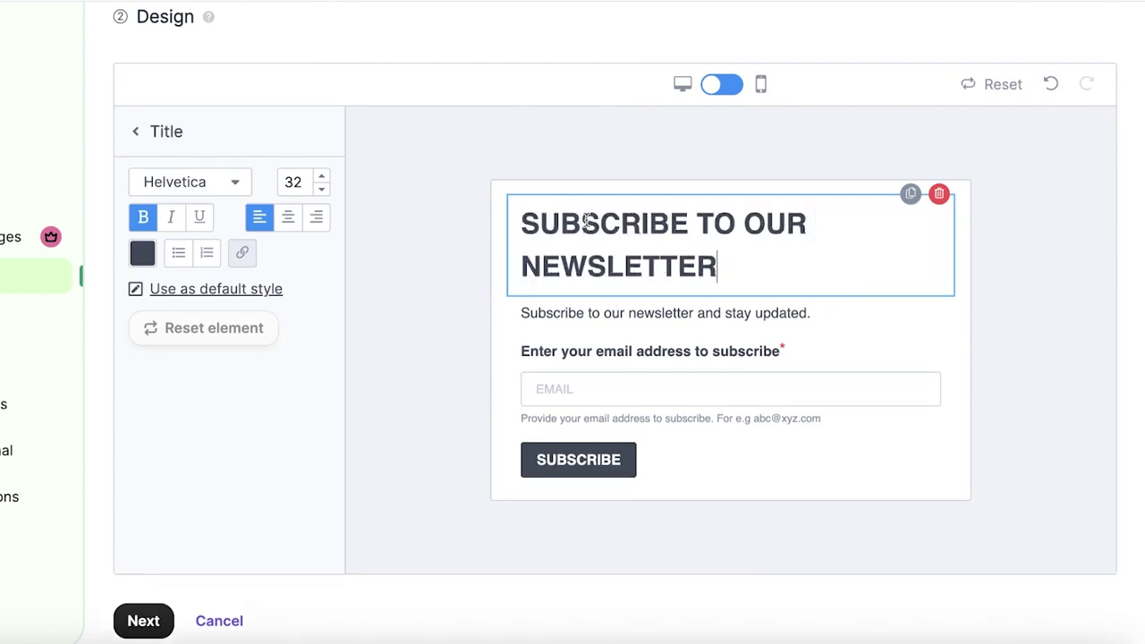
pyautogui.write(' FOR ')
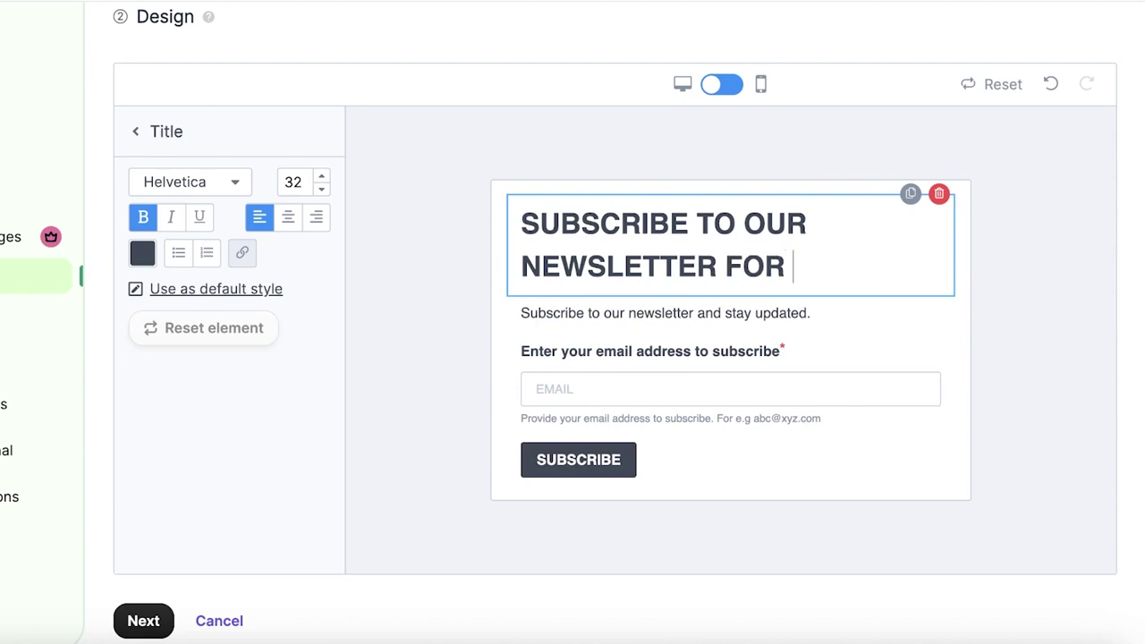
pyautogui.write('A 15% SIT')
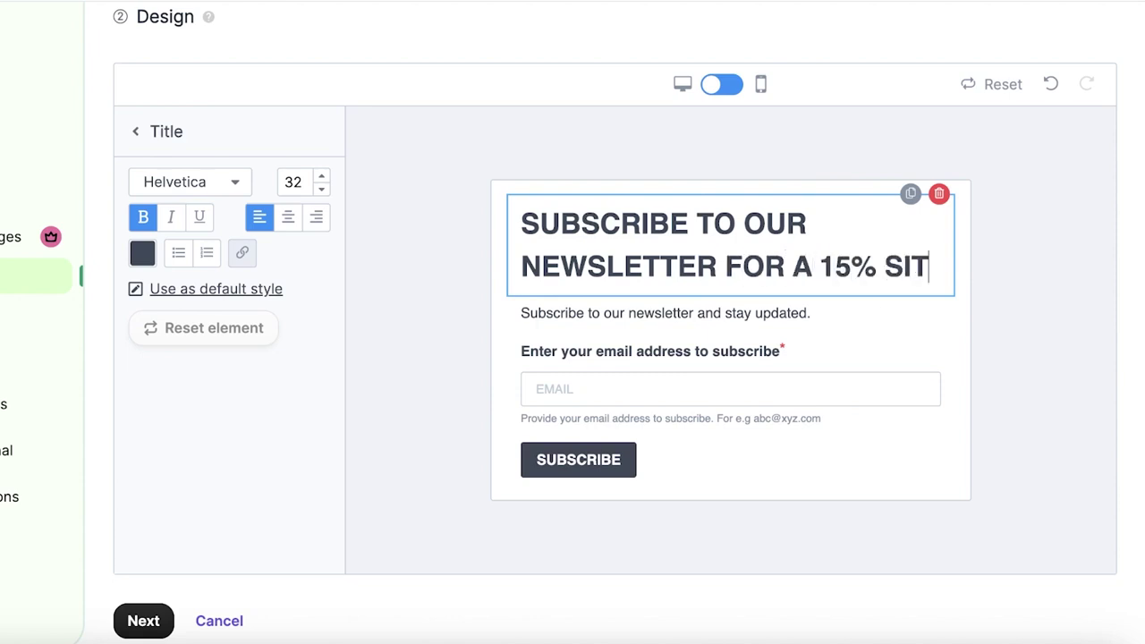
pyautogui.write('EWIDE DISCOUN')
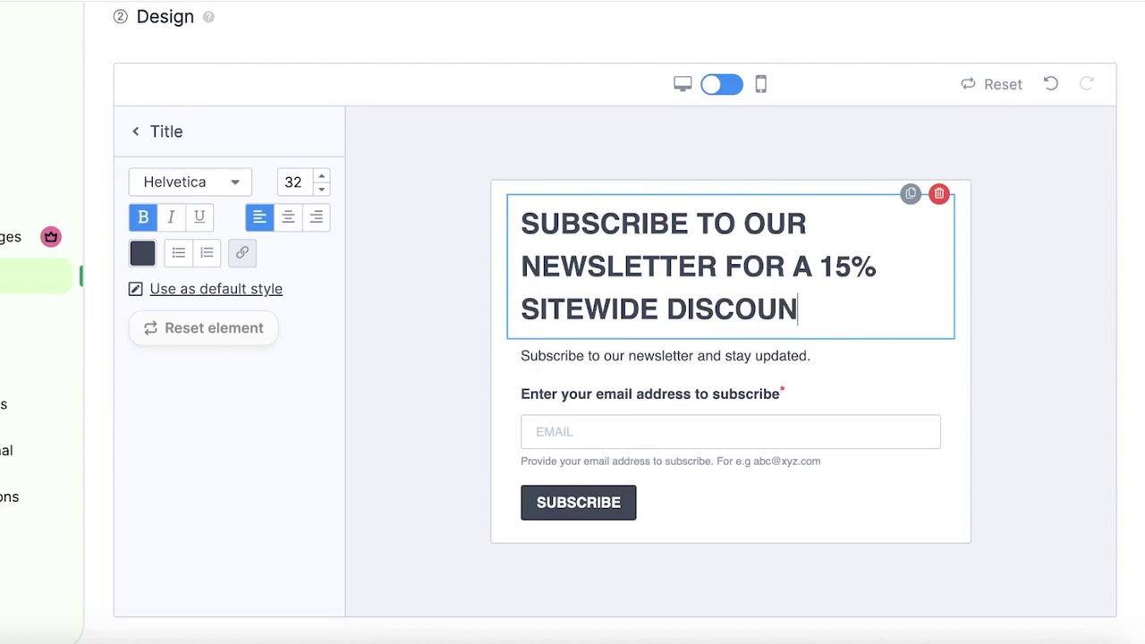
pyautogui.write('T')
# - Set the heading text to font size 25 in black
pyautogui.tripleClick(591, 263)
pyautogui.click(322, 189)
pyautogui.click(322, 189)
pyautogui.click(322, 189)
pyautogui.click(322, 189)
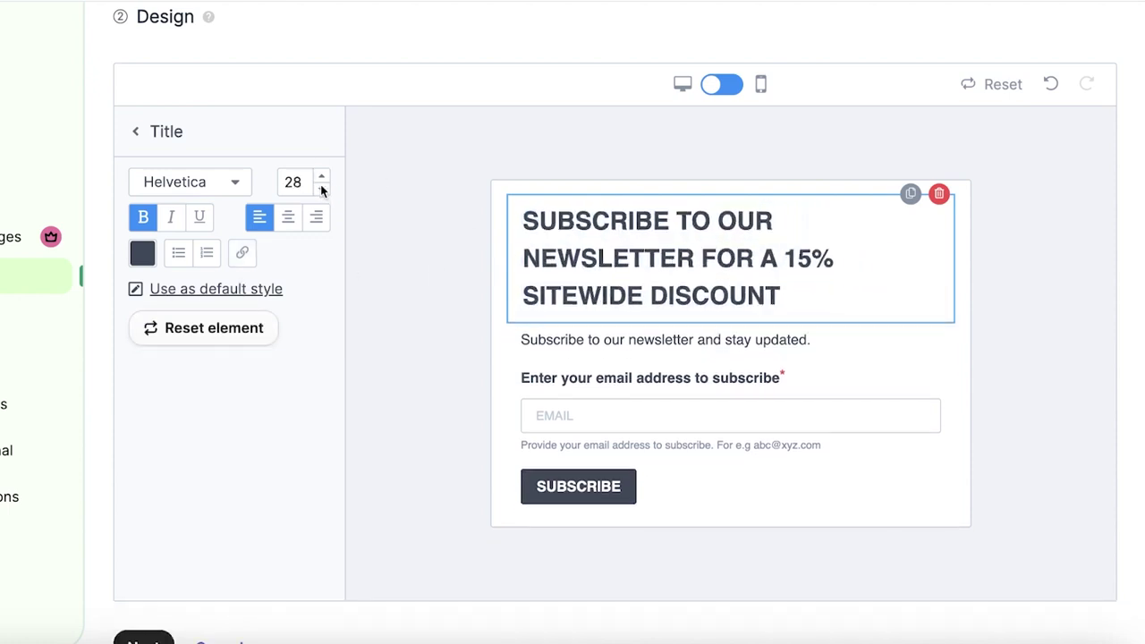
pyautogui.click(322, 188)
pyautogui.click(322, 189)
pyautogui.click(321, 188)
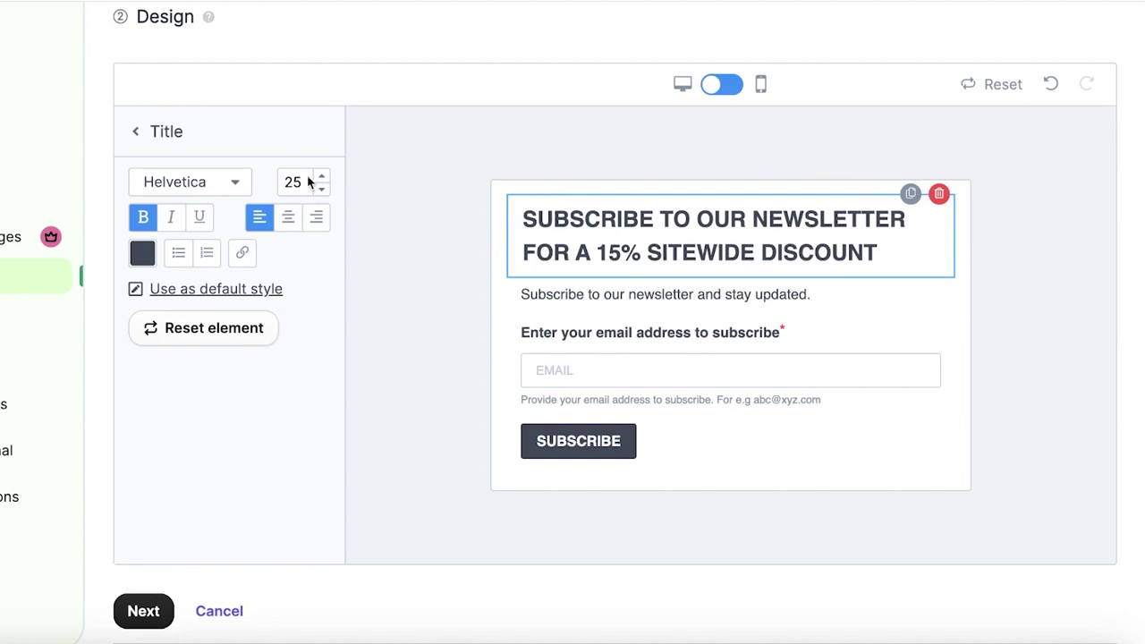
pyautogui.click(150, 251)
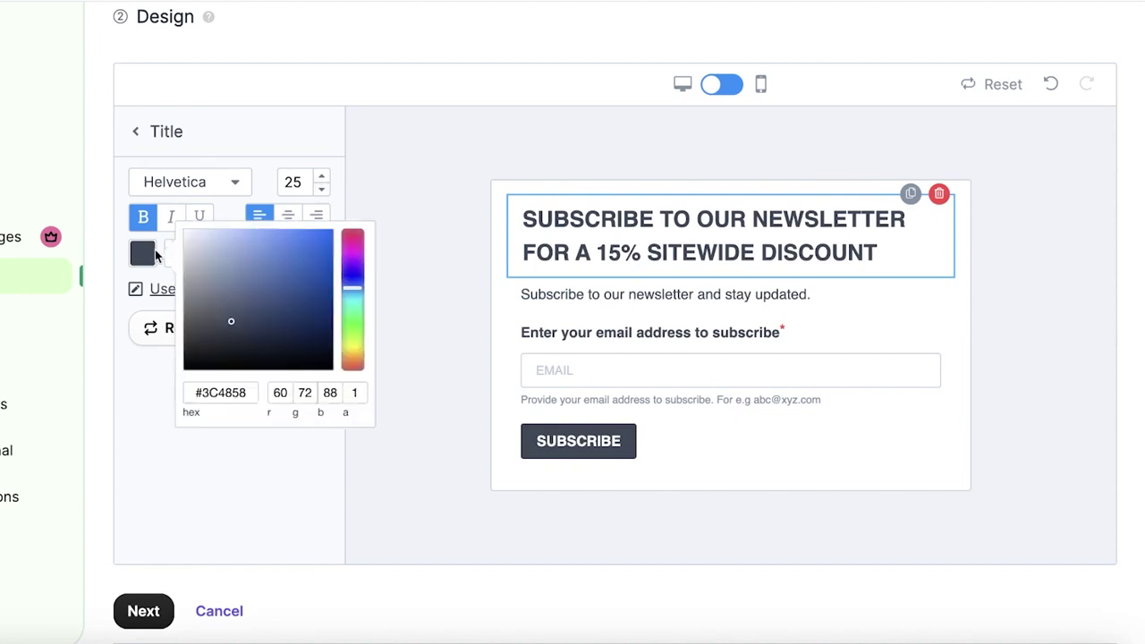
pyautogui.moveTo(235, 358); pyautogui.dragTo(242, 385)
pyautogui.click(230, 351)
pyautogui.click(386, 317)
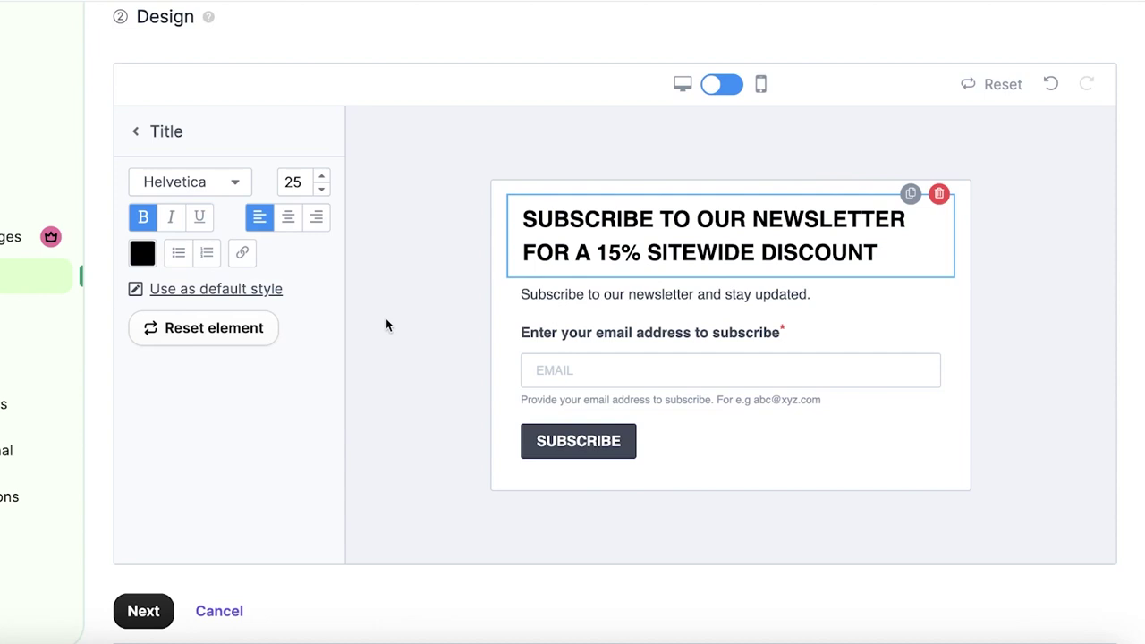
pyautogui.click(386, 318)
# - Delete the subtitle line beneath the form heading
pyautogui.click(609, 313)
pyautogui.click(609, 293)
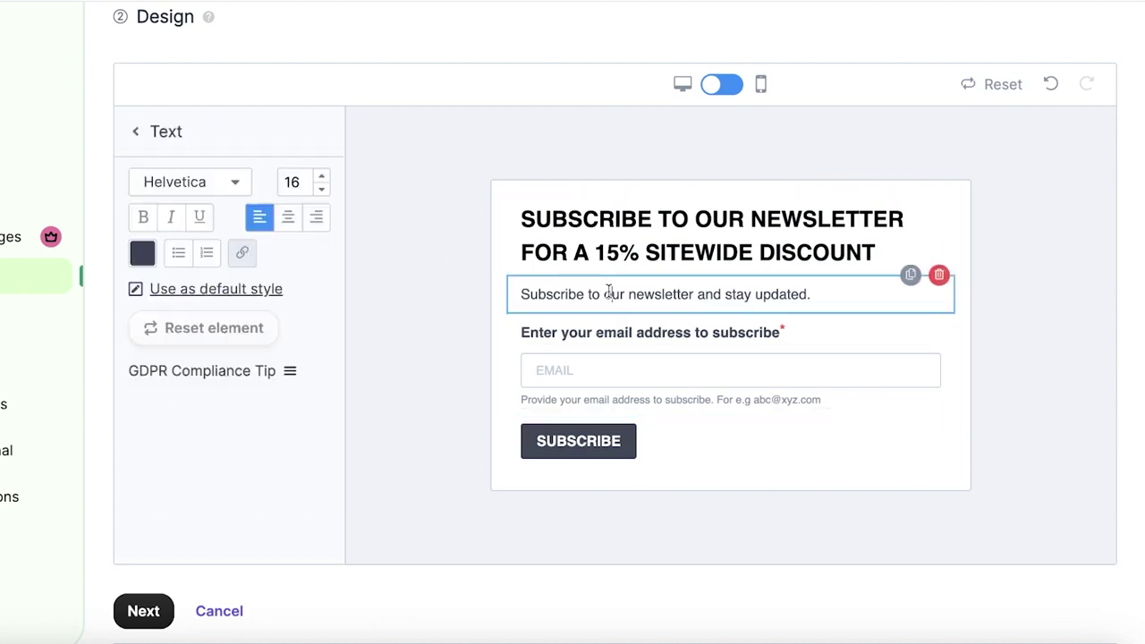
pyautogui.click(939, 276)
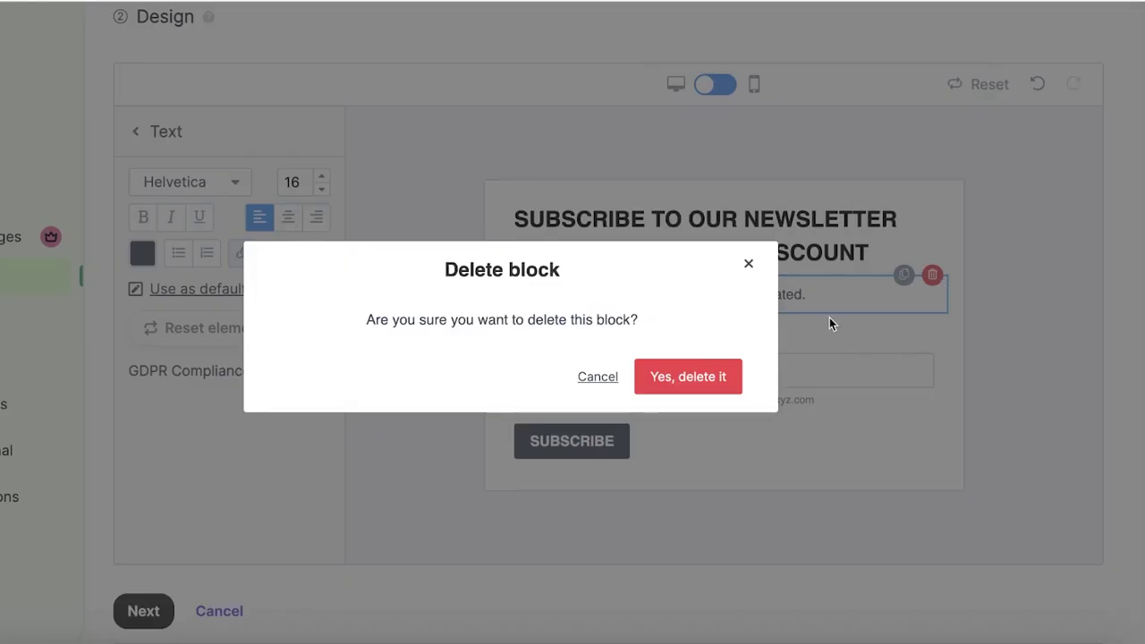
pyautogui.click(728, 376)
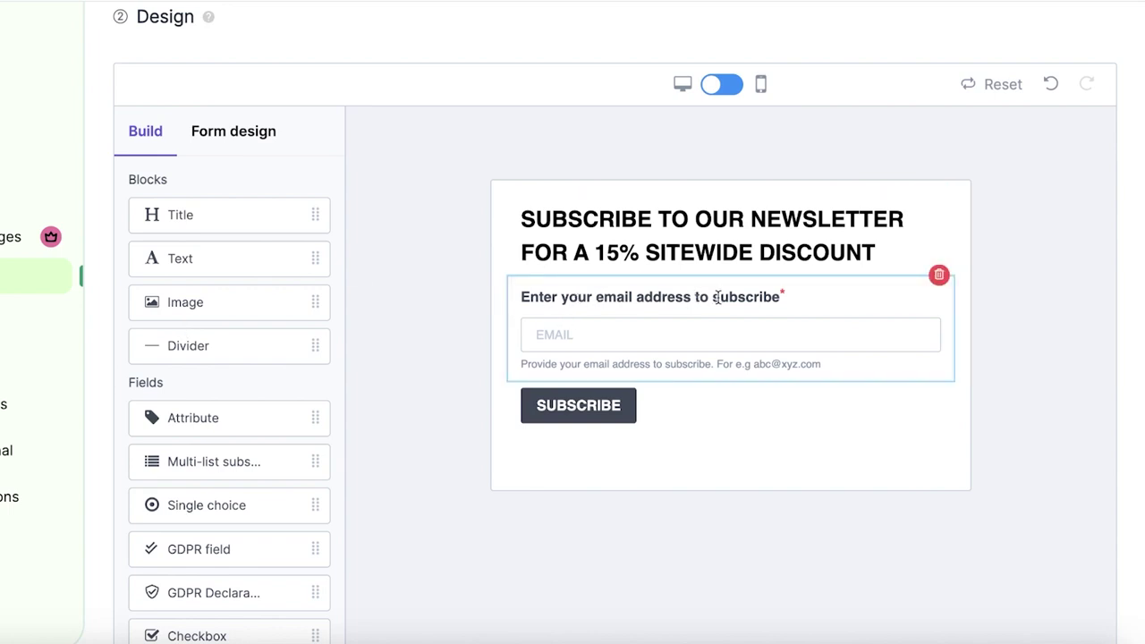
# - Keep EMAIL as the email field's attribute and go to create a new contact attribute
pyautogui.click(555, 301)
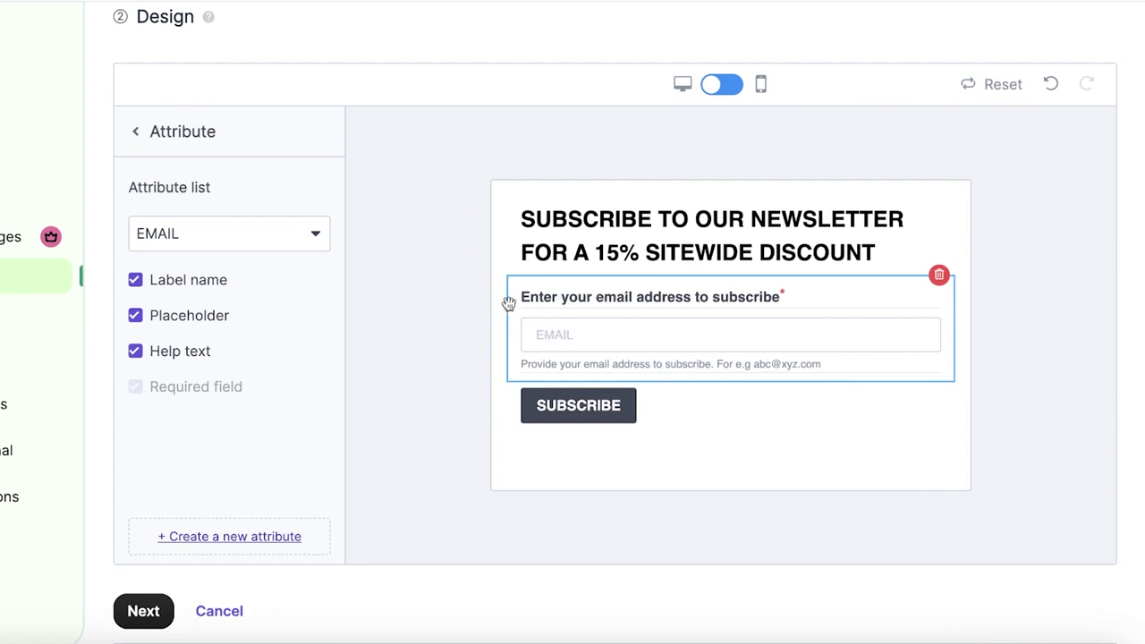
pyautogui.click(280, 234)
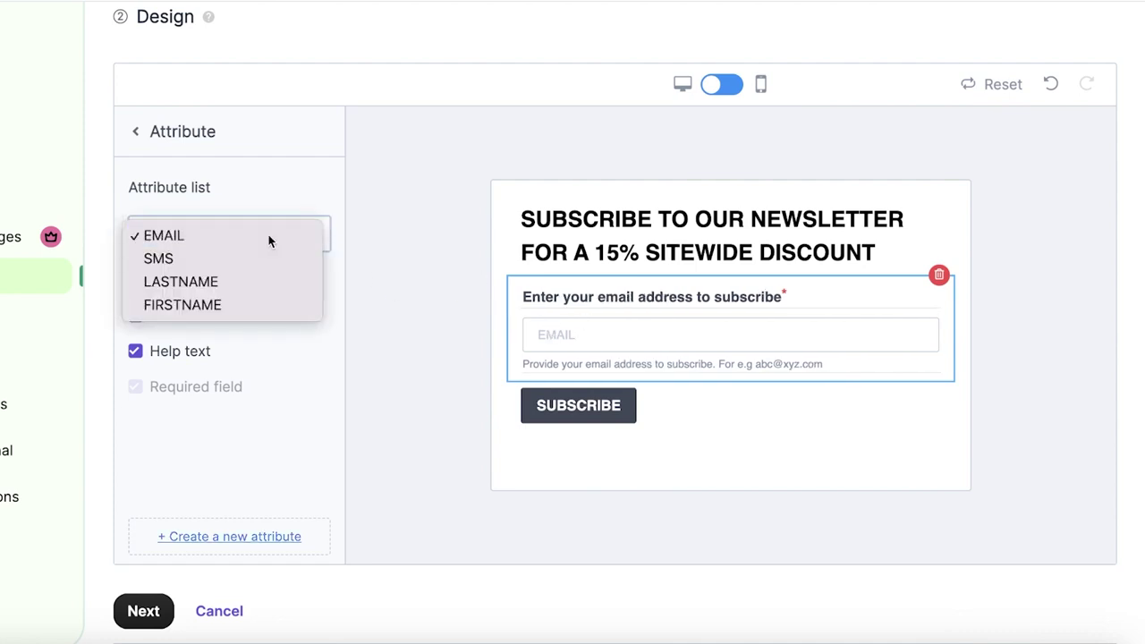
pyautogui.click(268, 234)
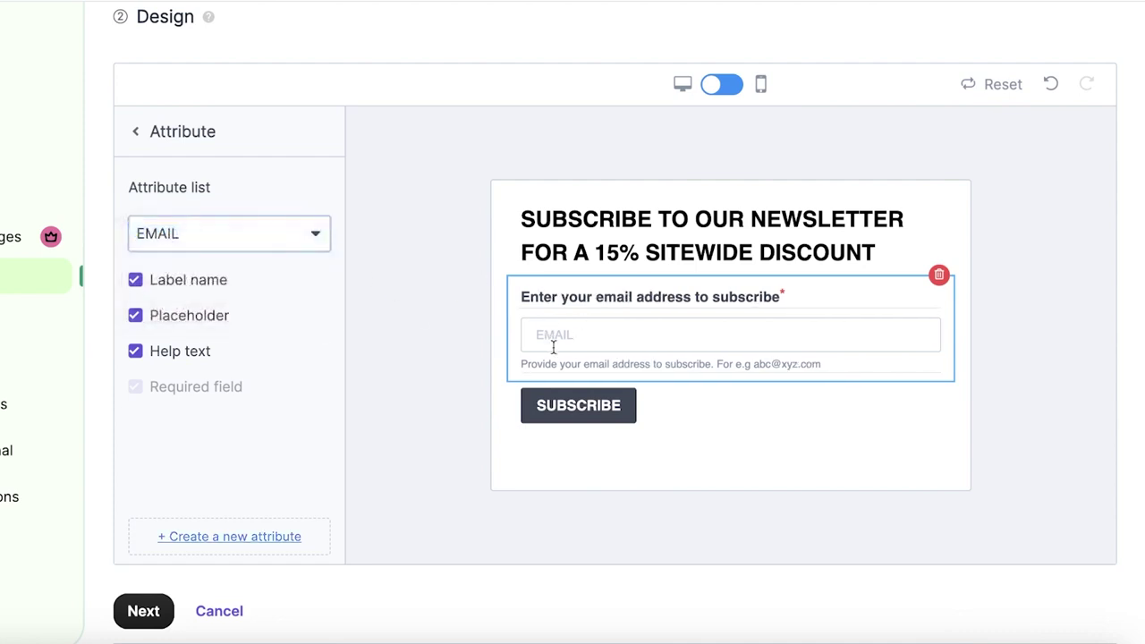
pyautogui.click(139, 132)
pyautogui.click(631, 349)
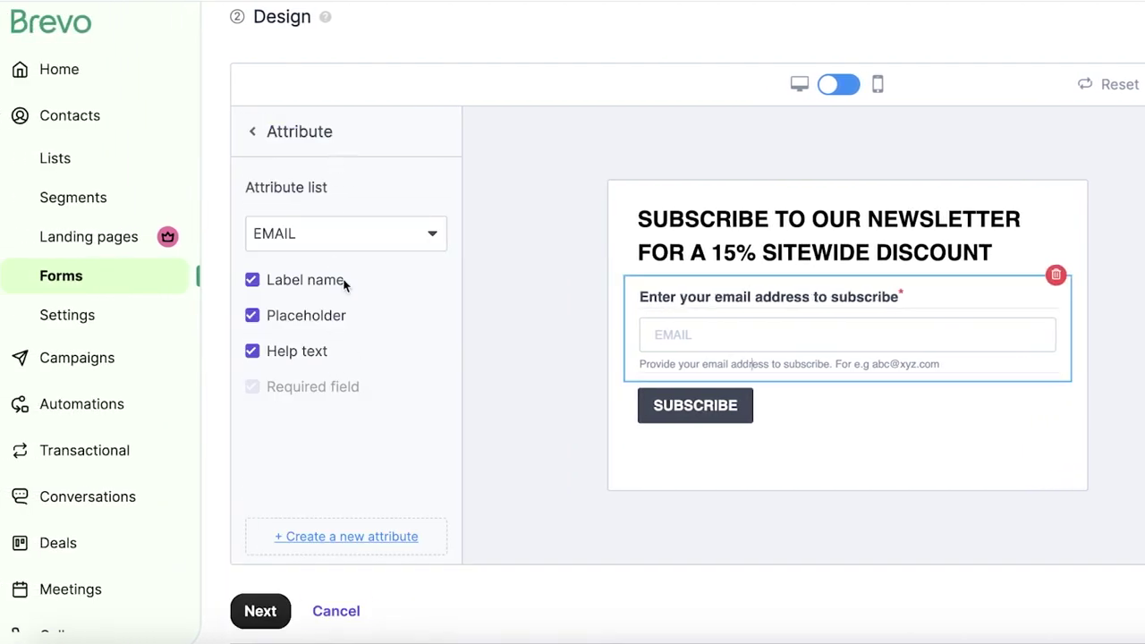
pyautogui.click(327, 541)
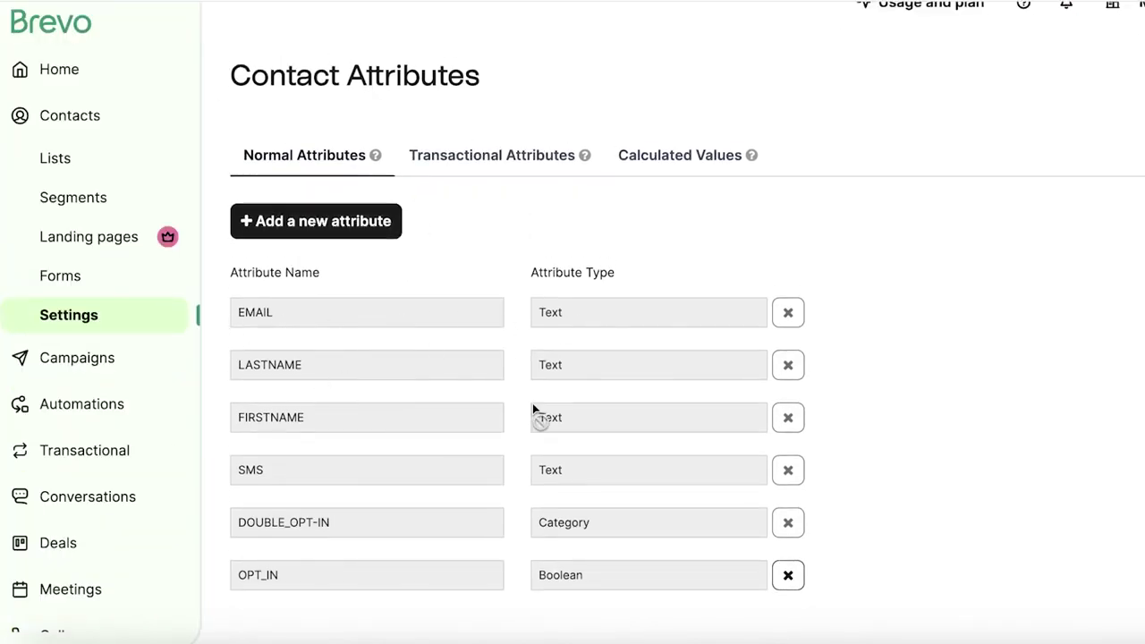
# - Begin adding a new contact attribute, then cancel it and return to the form's Design step
pyautogui.click(252, 216)
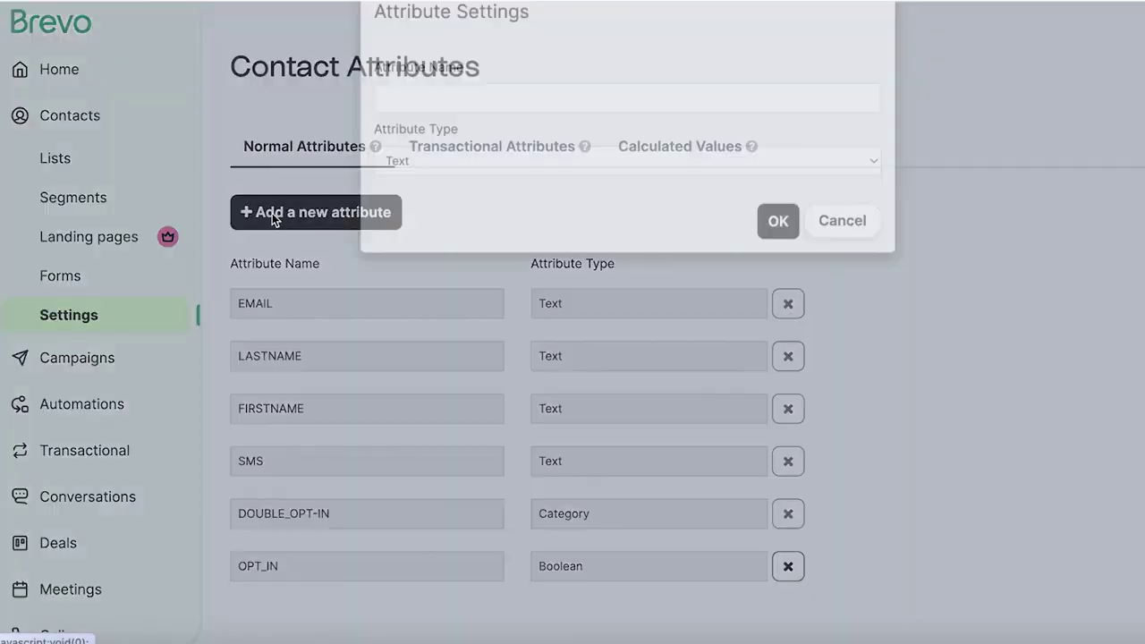
pyautogui.click(483, 145)
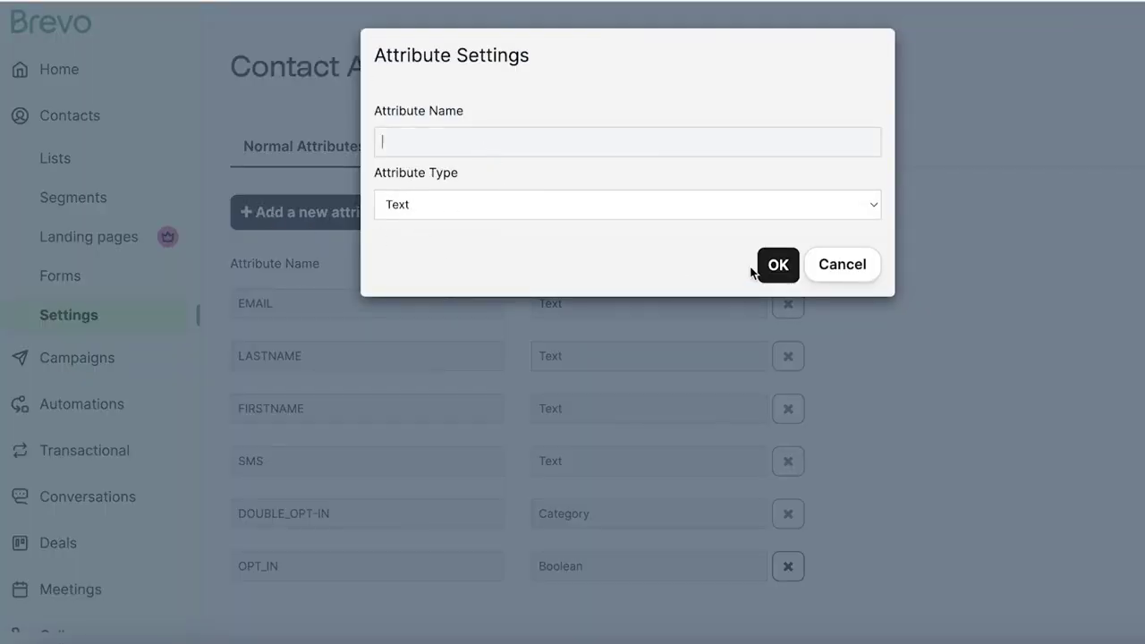
pyautogui.click(842, 265)
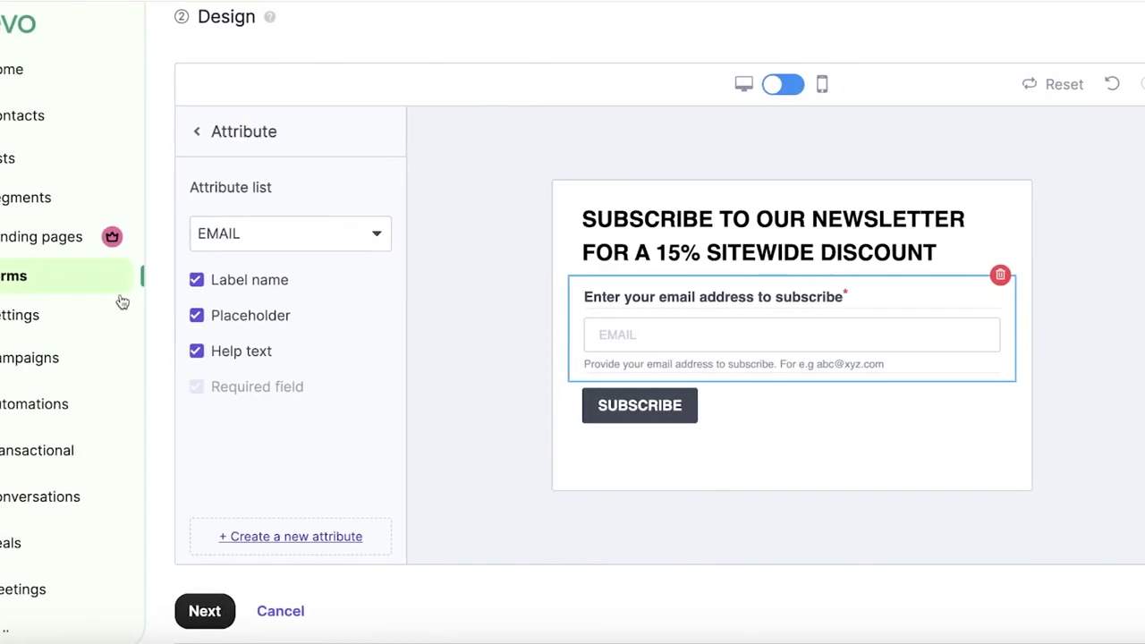
# - Go back to the form blocks, then open Form design with its Background section expanded
pyautogui.click(234, 131)
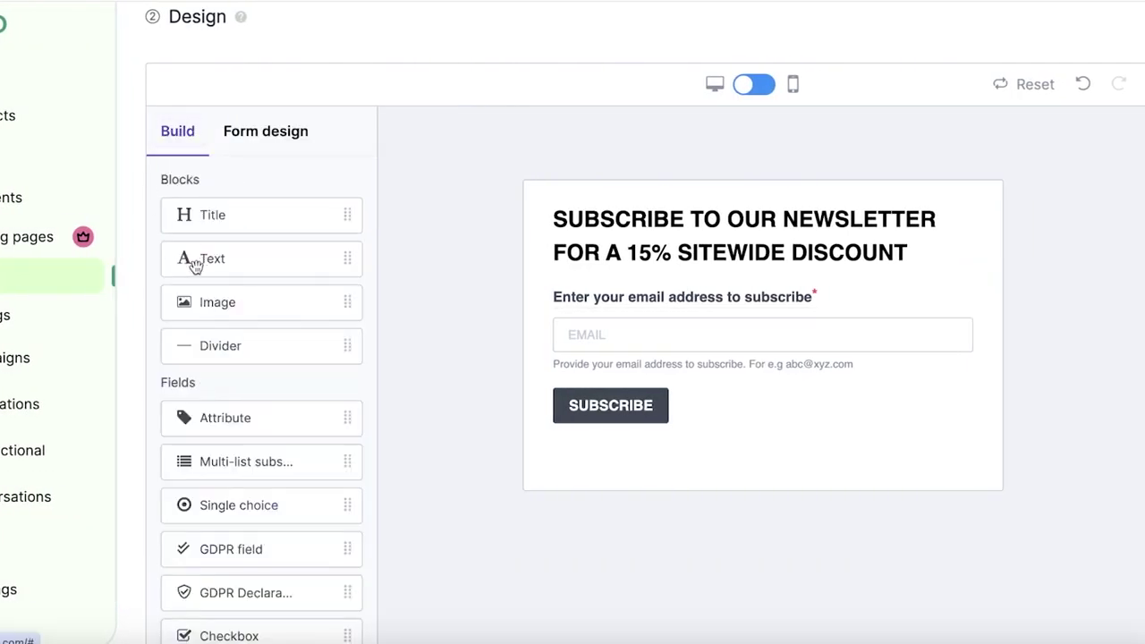
pyautogui.scroll(-1, 215, 393)
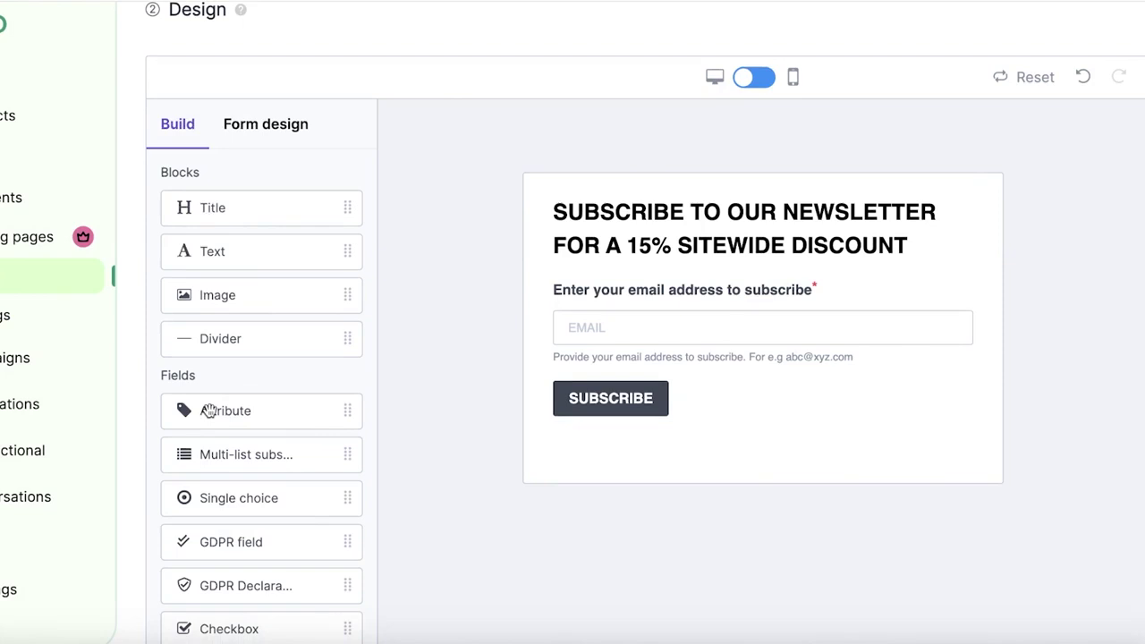
pyautogui.scroll(-5, 204, 376)
pyautogui.scroll(3, 202, 304)
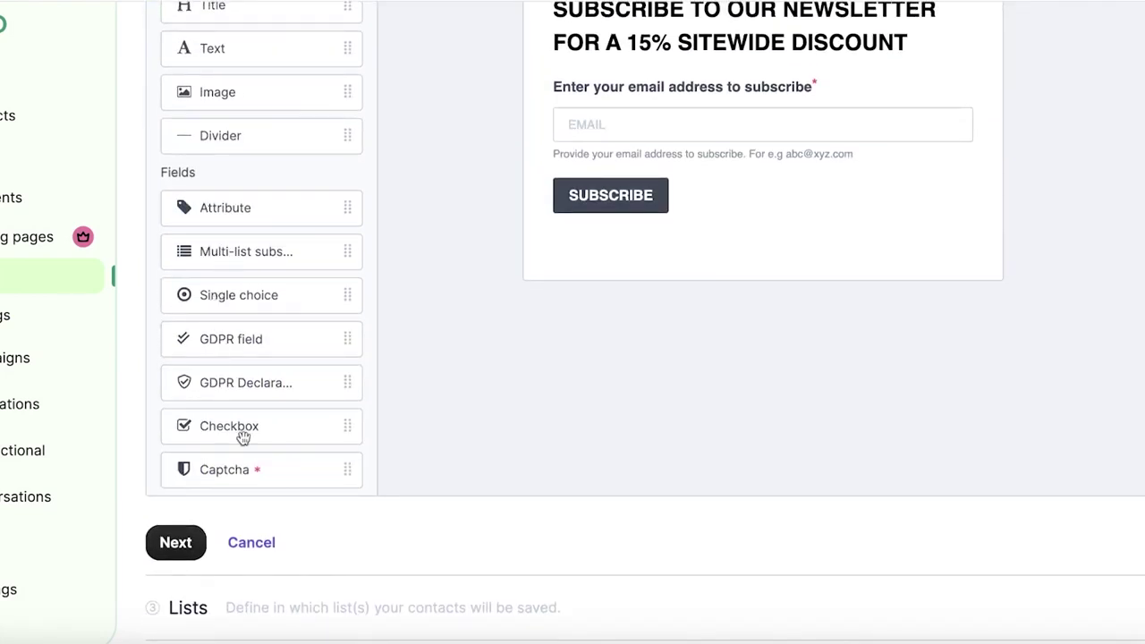
pyautogui.scroll(2, 250, 340)
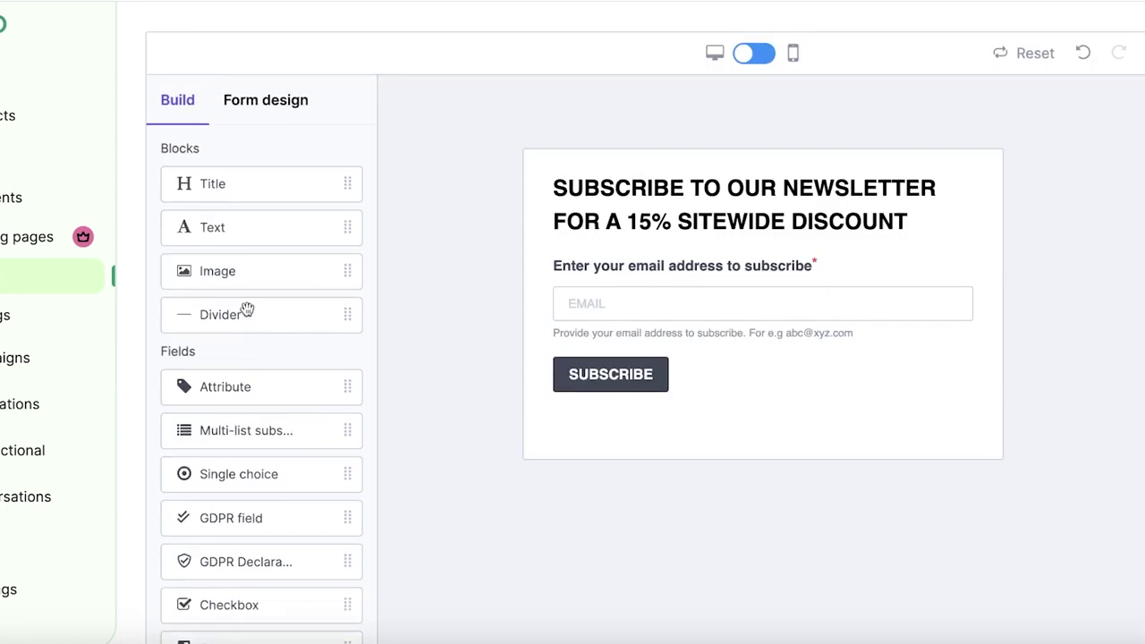
pyautogui.click(263, 100)
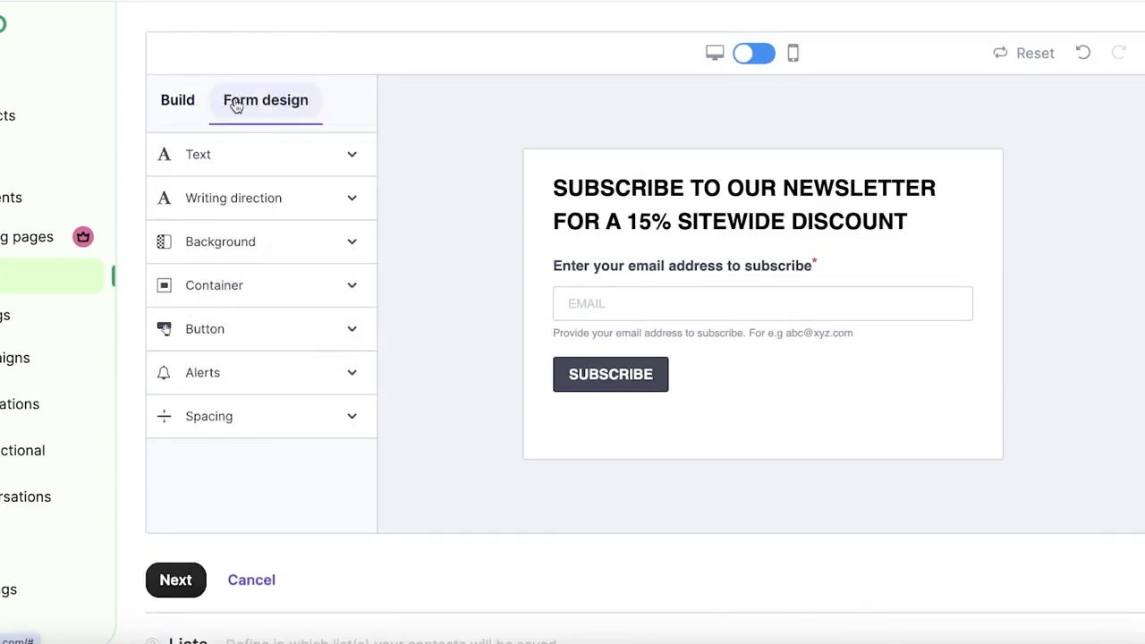
pyautogui.click(296, 156)
pyautogui.click(296, 156)
pyautogui.click(282, 229)
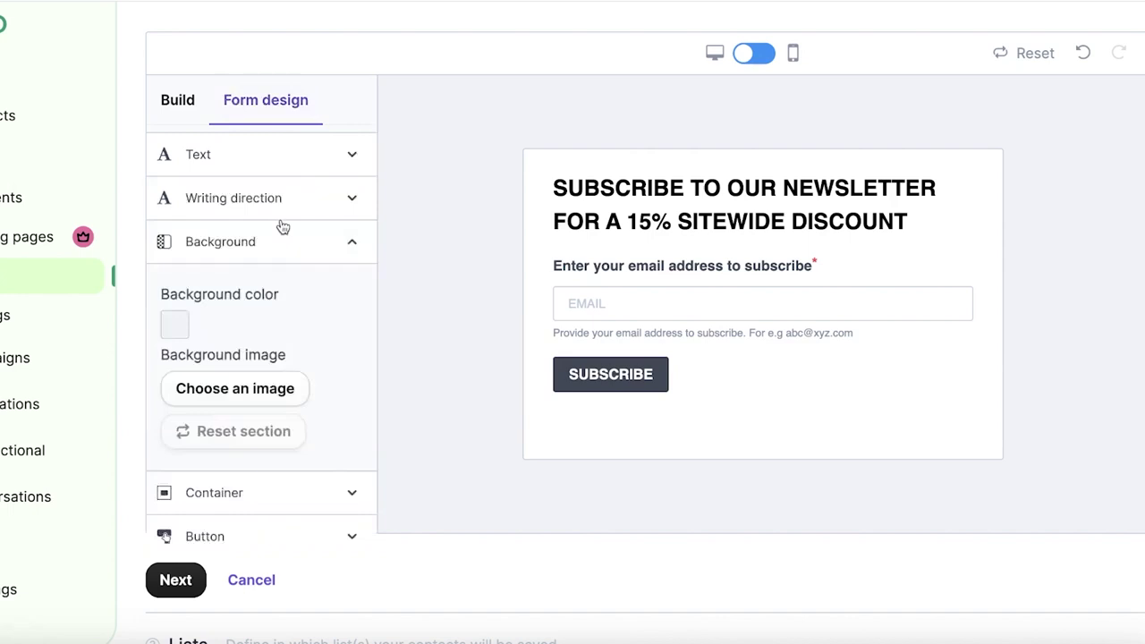
pyautogui.click(283, 229)
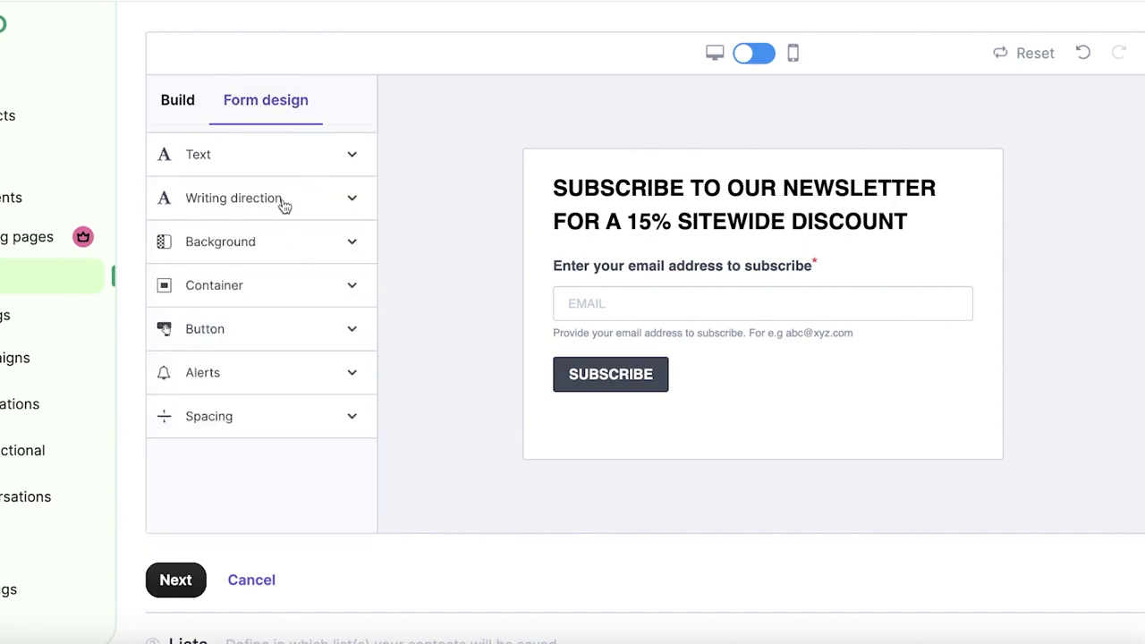
pyautogui.click(277, 161)
pyautogui.click(277, 161)
pyautogui.click(256, 238)
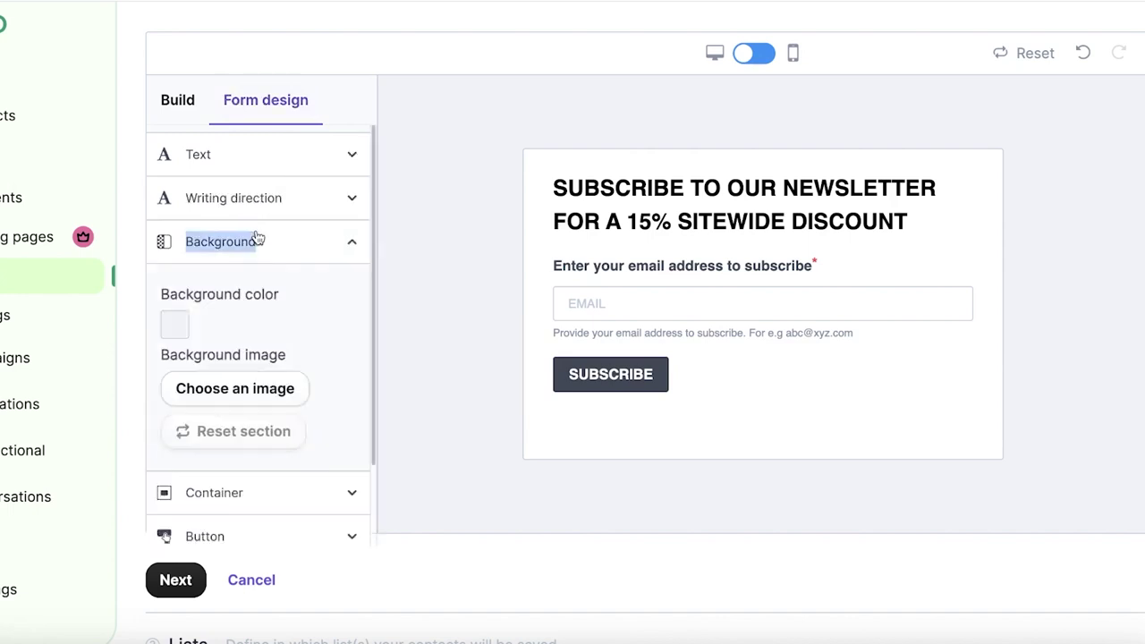
# - Set the form's page background colour to a dark slate grey-blue
pyautogui.click(186, 336)
pyautogui.moveTo(235, 342); pyautogui.dragTo(241, 341)
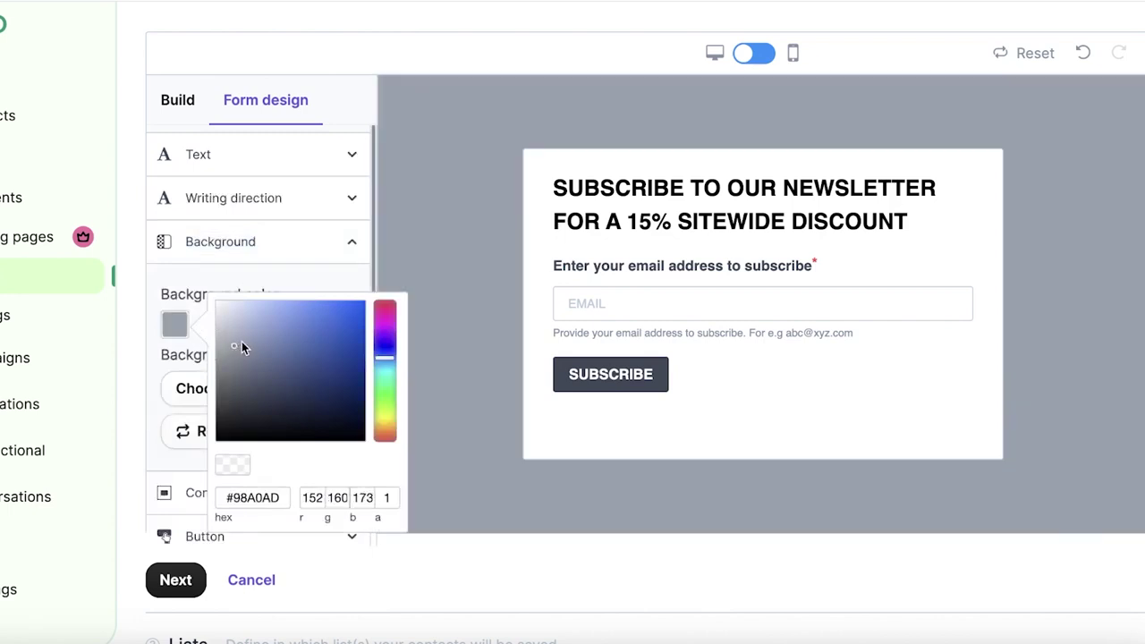
pyautogui.click(232, 332)
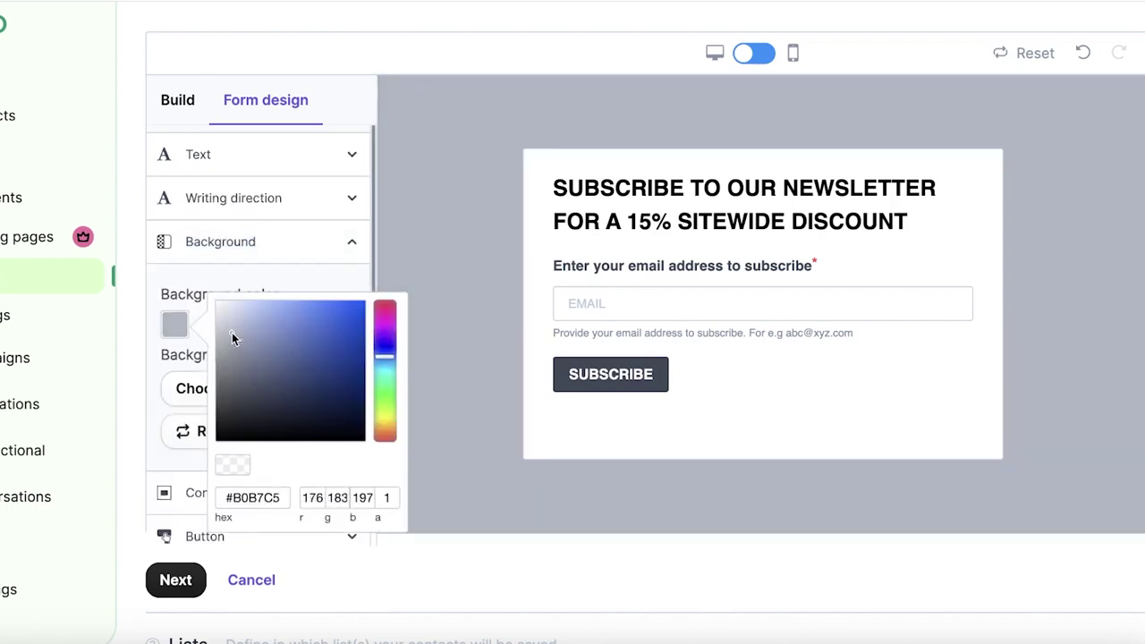
pyautogui.click(416, 316)
pyautogui.click(175, 324)
pyautogui.moveTo(236, 365)
pyautogui.mouseDown()
pyautogui.moveTo(240, 383)
pyautogui.moveTo(248, 362)
pyautogui.mouseUp()
pyautogui.click(432, 295)
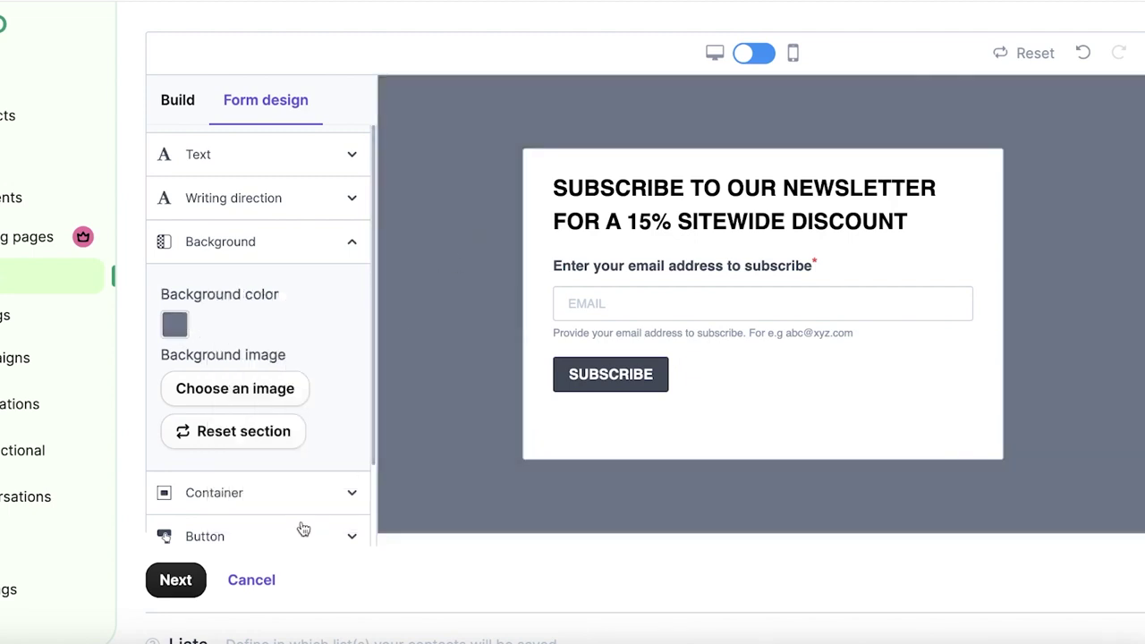
# - In Container, set Rounded corners to 10 and keep Opacity at 0%
pyautogui.click(295, 493)
pyautogui.scroll(-2, 232, 465)
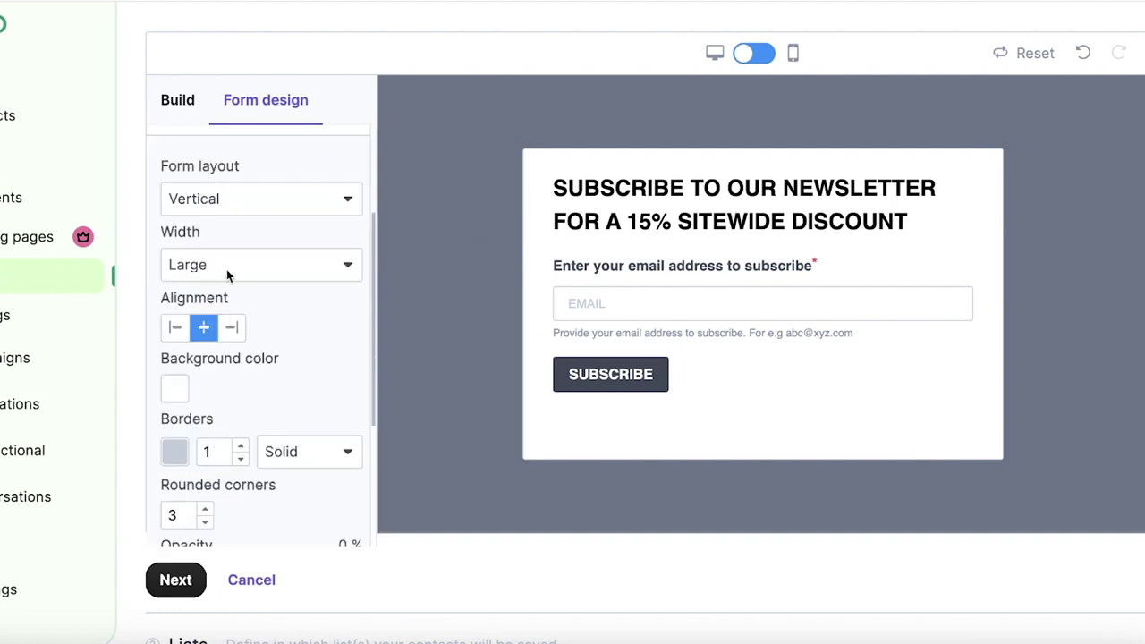
pyautogui.scroll(-5, 227, 269)
pyautogui.scroll(6, 805, 152)
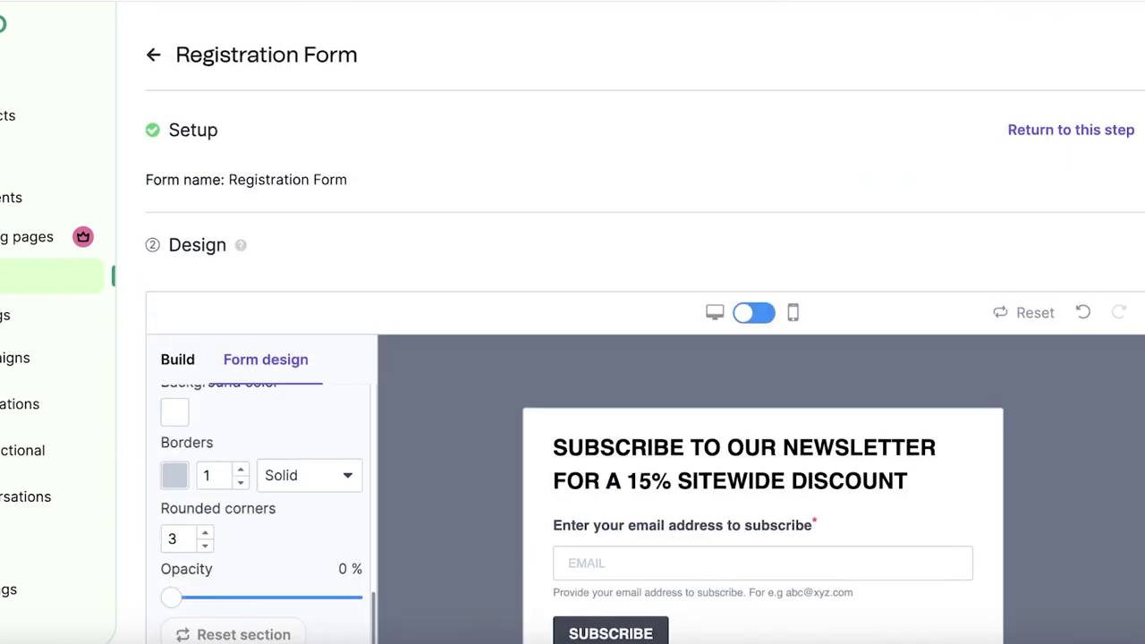
pyautogui.scroll(-3, 1064, 352)
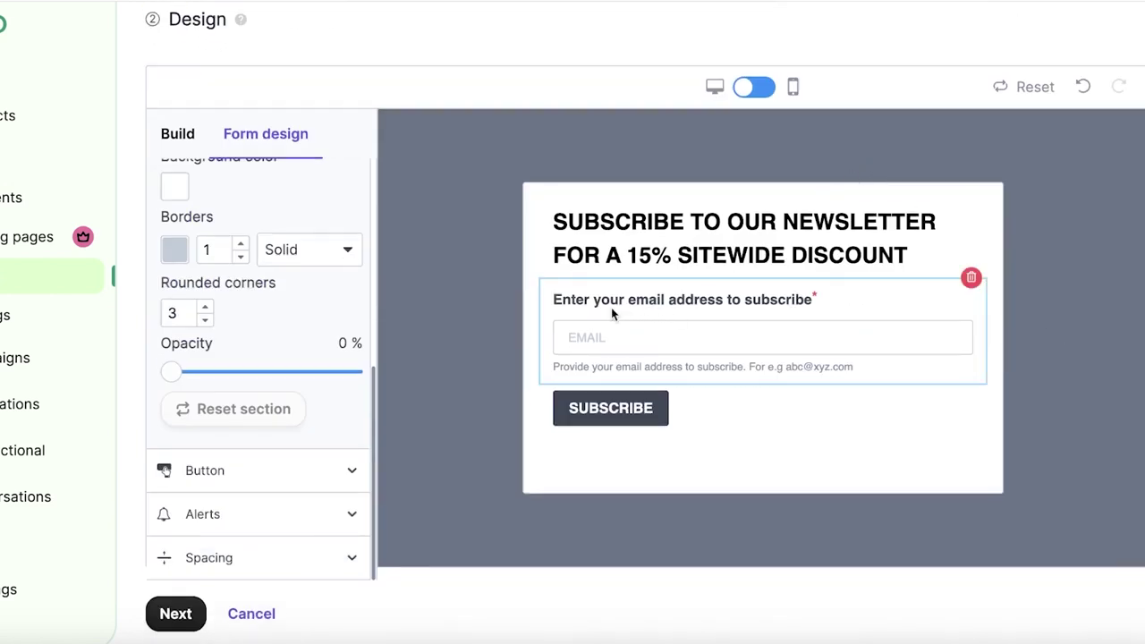
pyautogui.doubleClick(206, 309)
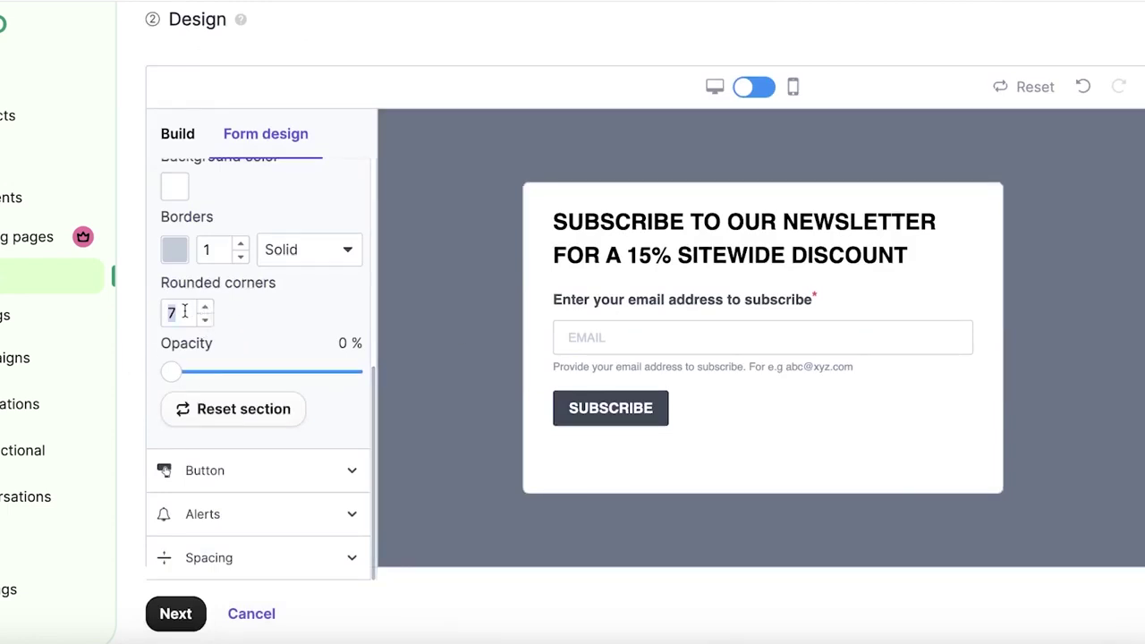
pyautogui.write('10')
pyautogui.moveTo(169, 372); pyautogui.dragTo(120, 352)
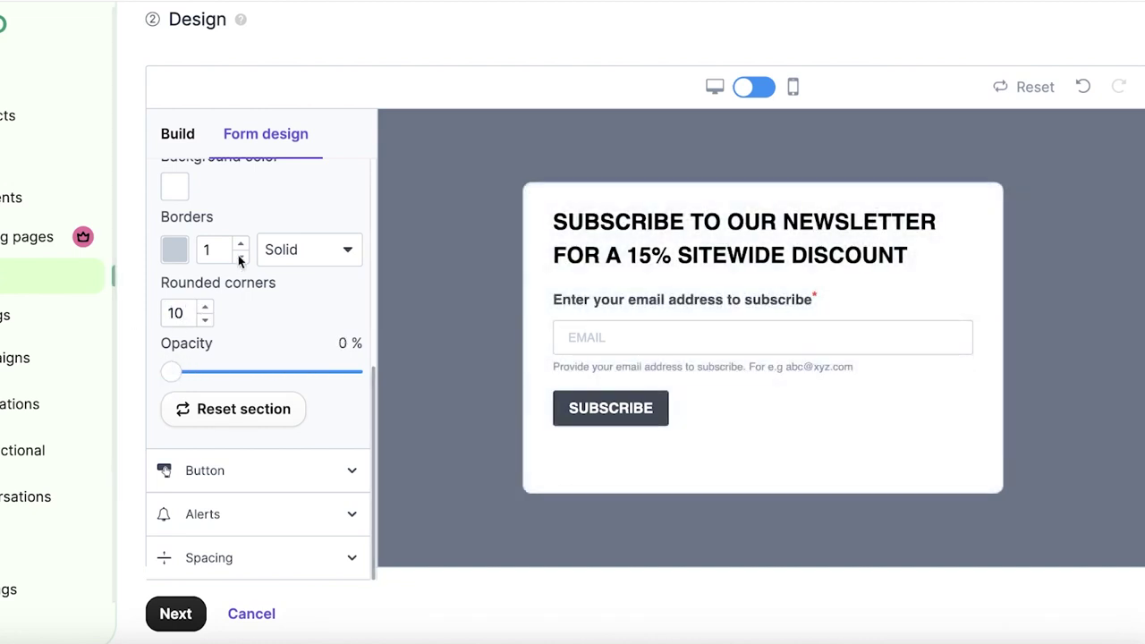
pyautogui.scroll(5, 238, 255)
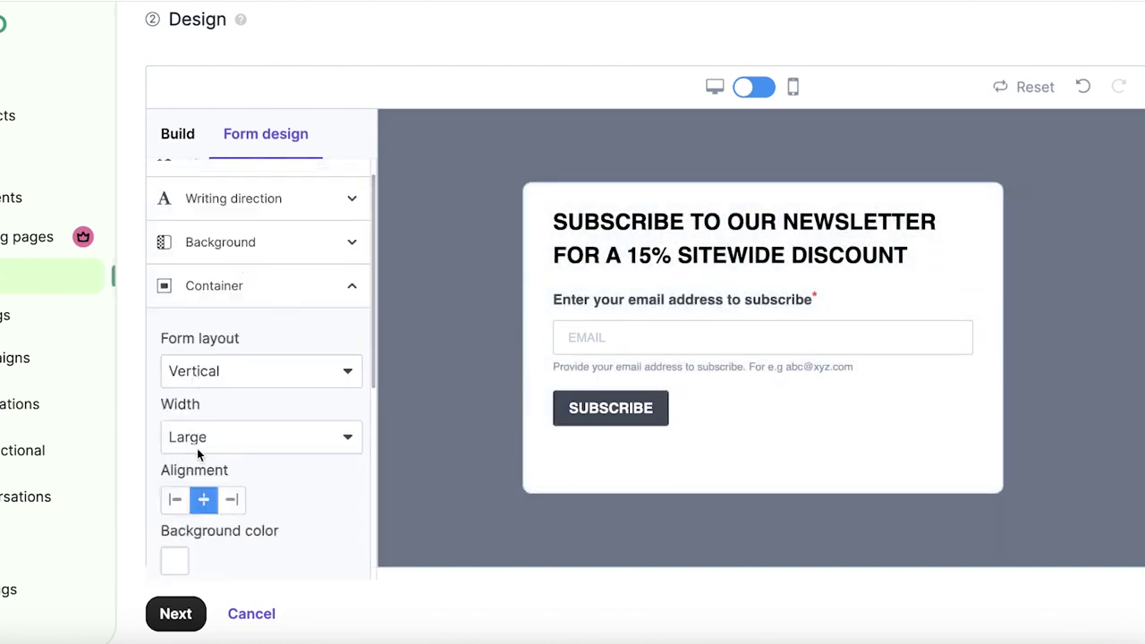
pyautogui.scroll(-5, 278, 478)
# - Expand the Alerts, Spacing and Button sections and select the SUBSCRIBE button
pyautogui.click(232, 333)
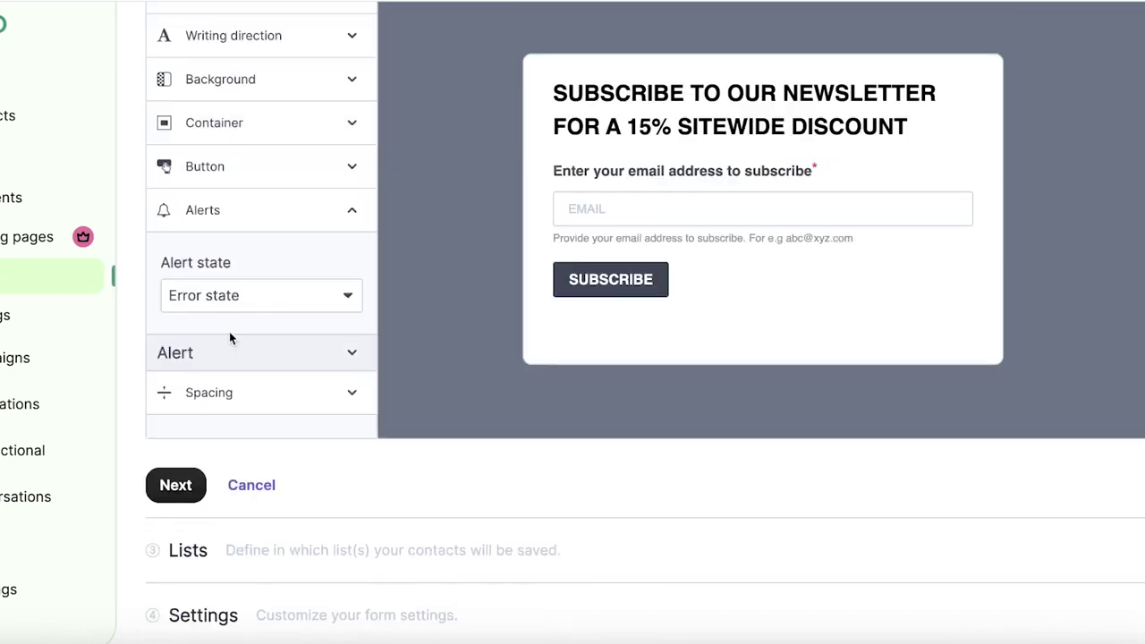
pyautogui.click(243, 391)
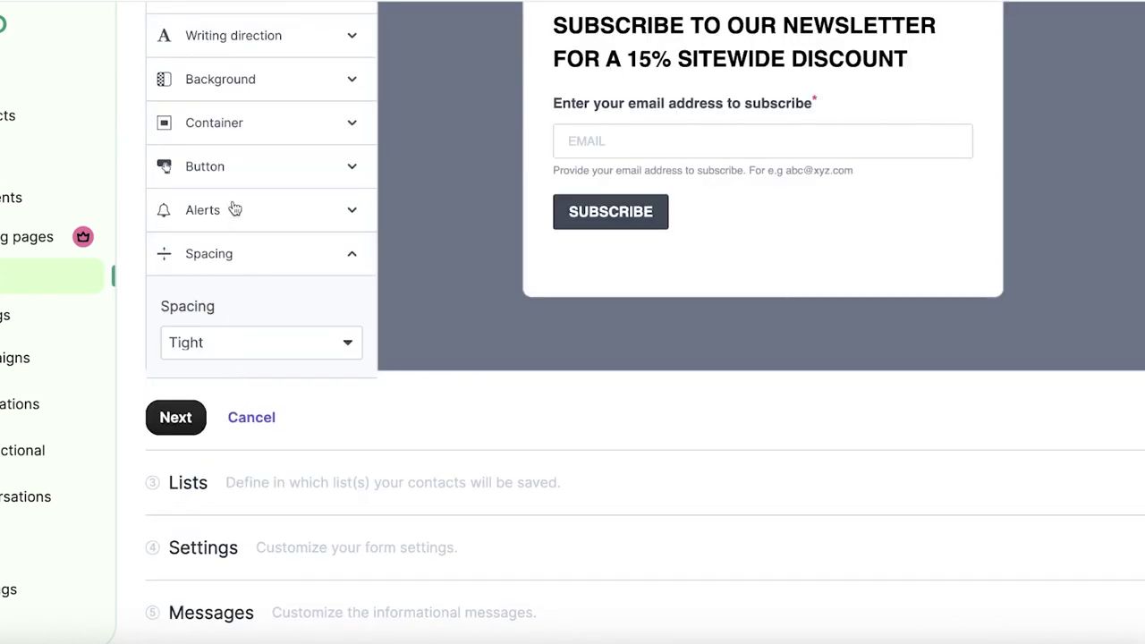
pyautogui.click(240, 161)
pyautogui.scroll(3, 290, 210)
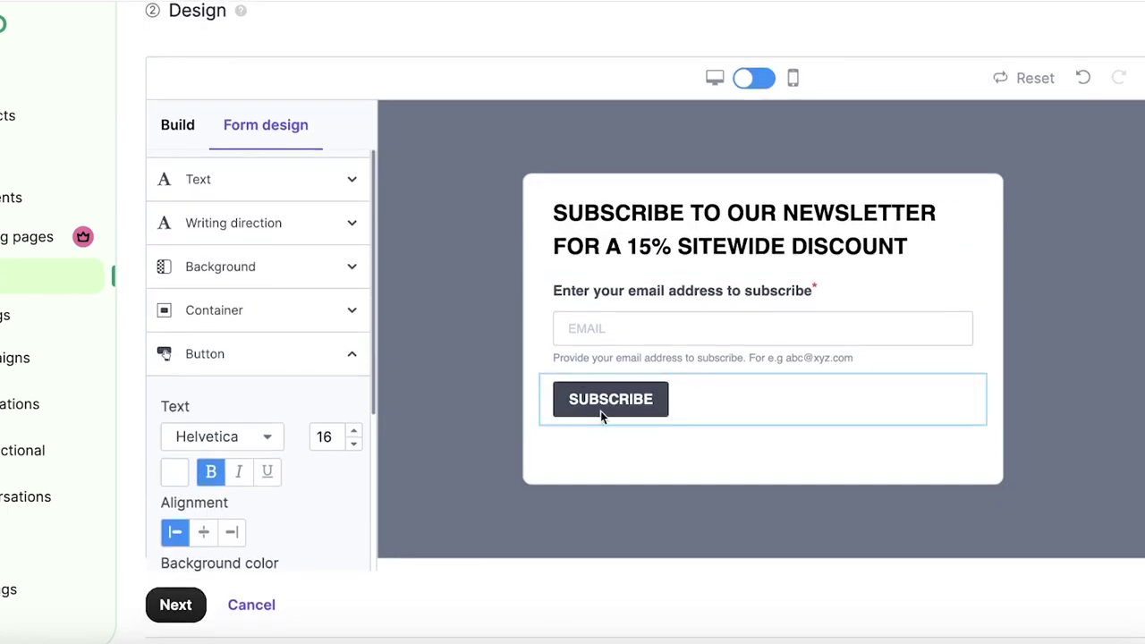
pyautogui.click(603, 417)
pyautogui.scroll(-5, 330, 235)
# - Submit the finished form design and scroll to view the remaining wizard steps
pyautogui.click(183, 361)
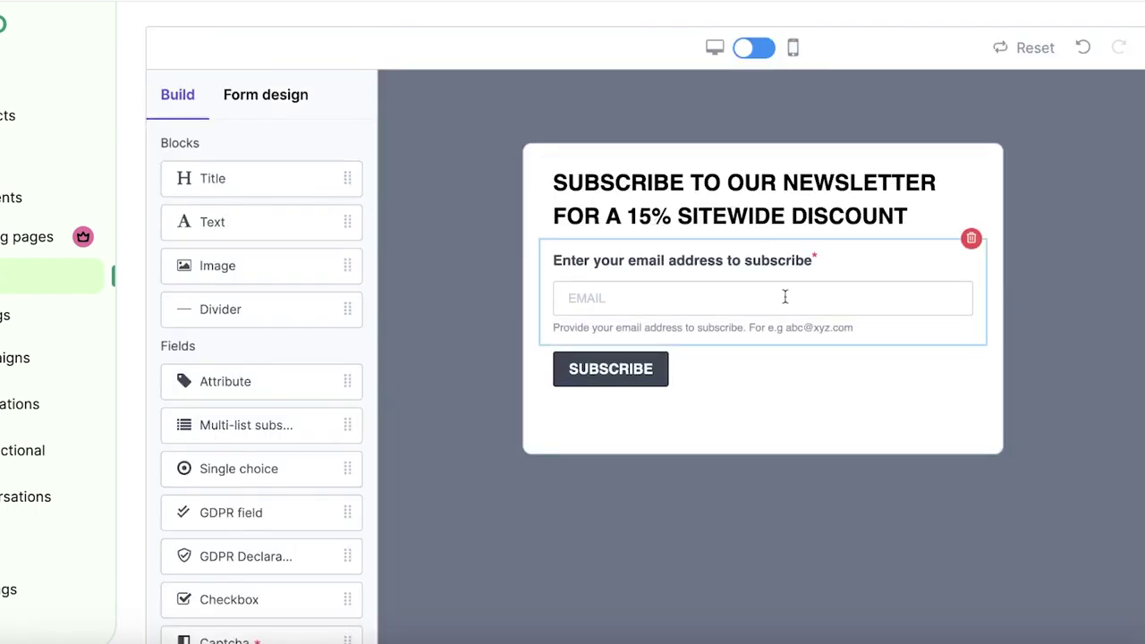
pyautogui.scroll(-5, 604, 309)
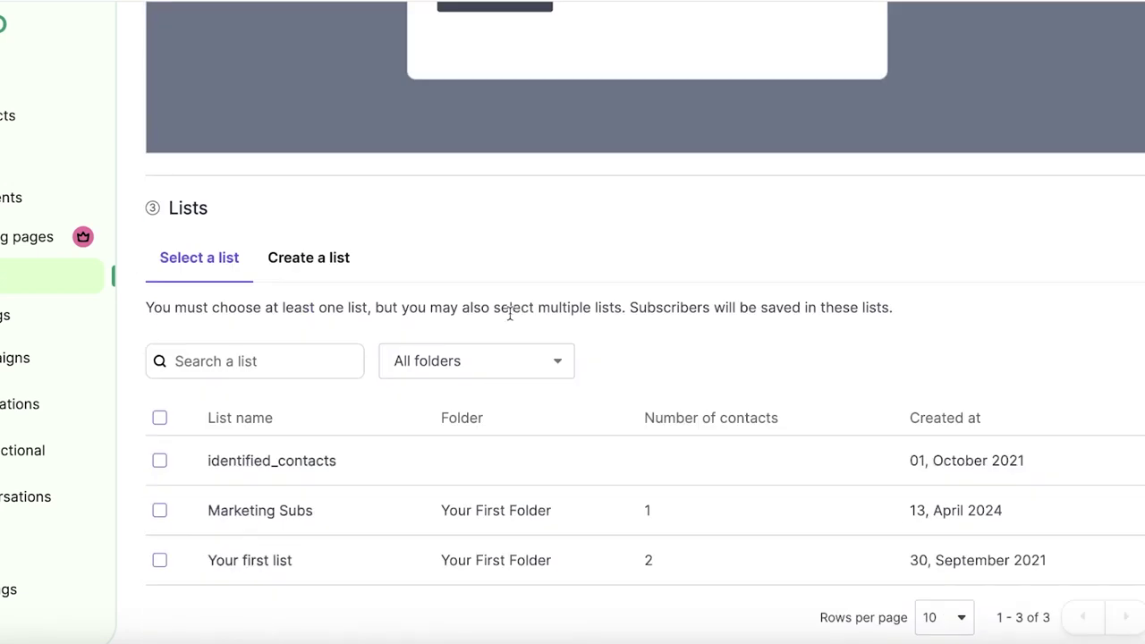
# - Store the form's subscribers in Your first list and continue to the Settings step
pyautogui.scroll(-2, 496, 318)
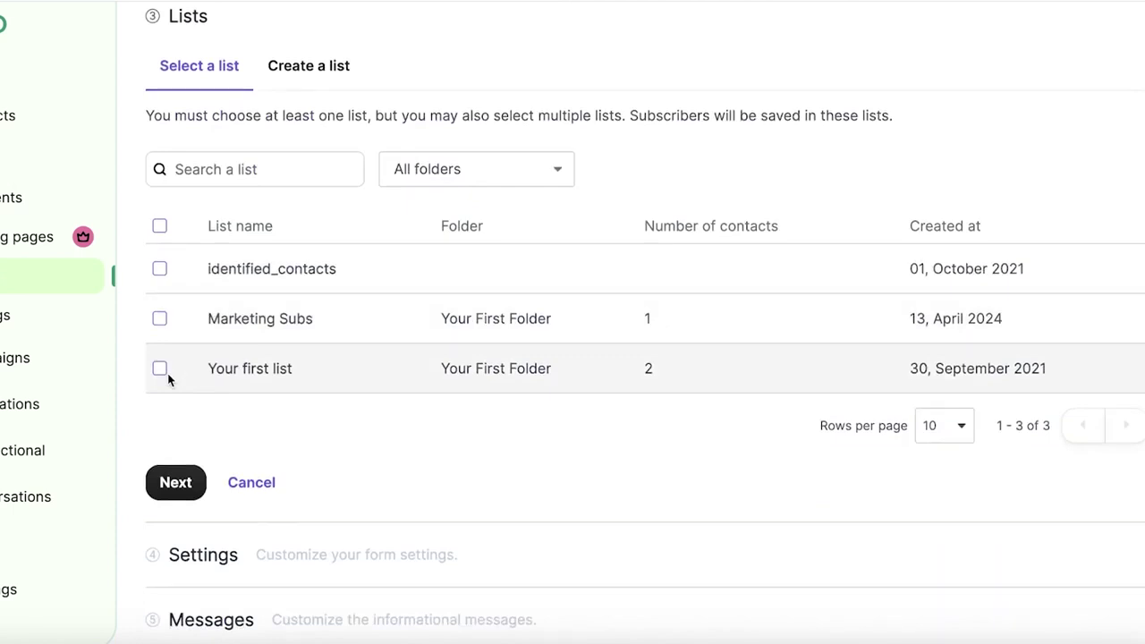
pyautogui.click(160, 370)
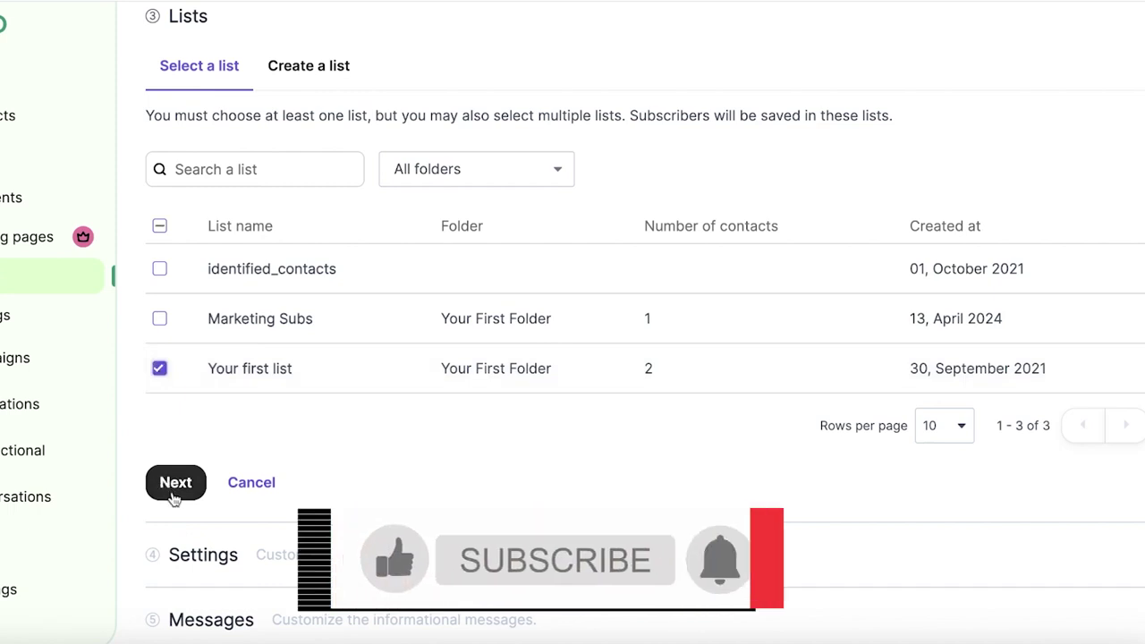
pyautogui.click(175, 495)
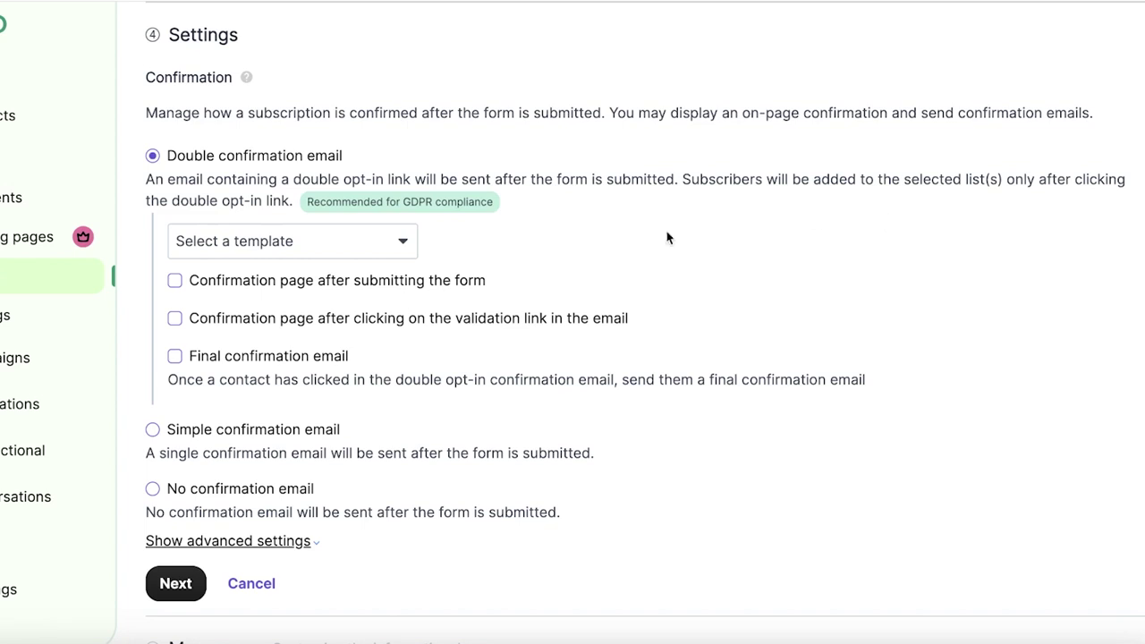
# - Use the Default Template Double opt-in email without confirmation pages, then continue to Messages
pyautogui.click(268, 241)
pyautogui.click(268, 263)
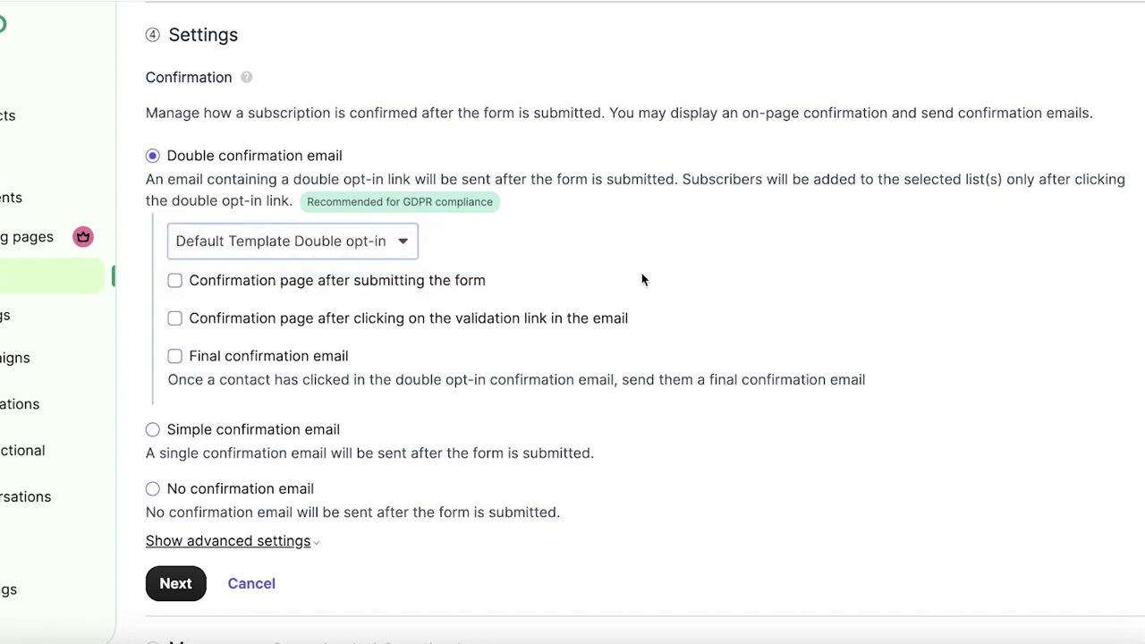
pyautogui.click(462, 282)
pyautogui.click(367, 395)
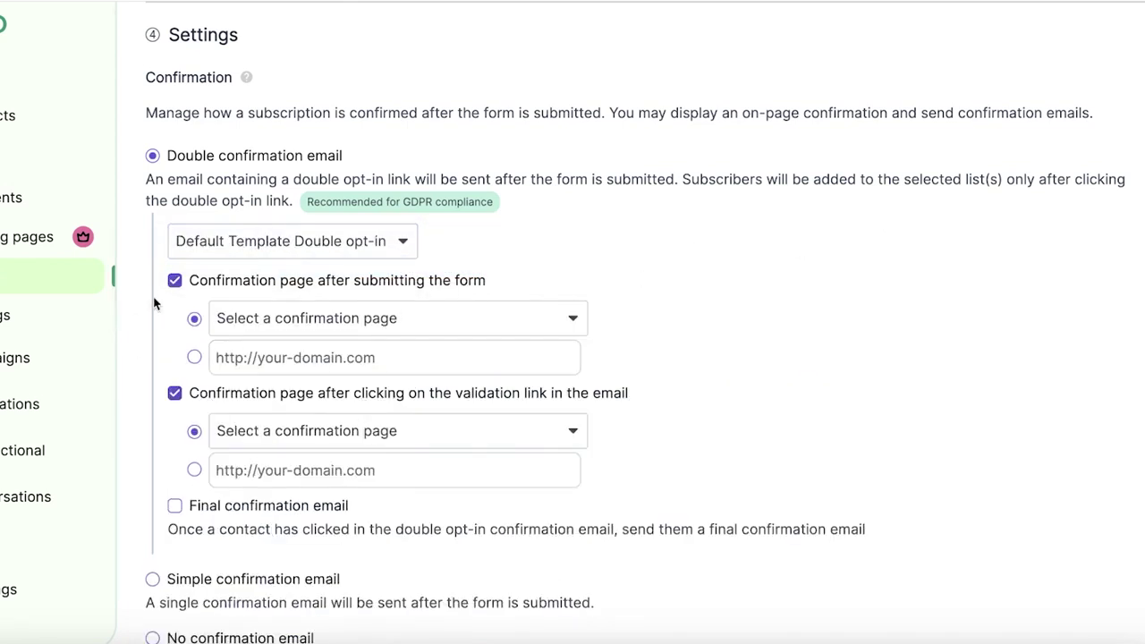
pyautogui.click(175, 280)
pyautogui.click(175, 320)
pyautogui.scroll(-1, 192, 537)
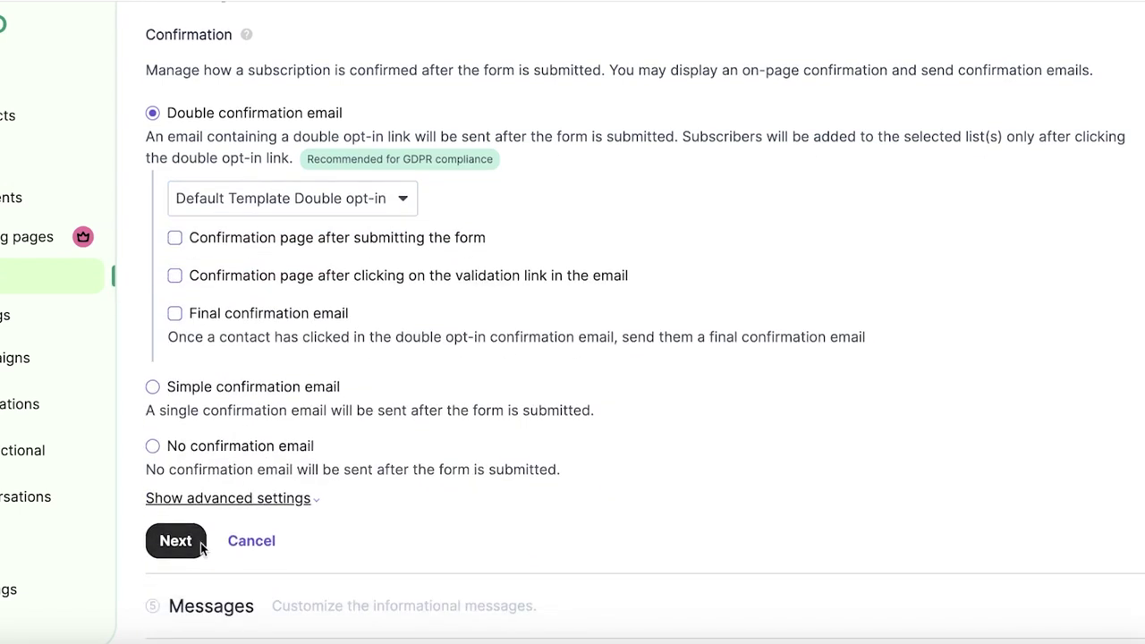
pyautogui.click(199, 546)
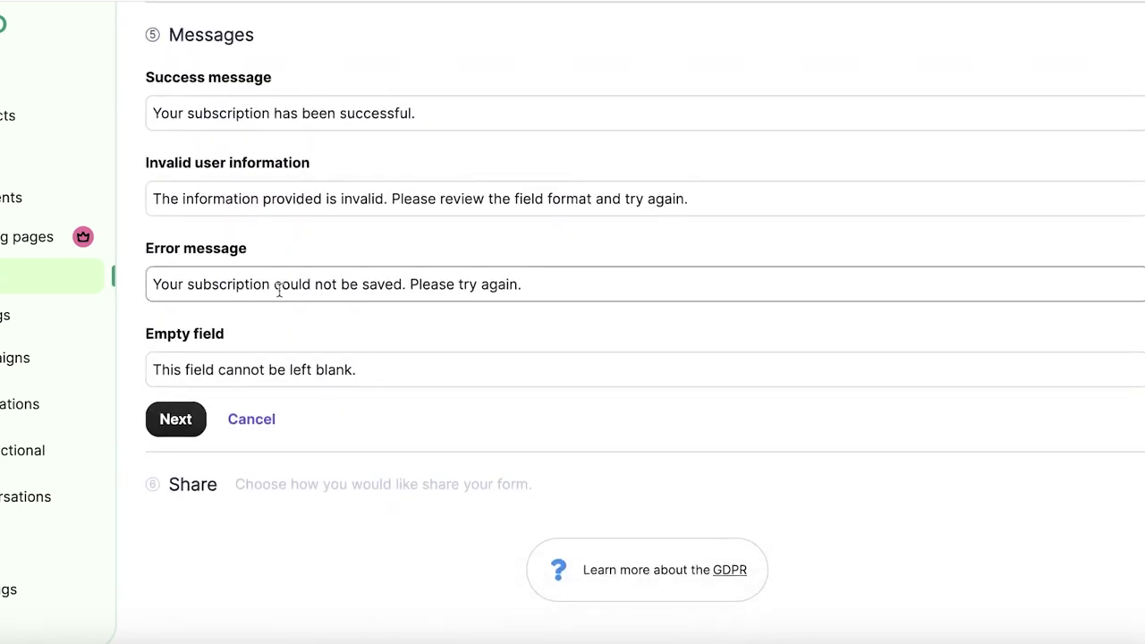
# - Accept the default messages and compare the HTML and Simple HTML embed codes
pyautogui.click(177, 418)
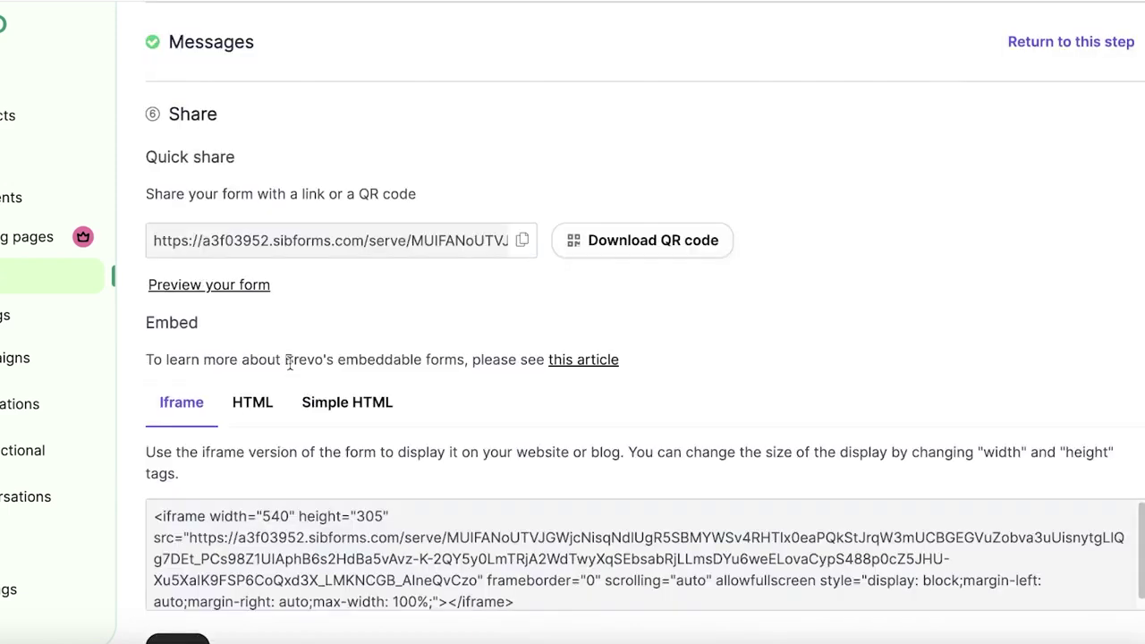
pyautogui.scroll(-3, 281, 444)
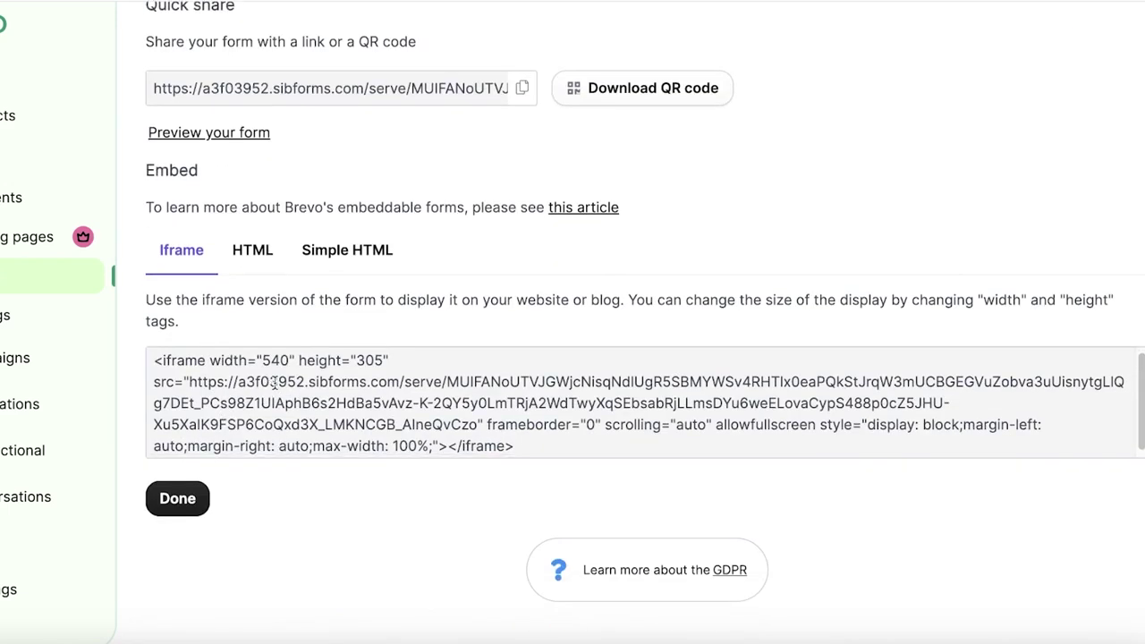
pyautogui.click(252, 253)
pyautogui.click(333, 257)
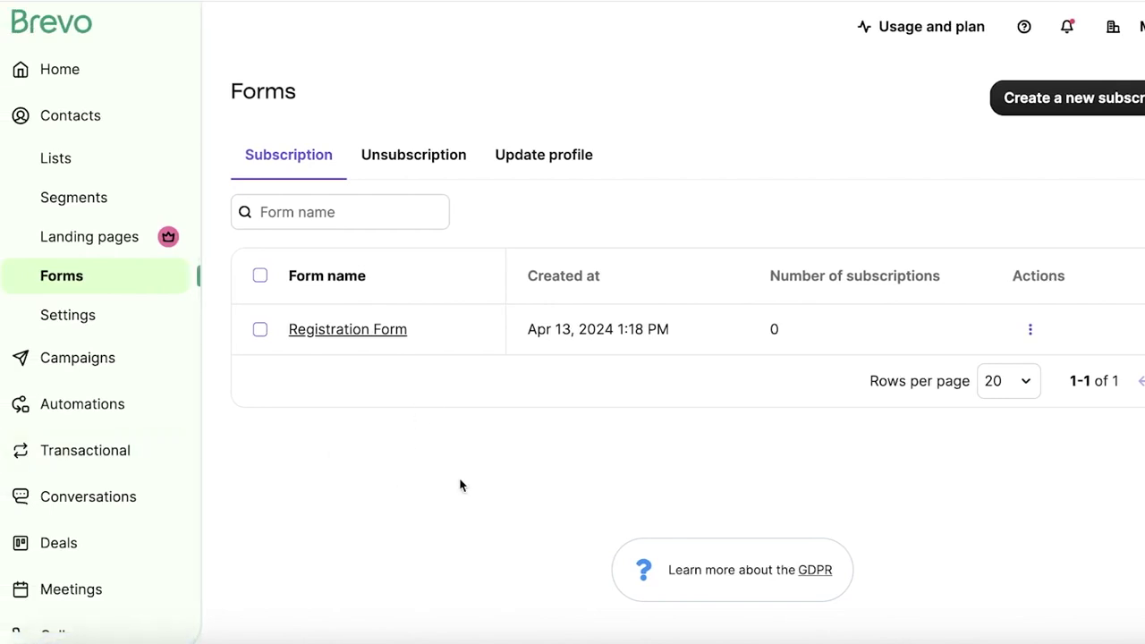
# - Visit the Campaigns dashboard, glance at Automations, and return to Campaigns
pyautogui.click(39, 360)
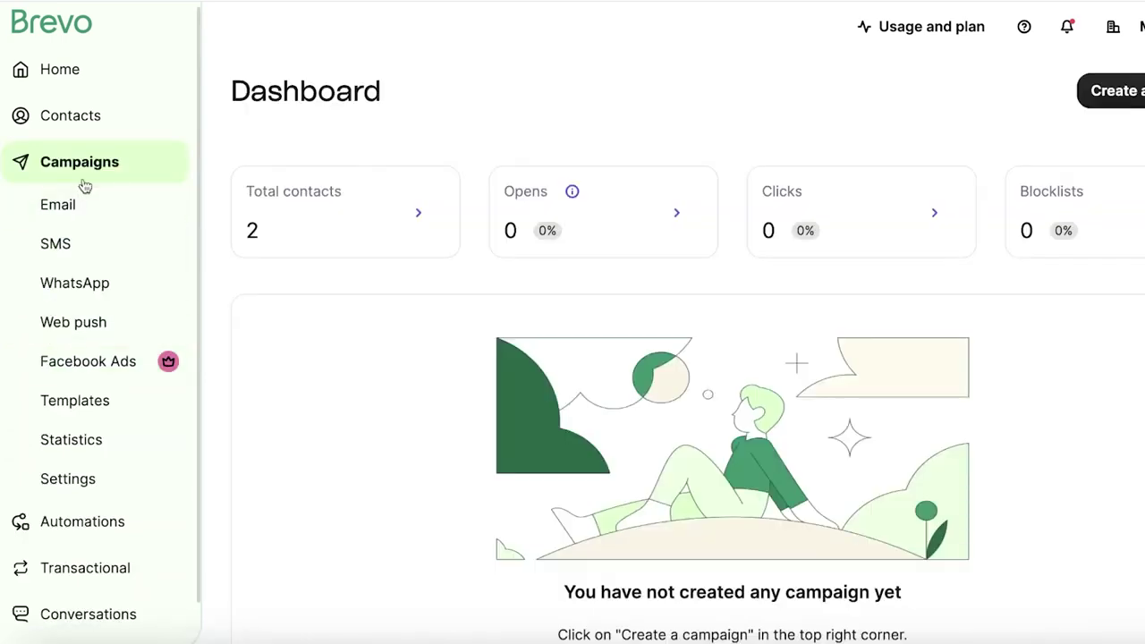
pyautogui.click(32, 526)
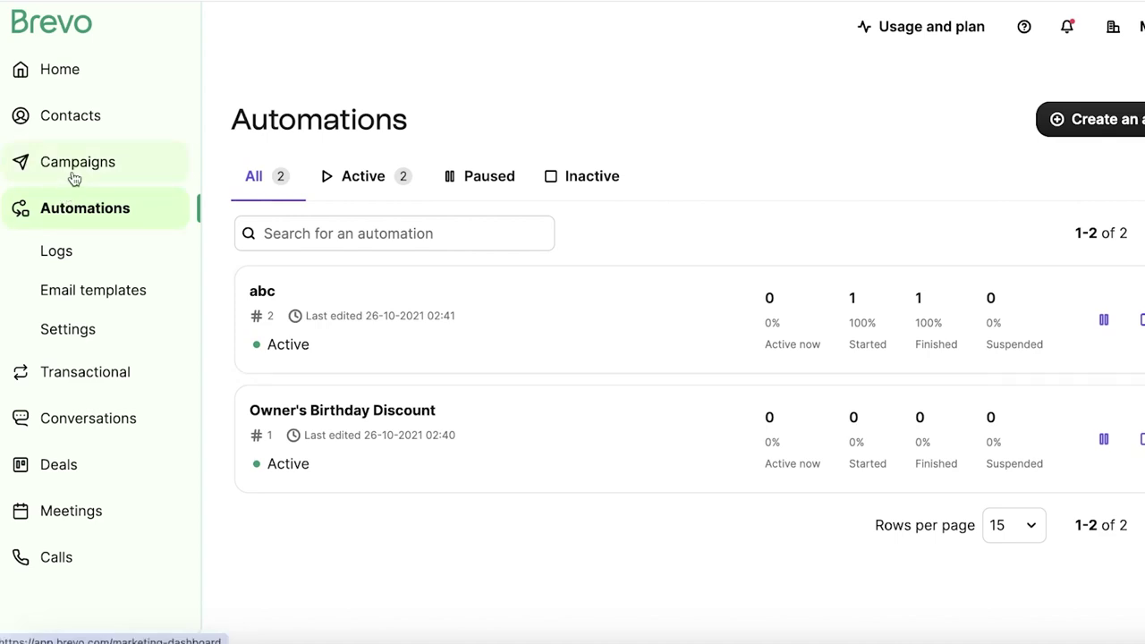
pyautogui.click(73, 179)
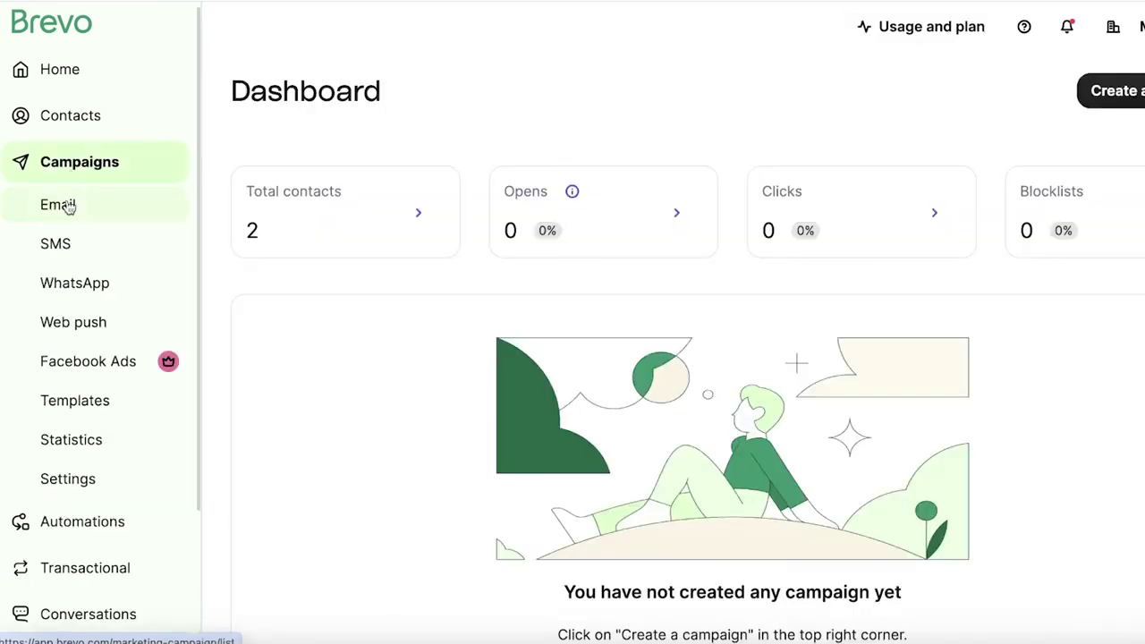
# - Start a new email campaign, keep the Regular type, and name it WELCOME
pyautogui.click(70, 206)
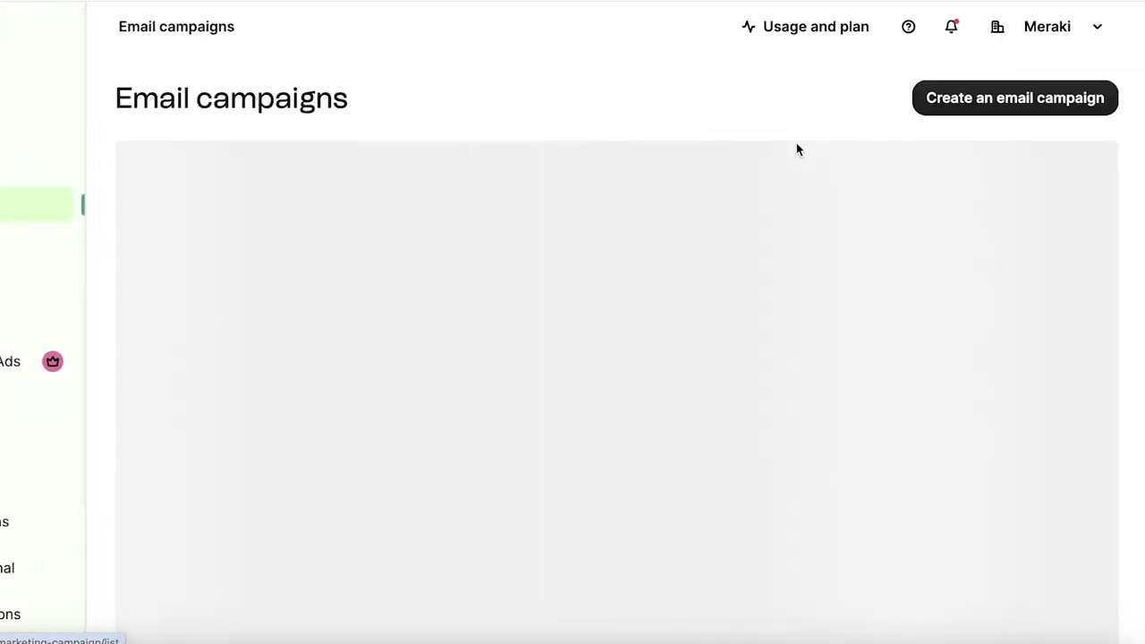
pyautogui.click(1136, 102)
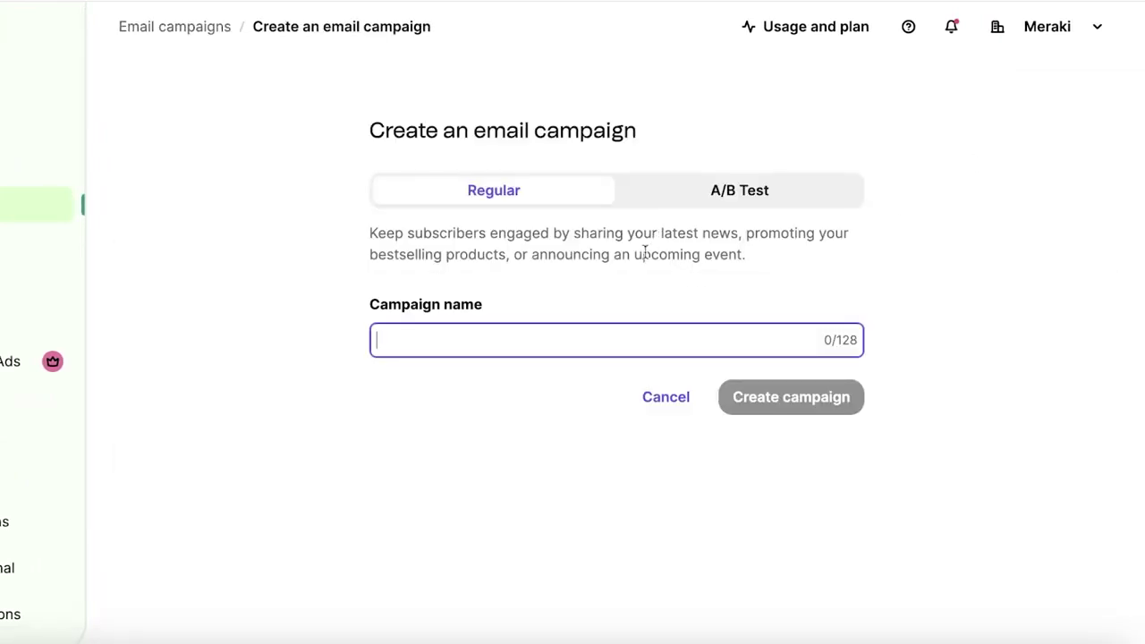
pyautogui.click(668, 203)
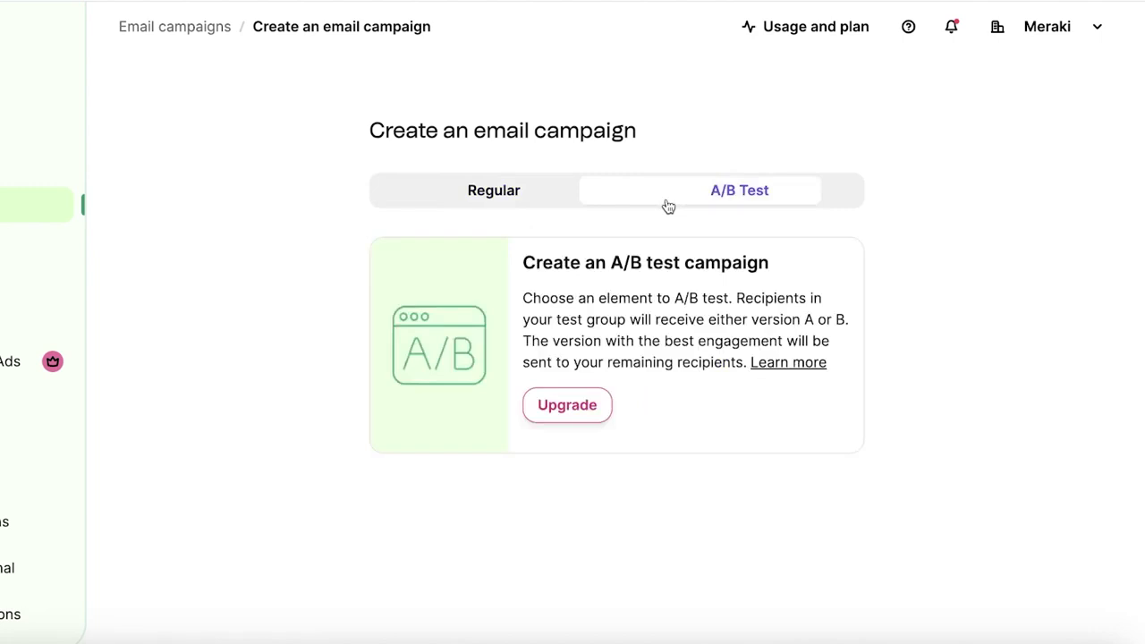
pyautogui.click(565, 206)
pyautogui.click(719, 200)
pyautogui.click(496, 205)
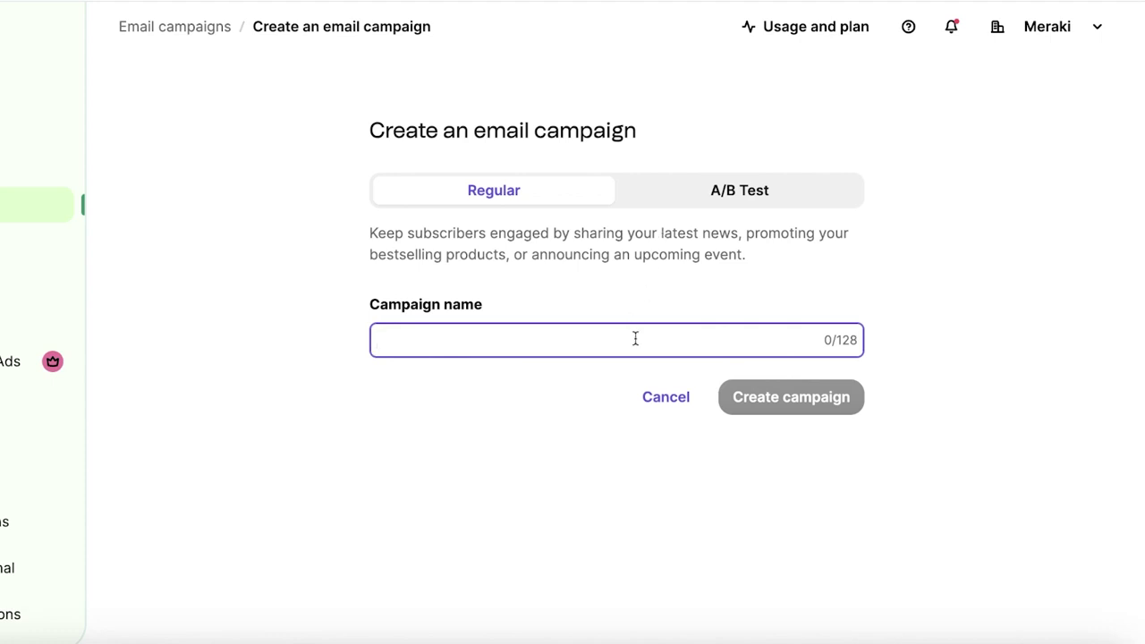
pyautogui.write('WELCOME')
pyautogui.click(816, 398)
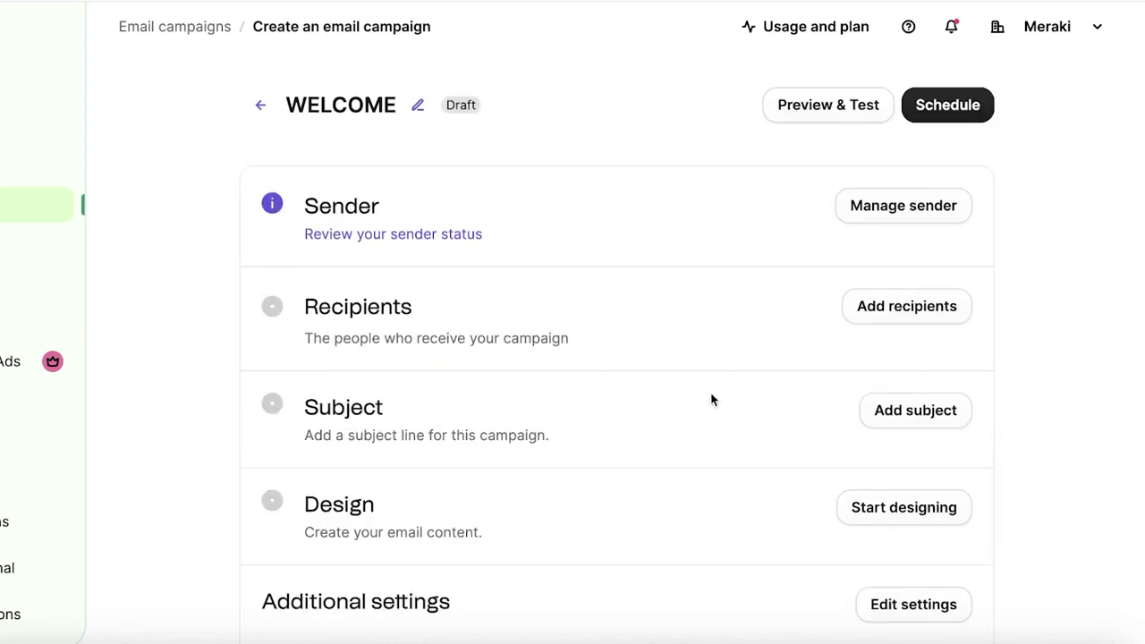
# - Change the campaign's sender name to 'Meraki Co' and save it
pyautogui.scroll(-1, 699, 389)
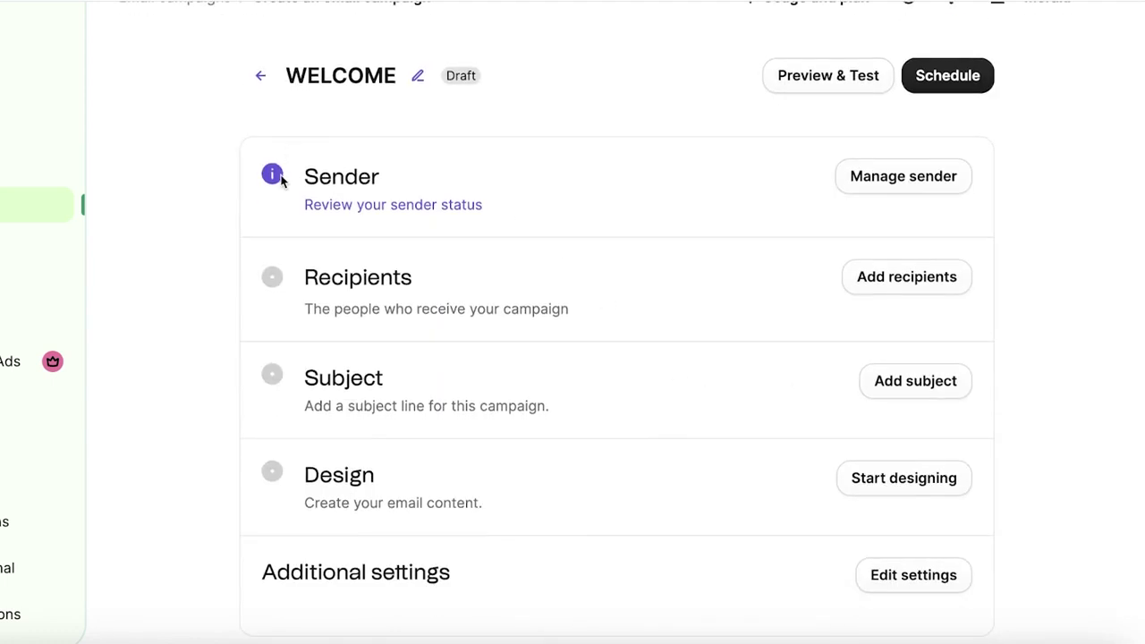
pyautogui.click(892, 176)
pyautogui.scroll(-4, 642, 255)
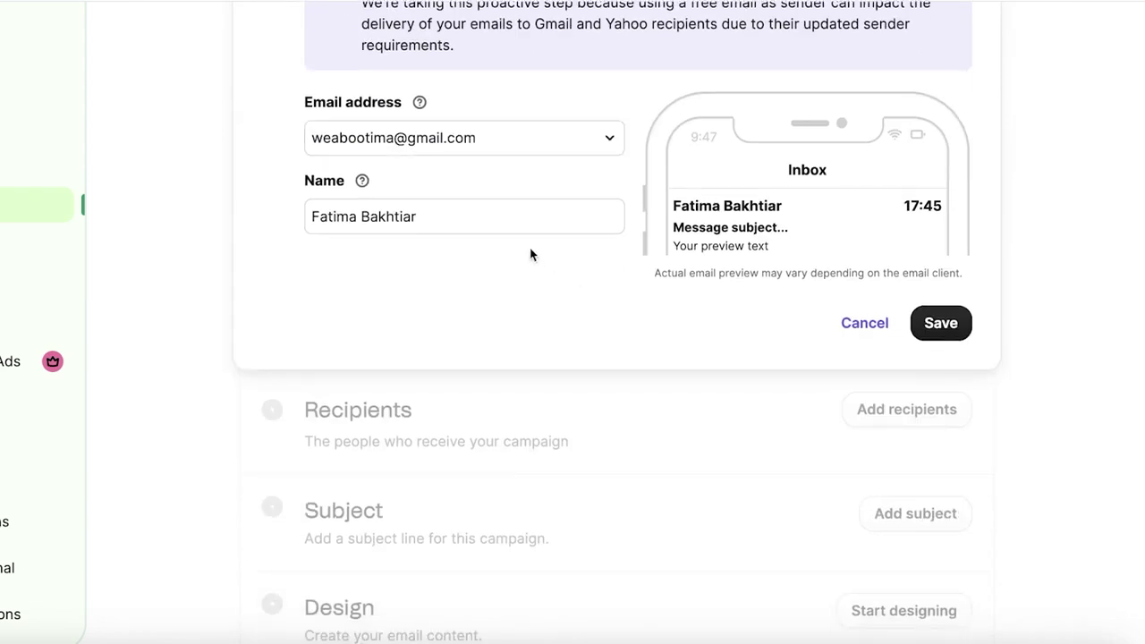
pyautogui.tripleClick(519, 223)
pyautogui.press('BackSpace')
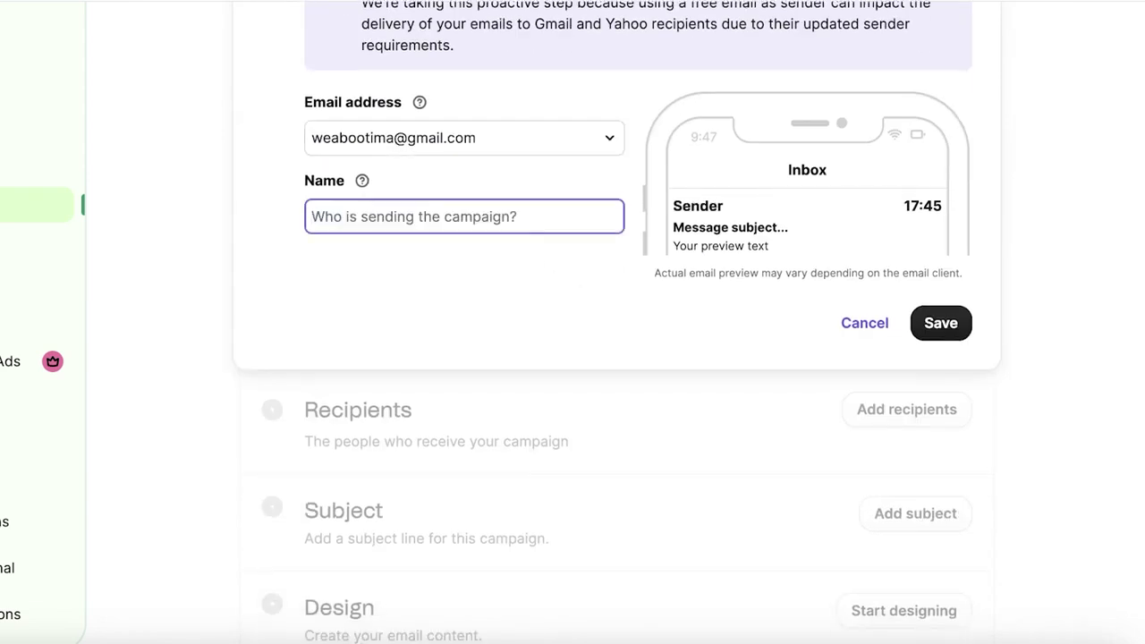
pyautogui.write('Merako C')
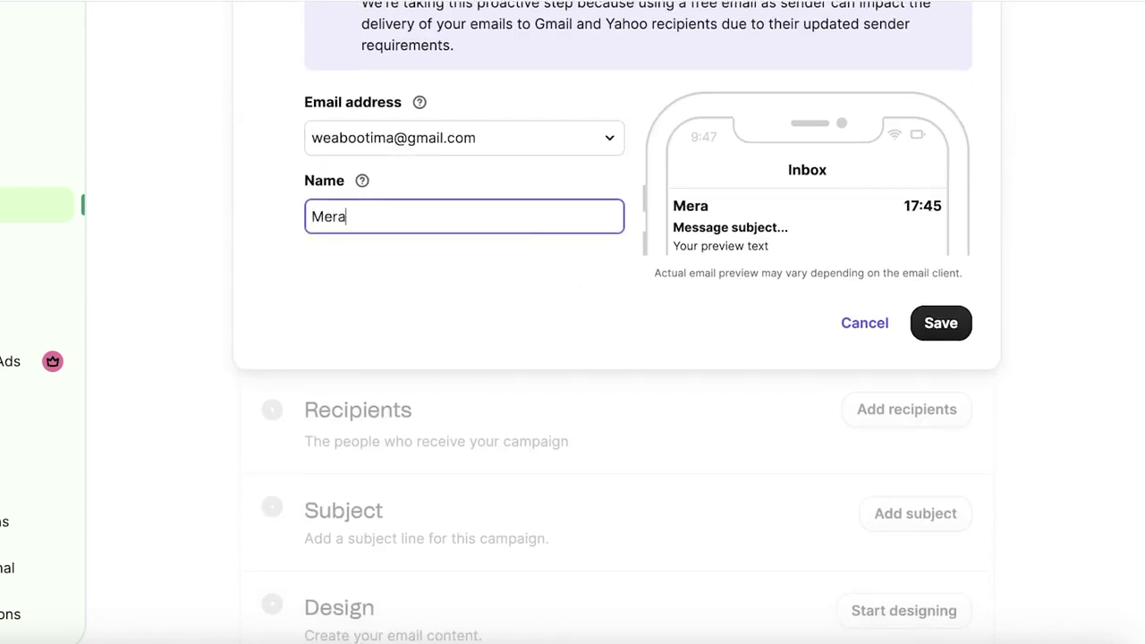
pyautogui.press('BackSpace')
pyautogui.press('BackSpace')
pyautogui.press('BackSpace')
pyautogui.write('i Co')
pyautogui.click(922, 322)
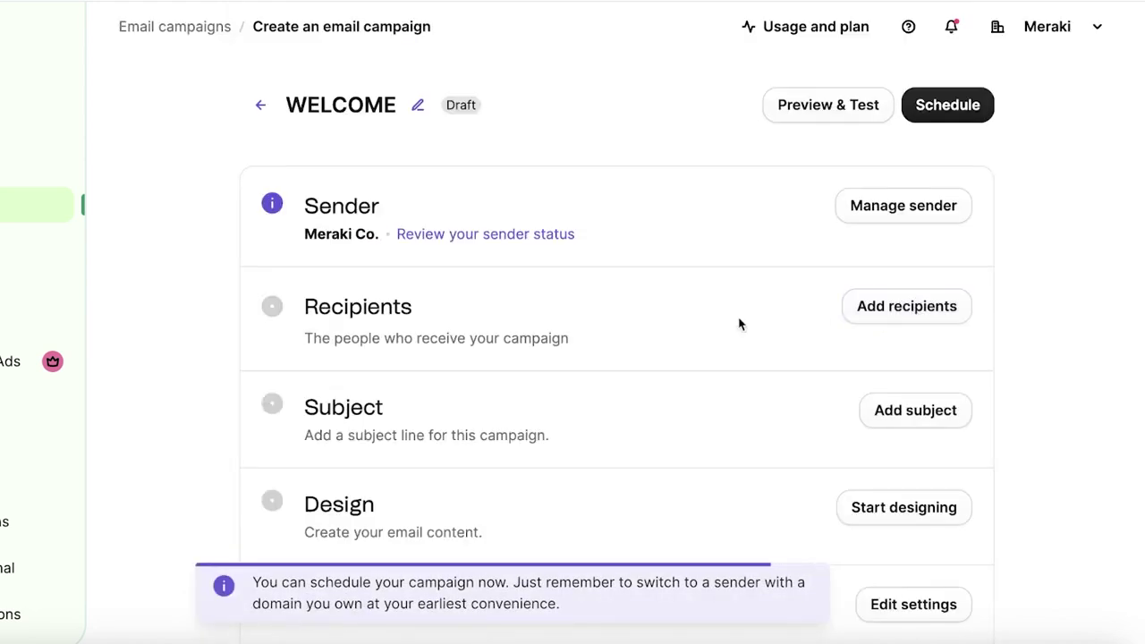
# - Add both lists from Your First Folder as the campaign's recipients and save
pyautogui.click(913, 314)
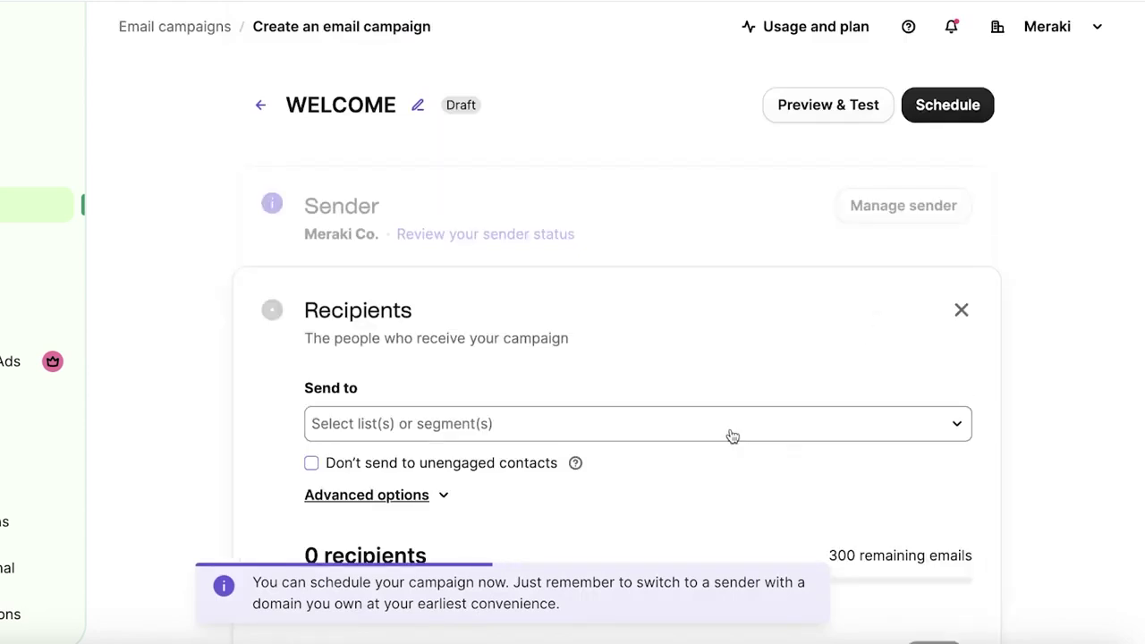
pyautogui.click(650, 426)
pyautogui.click(452, 373)
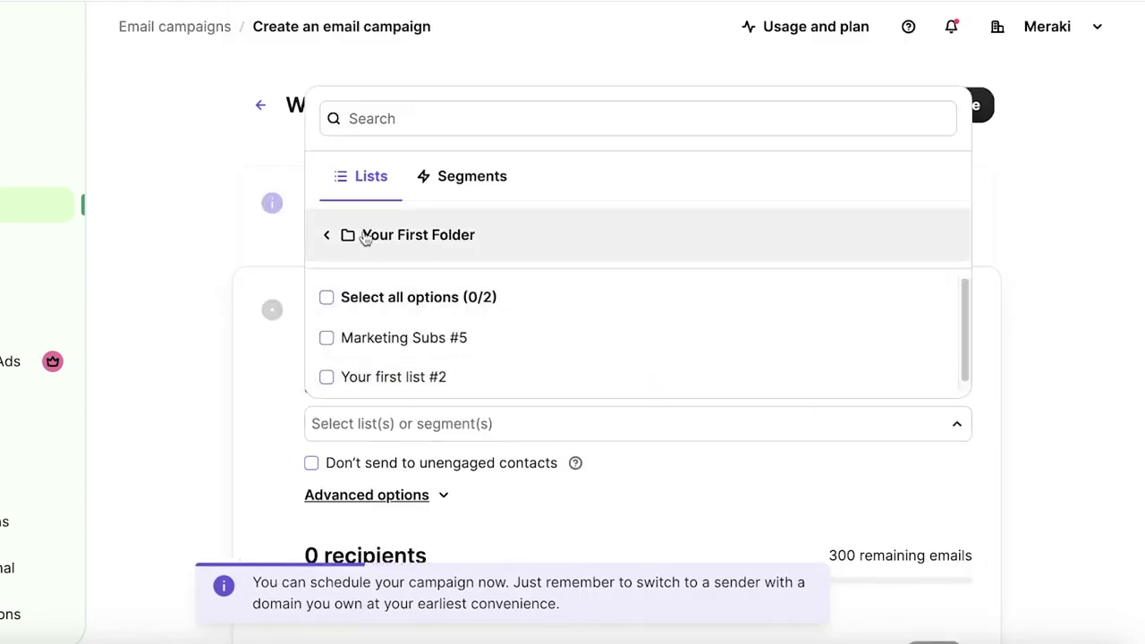
pyautogui.click(327, 297)
pyautogui.click(1063, 338)
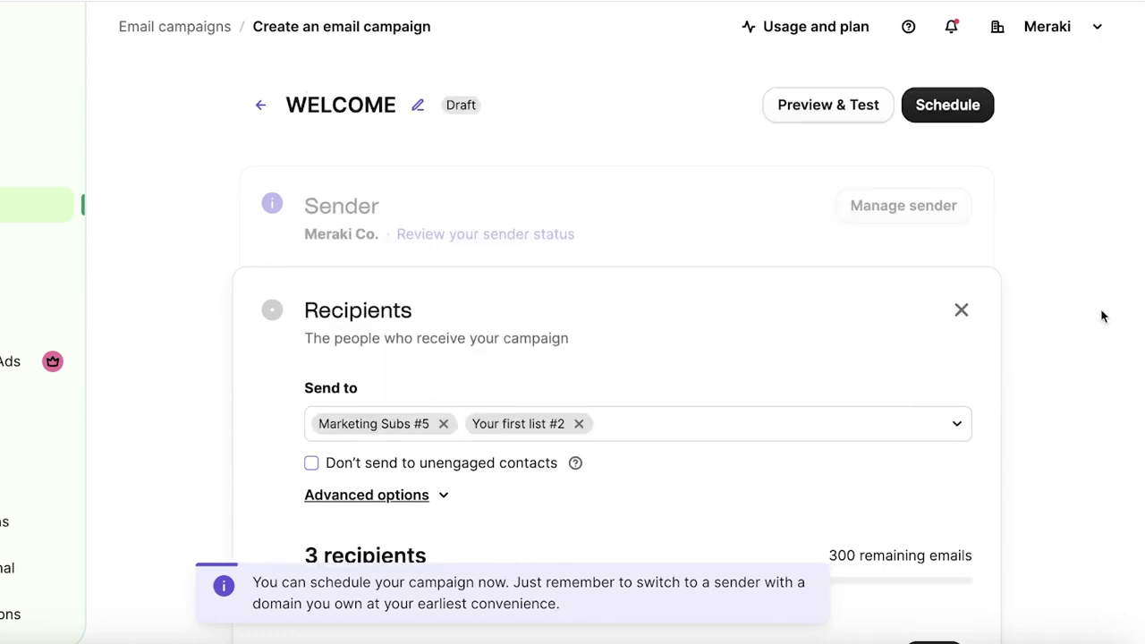
pyautogui.scroll(-2, 1065, 331)
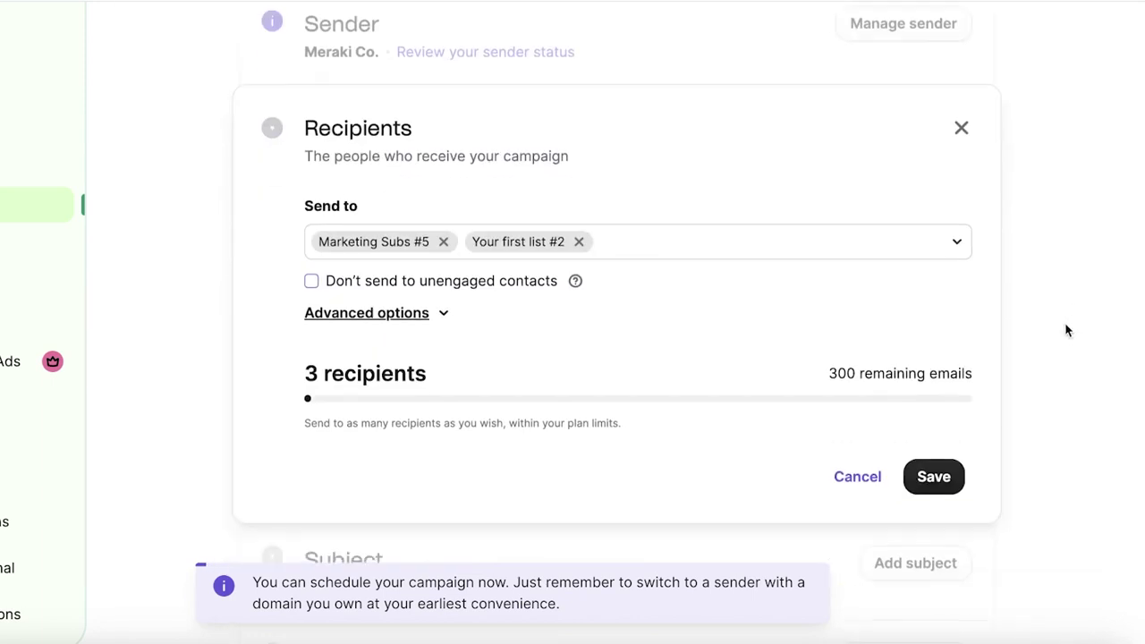
pyautogui.click(941, 474)
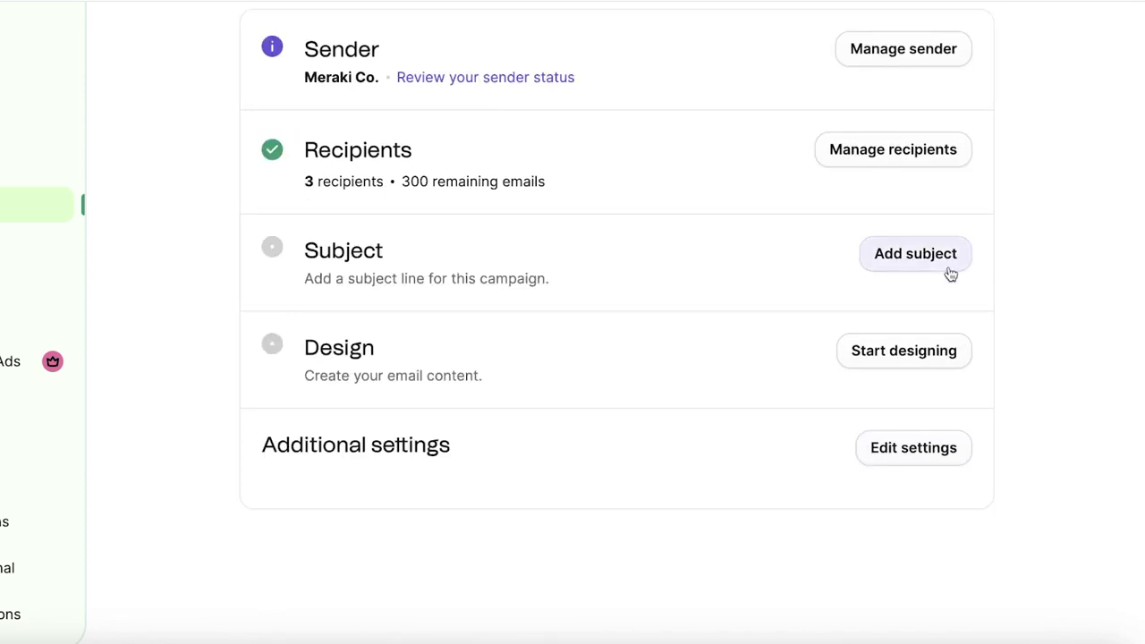
# - Replace the draft subject 'Welcome to Meraki Co' with the first AI power-words suggestion
pyautogui.click(950, 273)
pyautogui.click(516, 358)
pyautogui.scroll(-2, 517, 359)
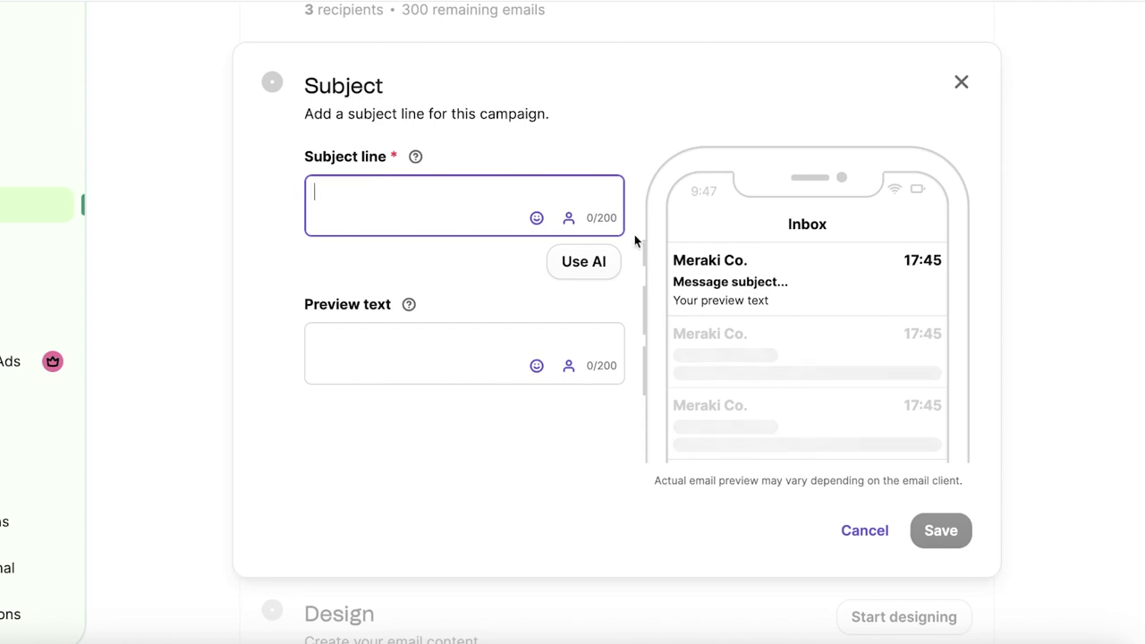
pyautogui.write('Welcome to ')
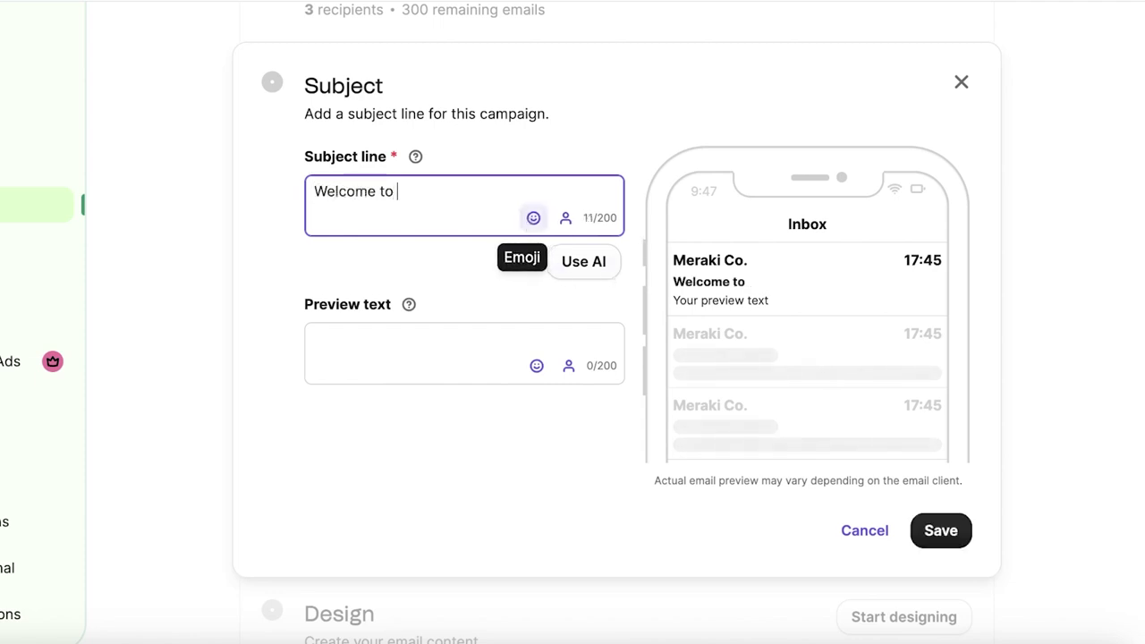
pyautogui.write('Meraki C')
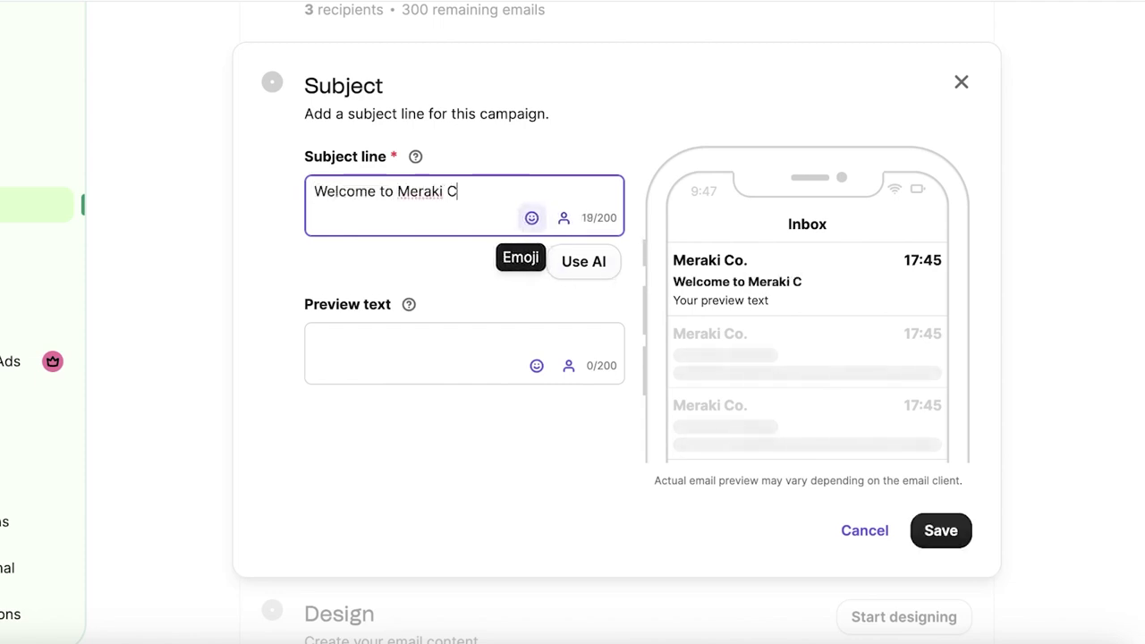
pyautogui.write('o')
pyautogui.click(586, 264)
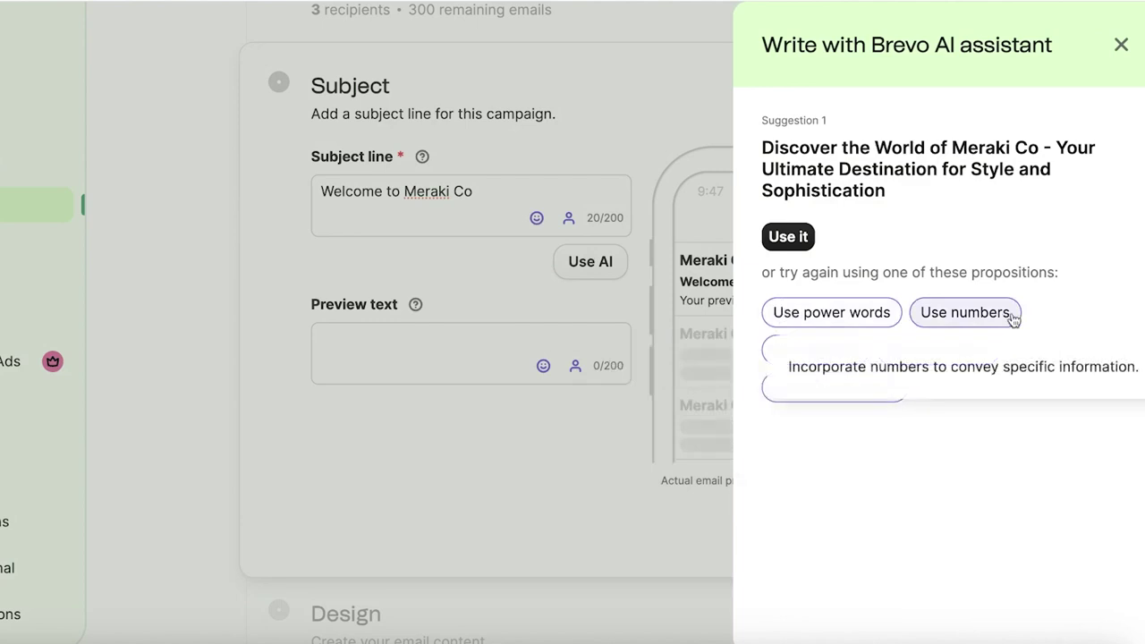
pyautogui.click(792, 314)
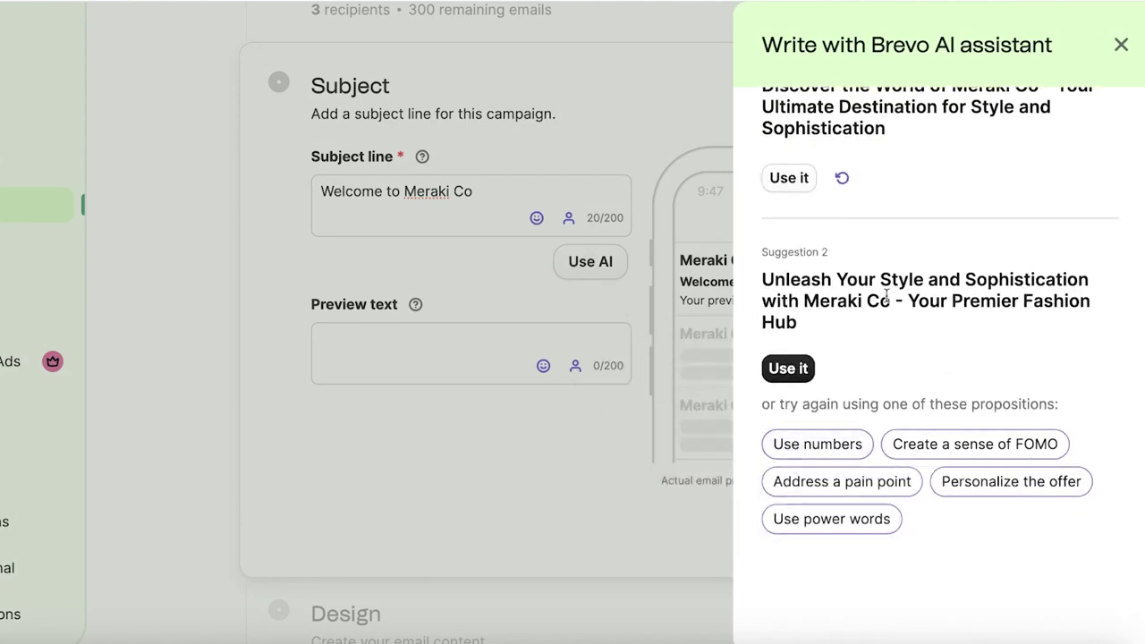
pyautogui.scroll(1, 886, 295)
pyautogui.tripleClick(838, 166)
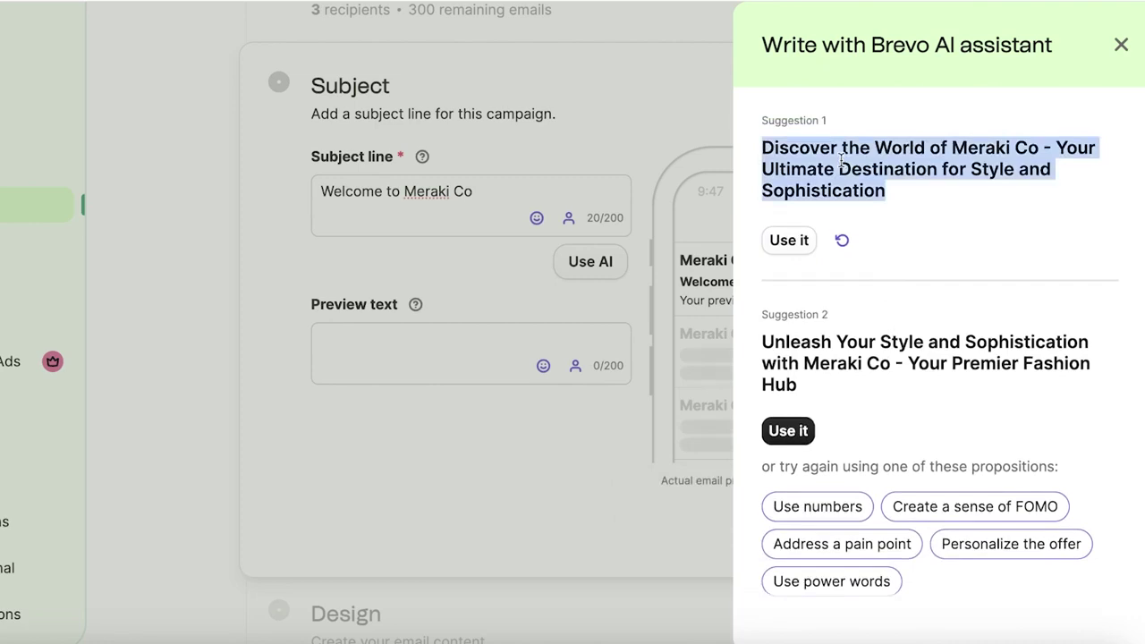
pyautogui.click(789, 239)
# - Add the preview text 'A special discount awaits you' and save the subject
pyautogui.click(408, 392)
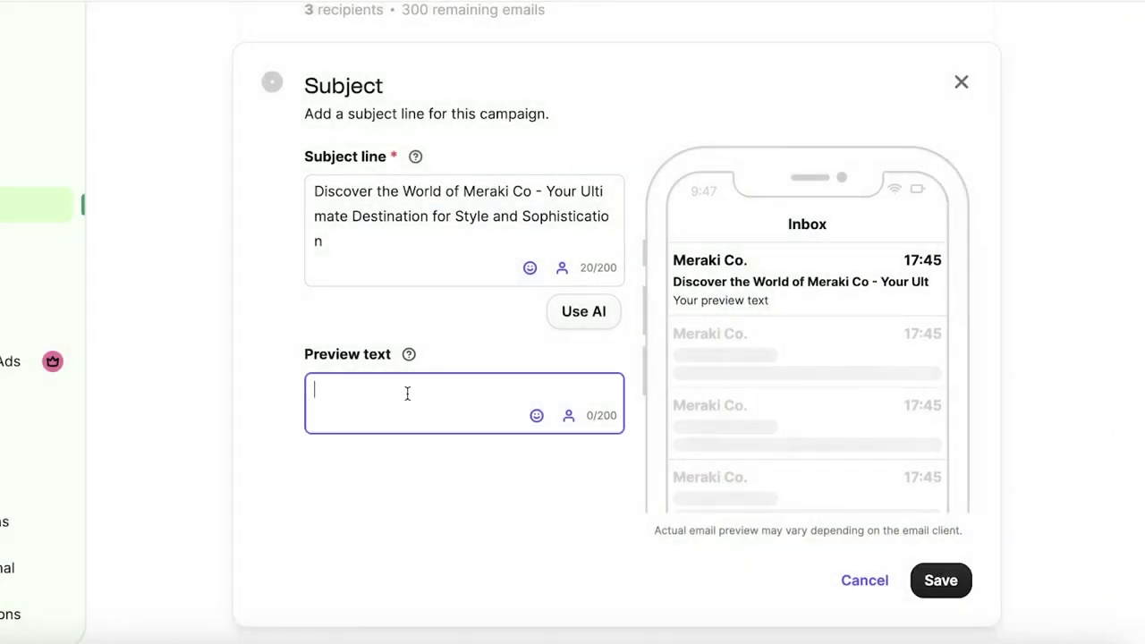
pyautogui.write('A specia')
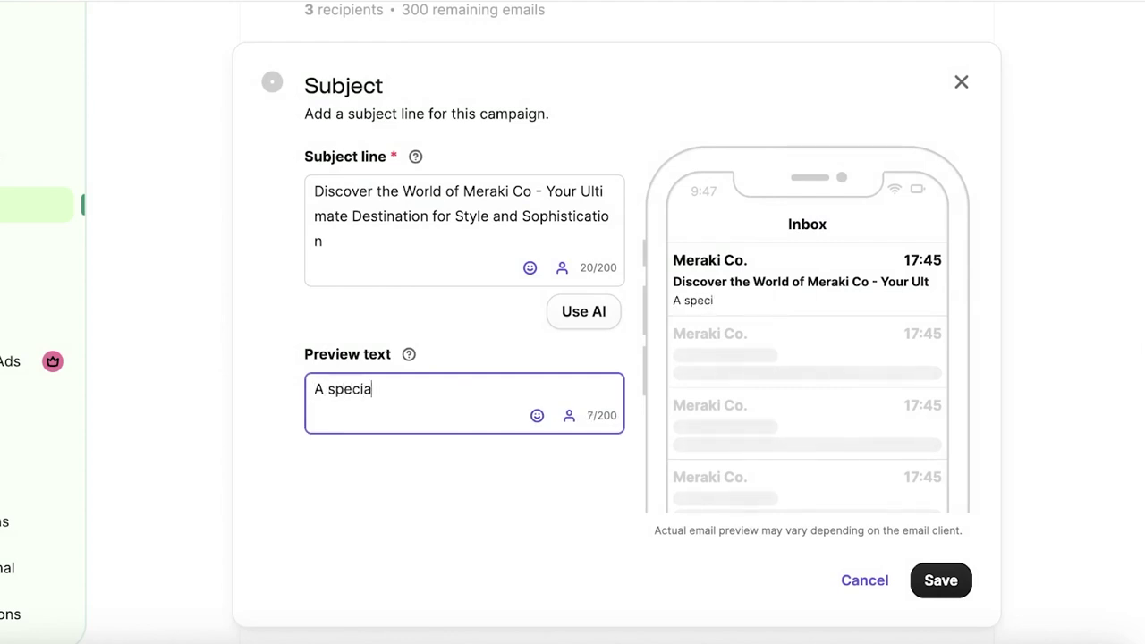
pyautogui.write('l disxcount awaits you')
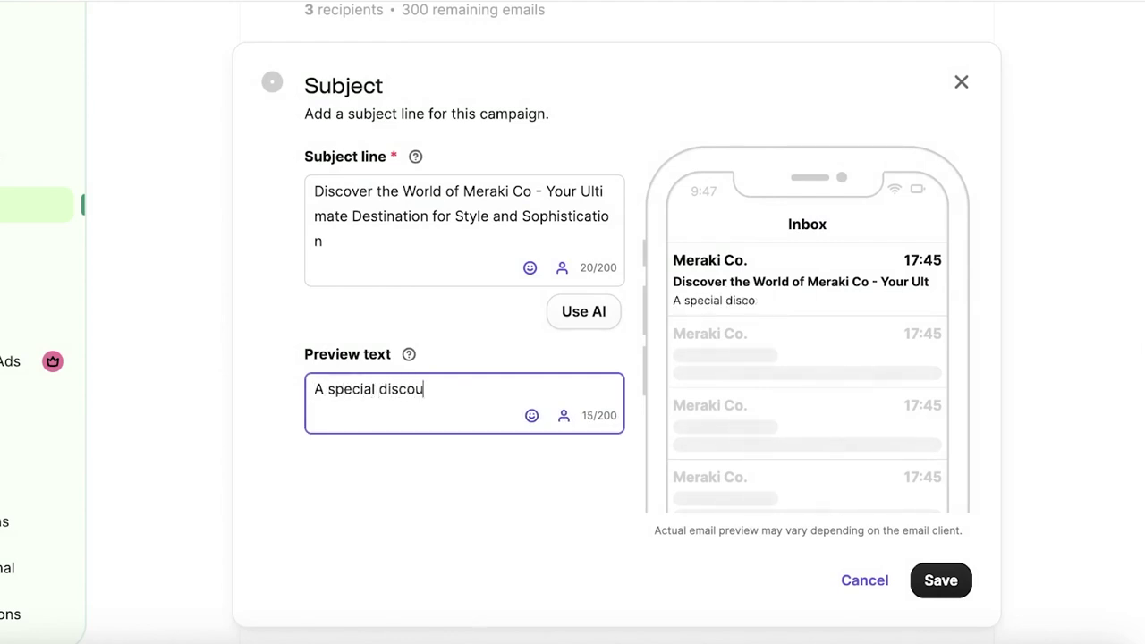
pyautogui.click(944, 579)
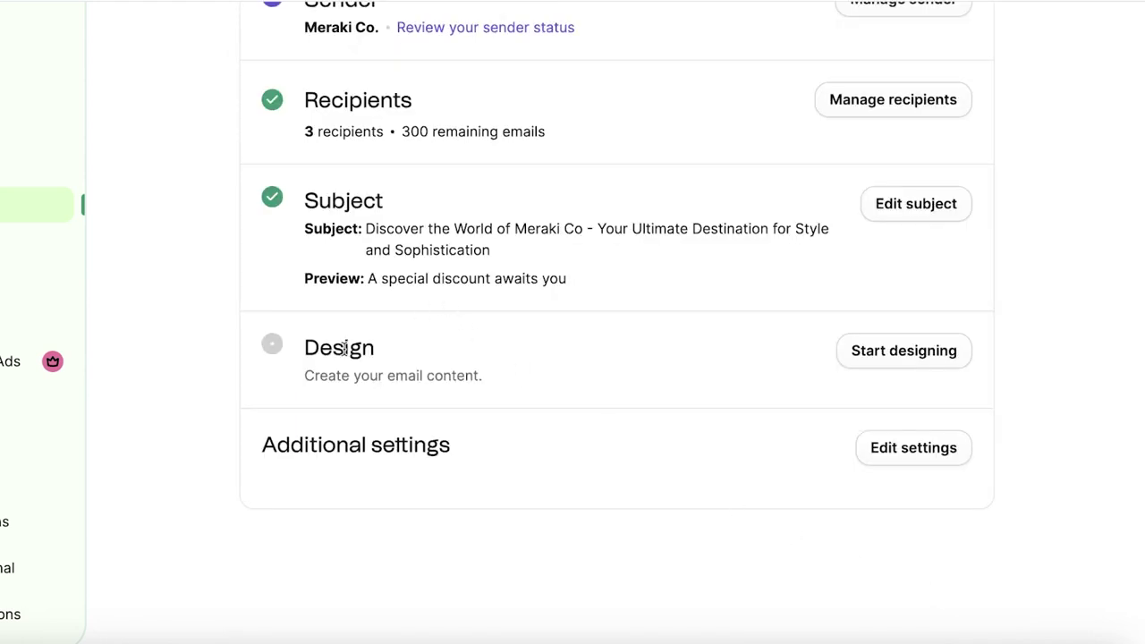
# - Start designing and browse the Template Gallery, My templates and Campaigns template tabs
pyautogui.click(889, 358)
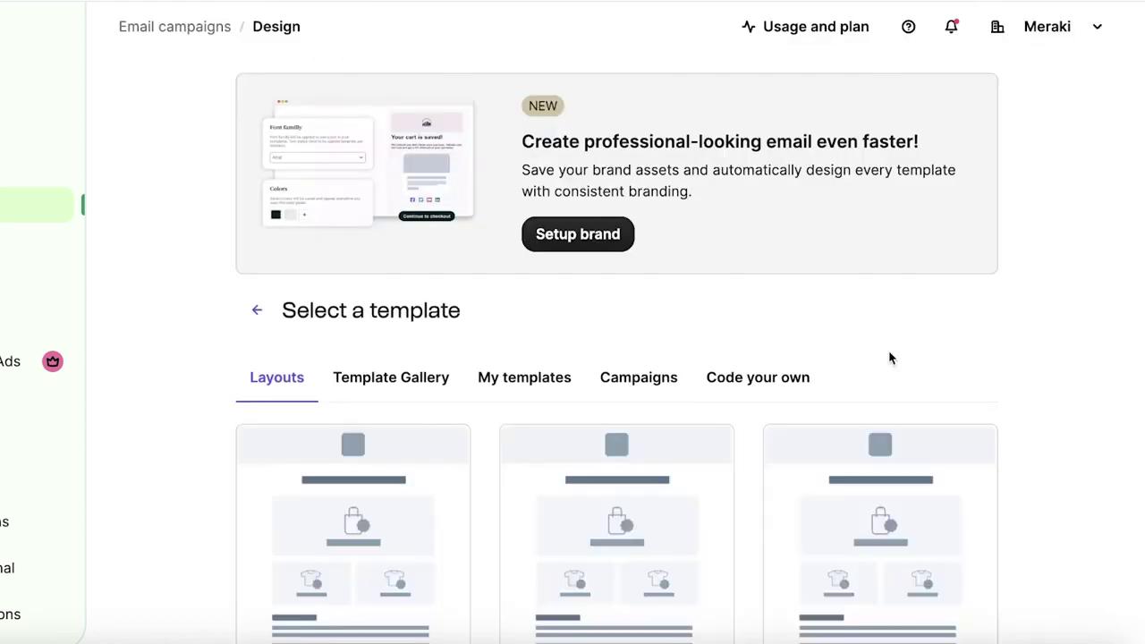
pyautogui.scroll(-2, 889, 358)
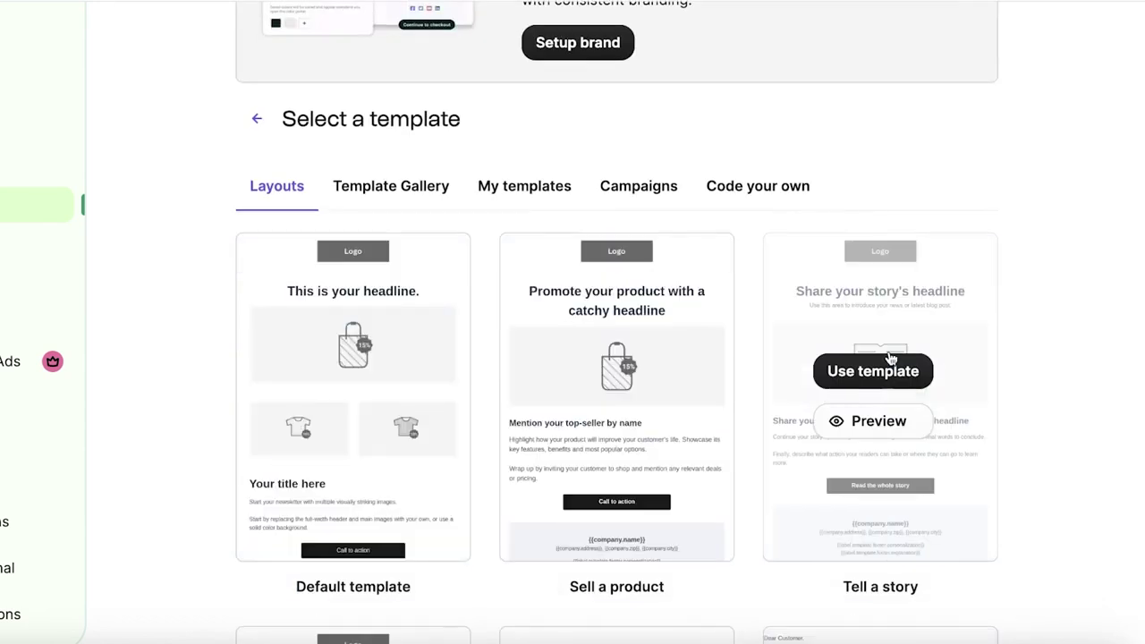
pyautogui.click(386, 177)
pyautogui.scroll(-10, 394, 223)
pyautogui.scroll(10, 401, 249)
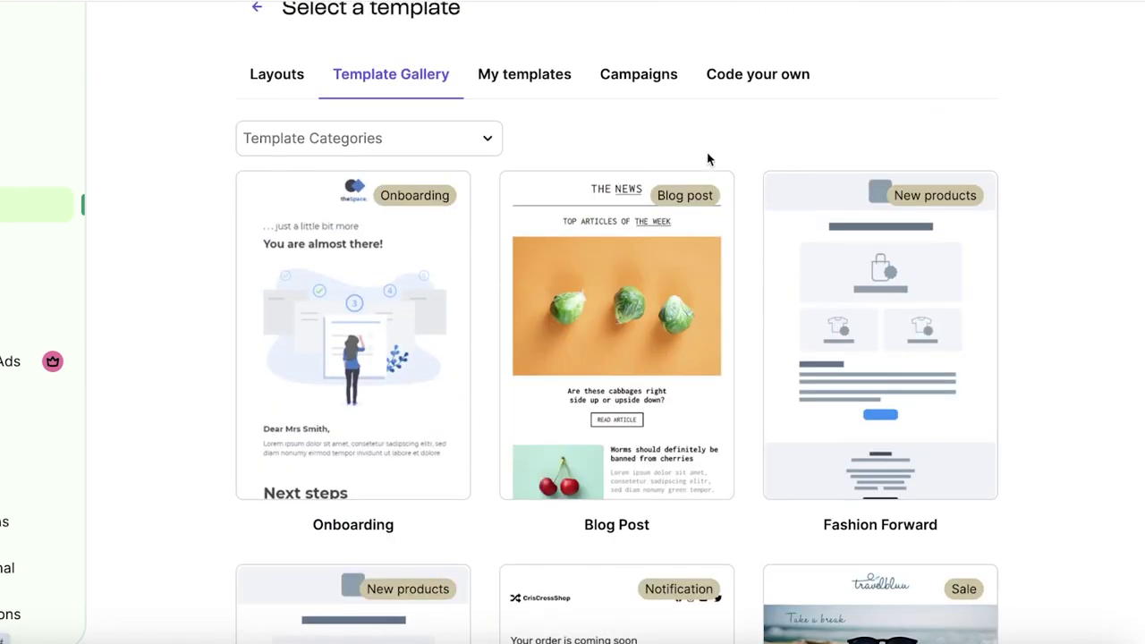
pyautogui.click(537, 75)
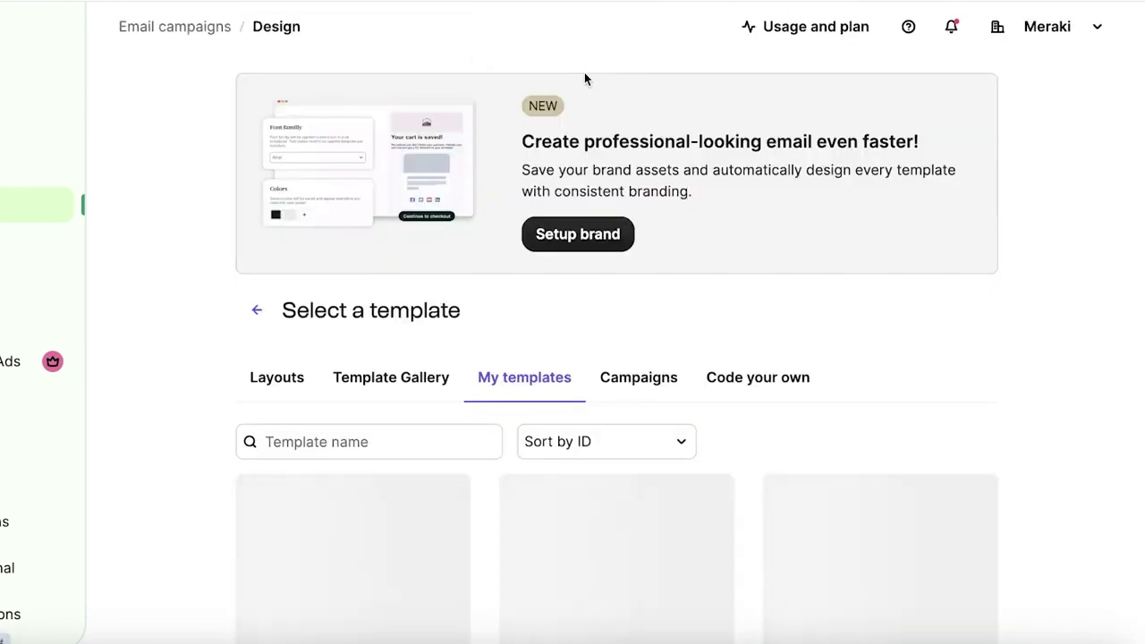
pyautogui.click(680, 384)
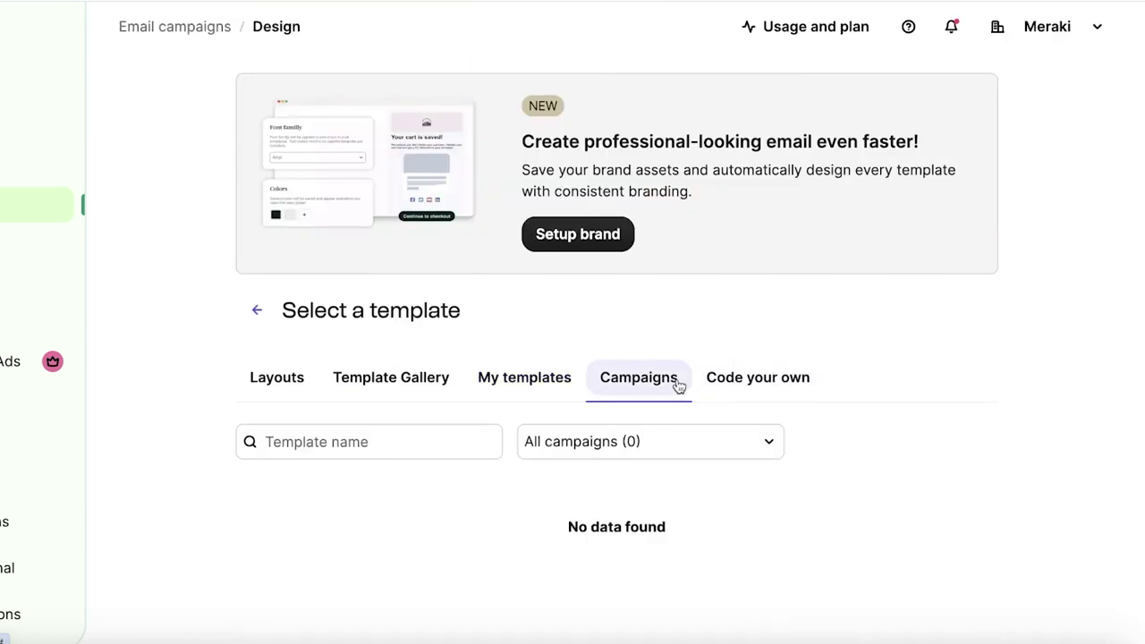
# - Go back to Layouts and use the Default template for the WELCOME email
pyautogui.click(282, 380)
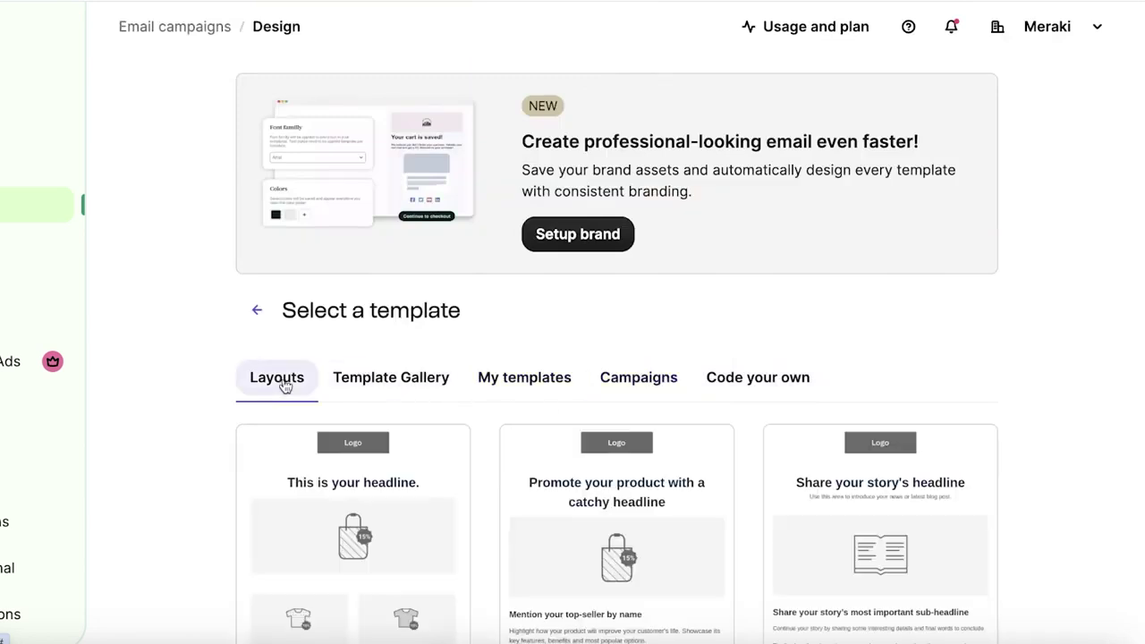
pyautogui.scroll(-4, 184, 350)
pyautogui.scroll(5, 183, 351)
pyautogui.scroll(-5, 183, 351)
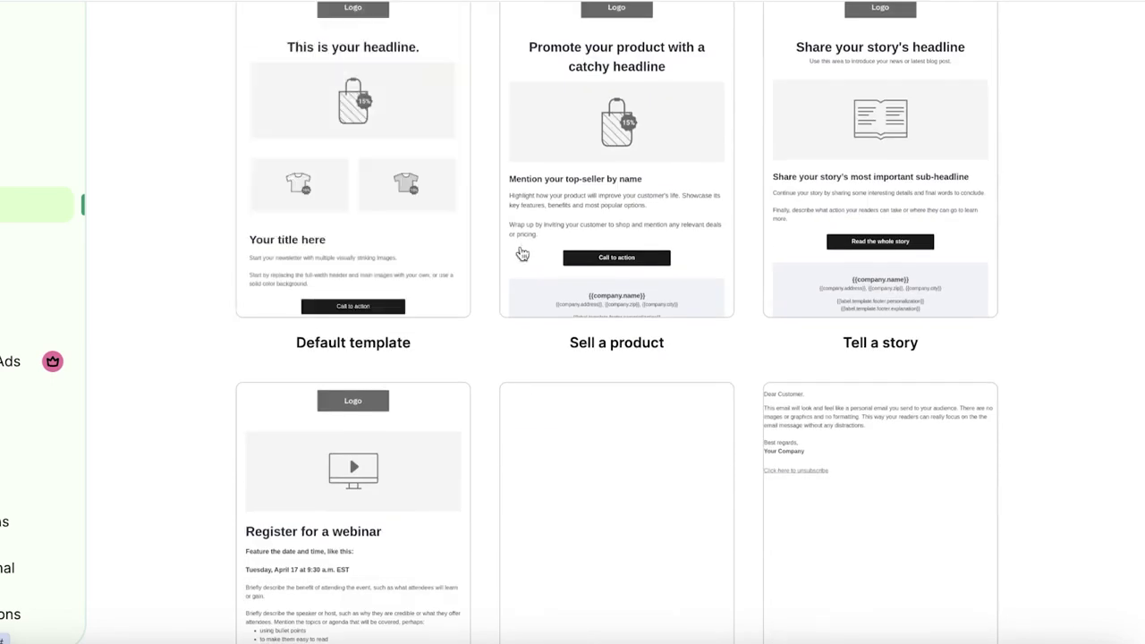
pyautogui.moveTo(371, 230)
pyautogui.click(358, 161)
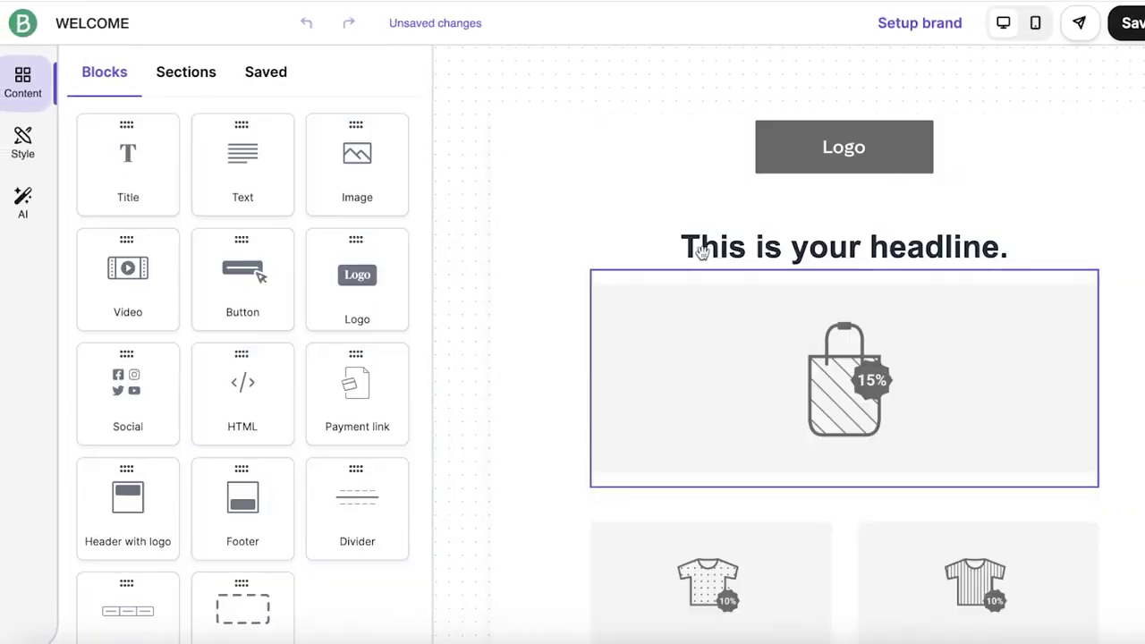
# - Delete the logo block and replace the headline text with 'Meraki Co.'
pyautogui.click(802, 145)
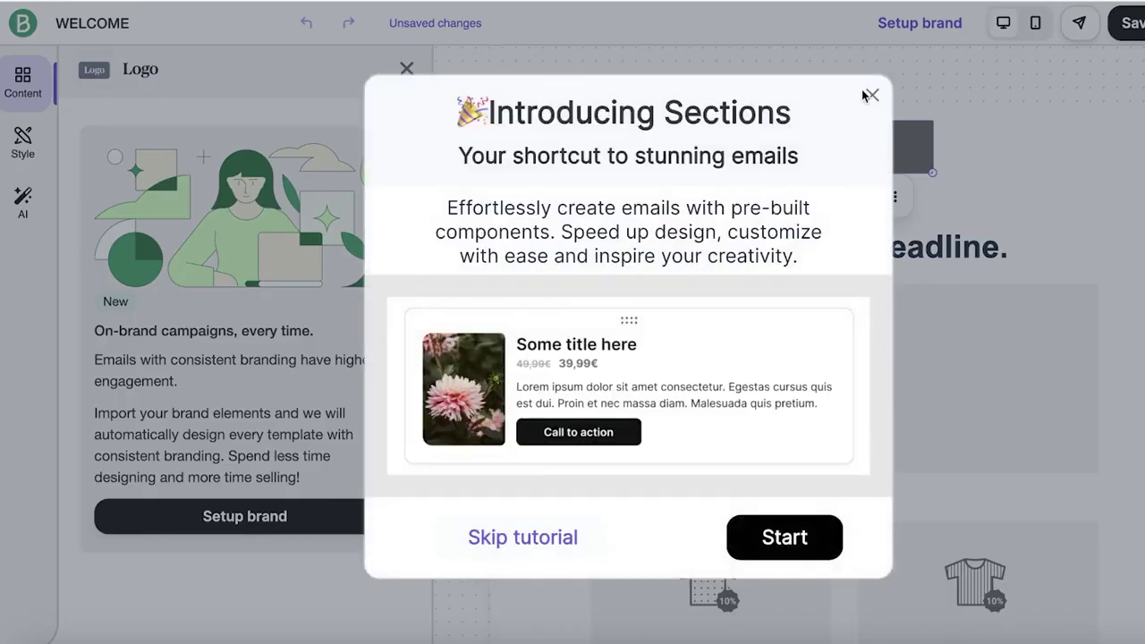
pyautogui.click(870, 95)
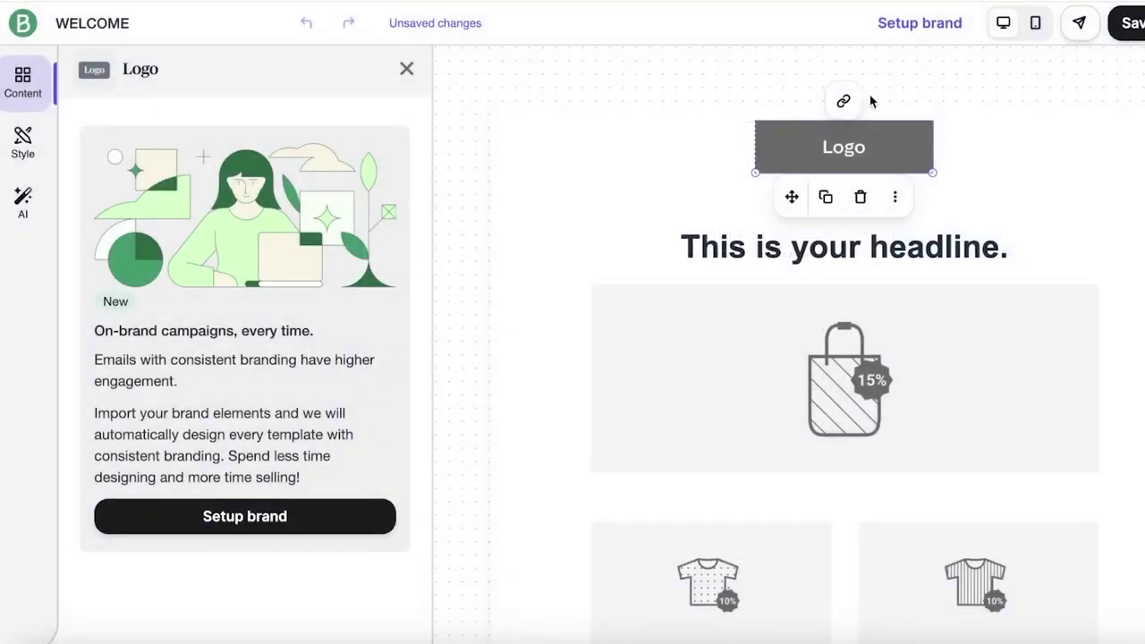
pyautogui.click(859, 197)
pyautogui.tripleClick(840, 159)
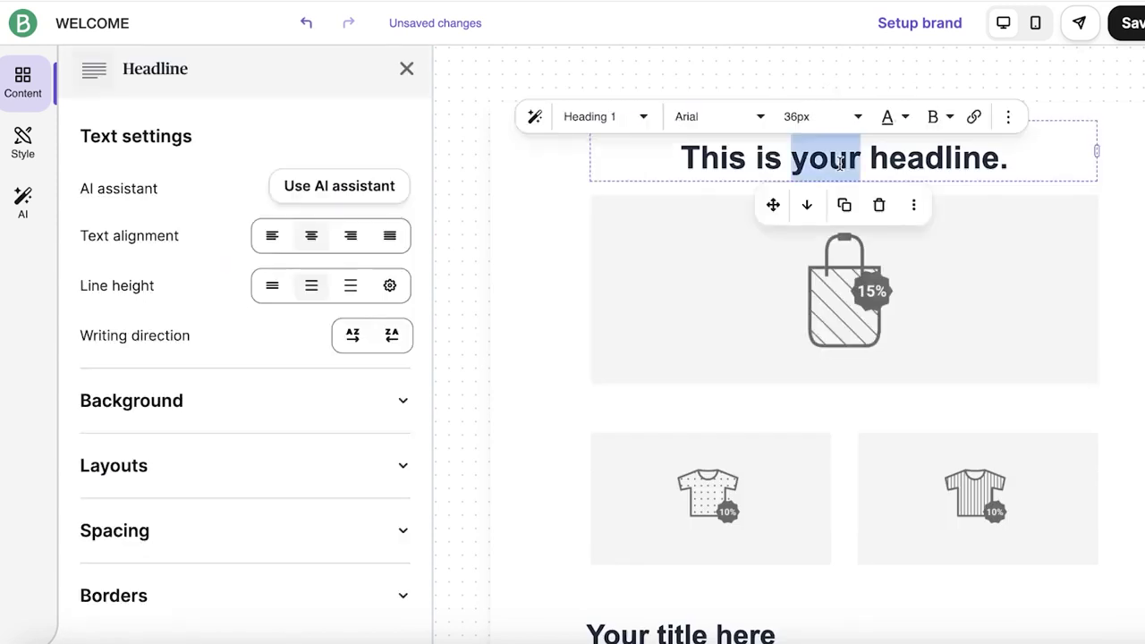
pyautogui.write('Meraki')
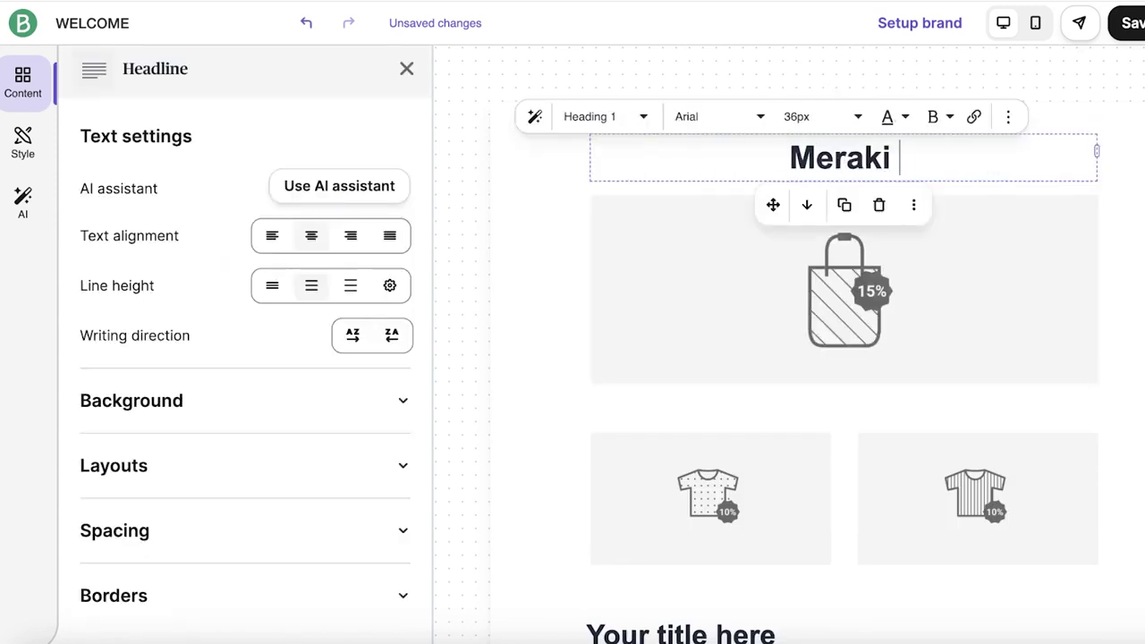
pyautogui.write(' Co.')
# - Replace the main product image by uploading YOLO.png
pyautogui.click(1012, 232)
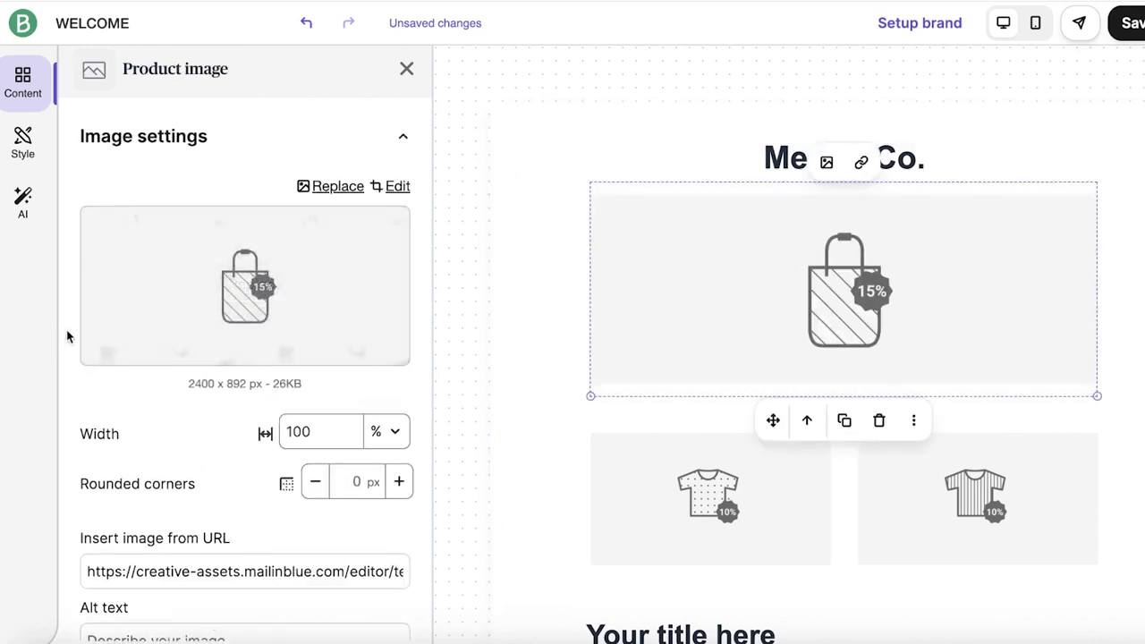
pyautogui.click(221, 293)
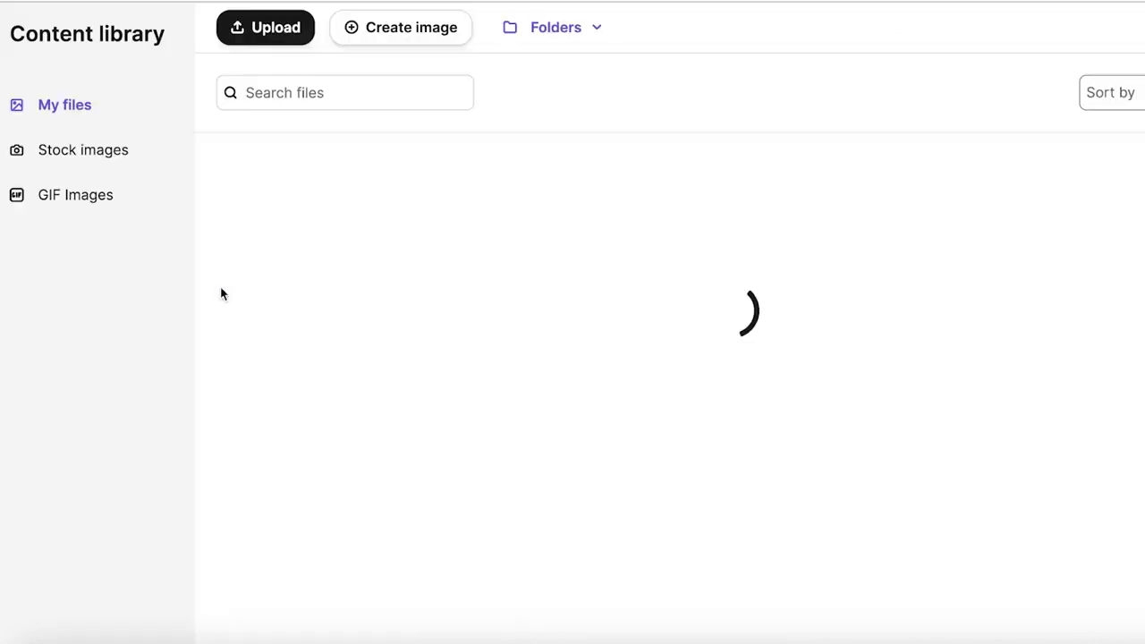
pyautogui.click(276, 35)
pyautogui.click(549, 158)
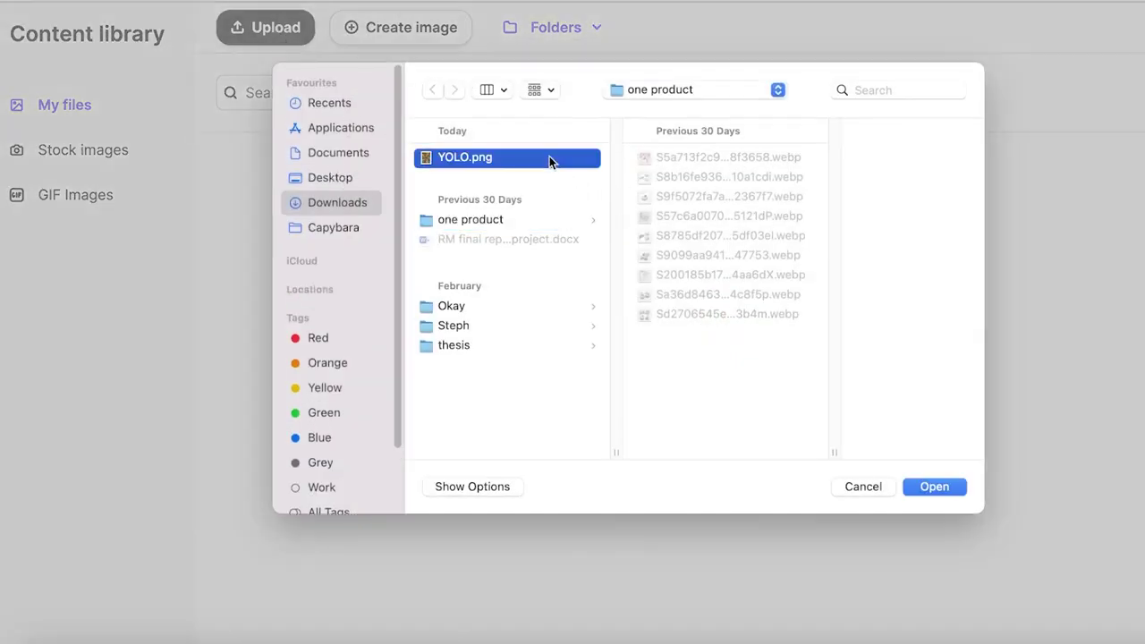
pyautogui.press('Return')
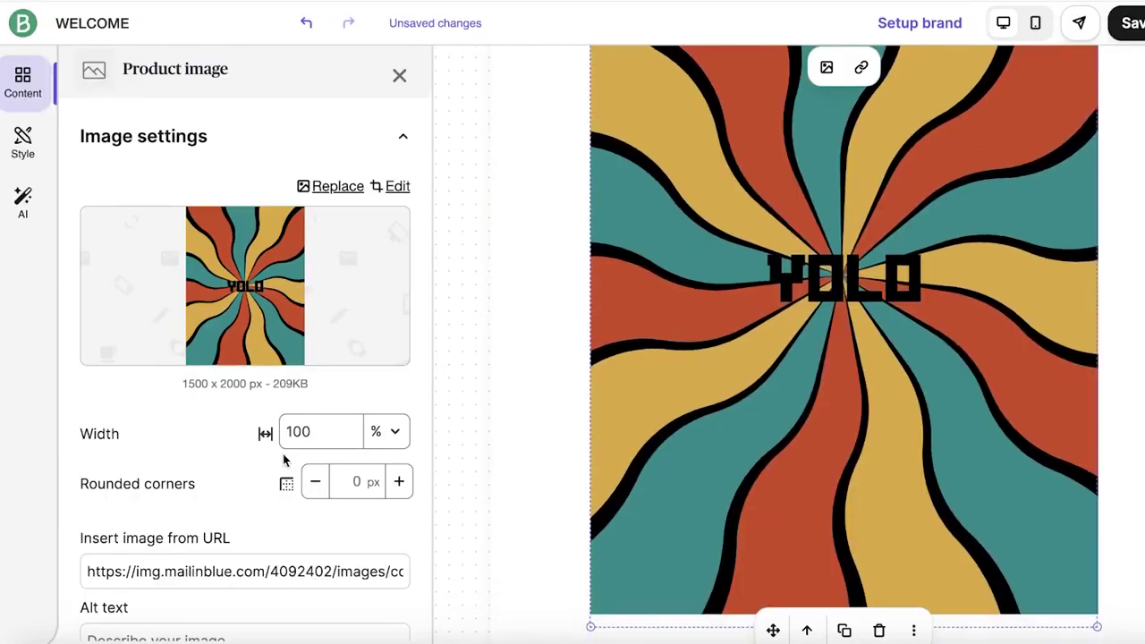
# - Review the image's Layouts, Spacing and Borders settings
pyautogui.scroll(-5, 313, 444)
pyautogui.scroll(-2, 317, 517)
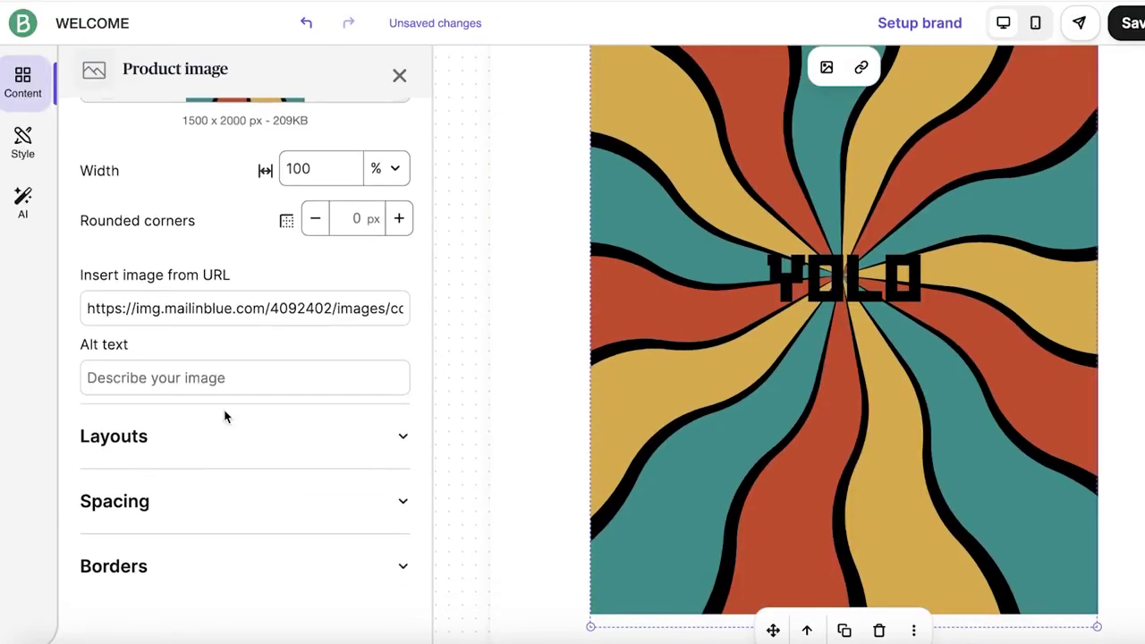
pyautogui.scroll(5, 220, 413)
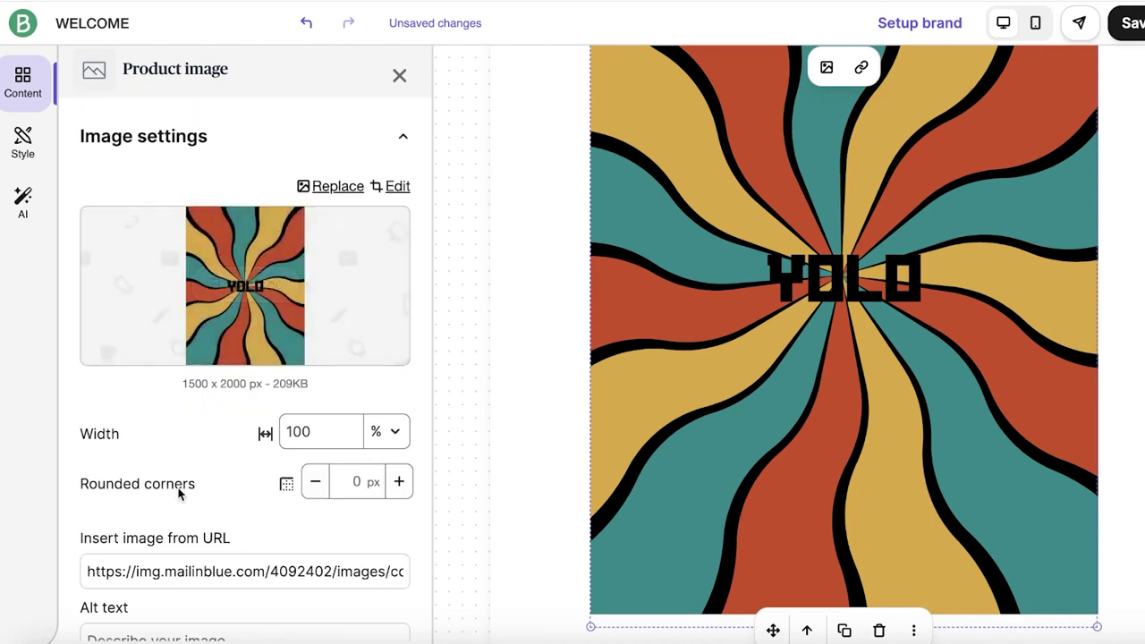
pyautogui.scroll(-5, 178, 492)
pyautogui.click(178, 438)
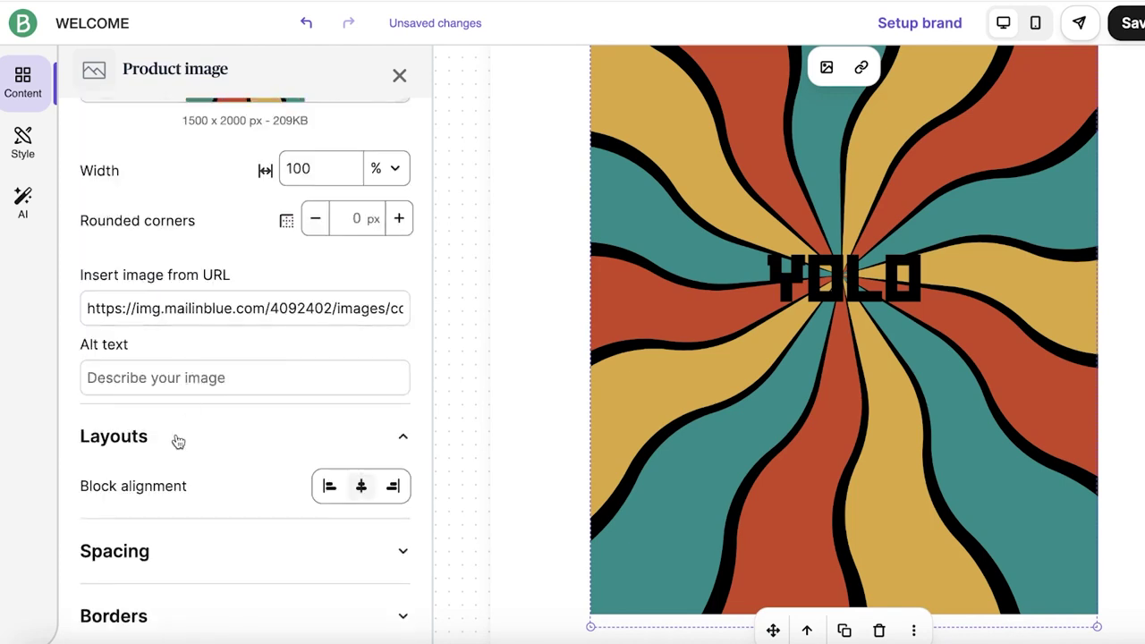
pyautogui.scroll(-1, 314, 458)
pyautogui.click(288, 505)
pyautogui.scroll(-5, 277, 523)
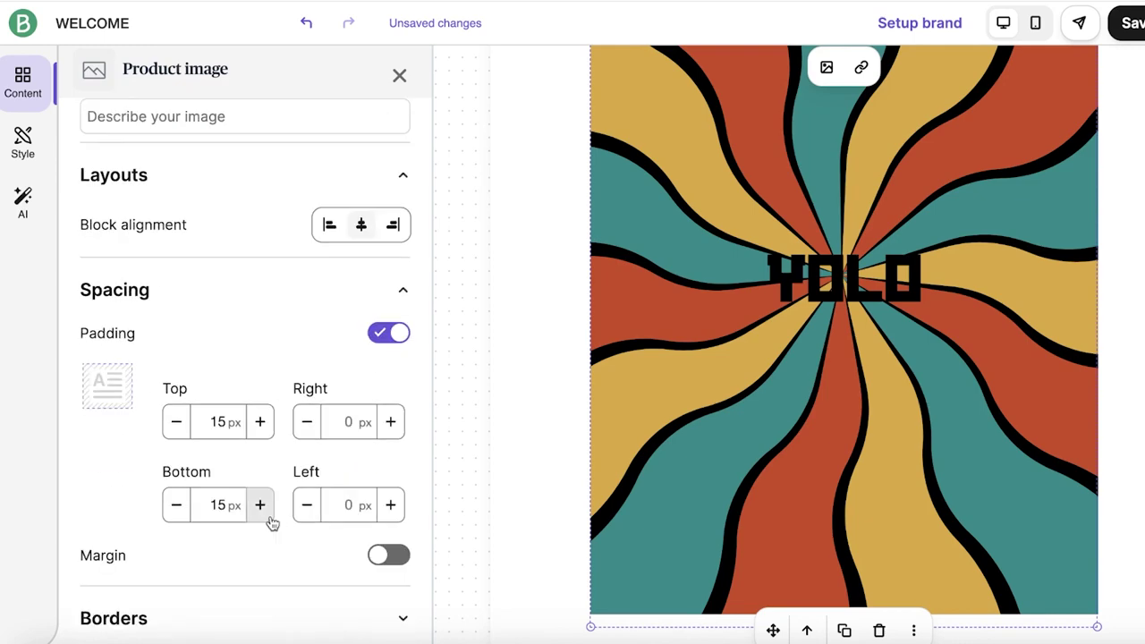
pyautogui.click(211, 577)
pyautogui.scroll(-2, 211, 572)
pyautogui.click(49, 100)
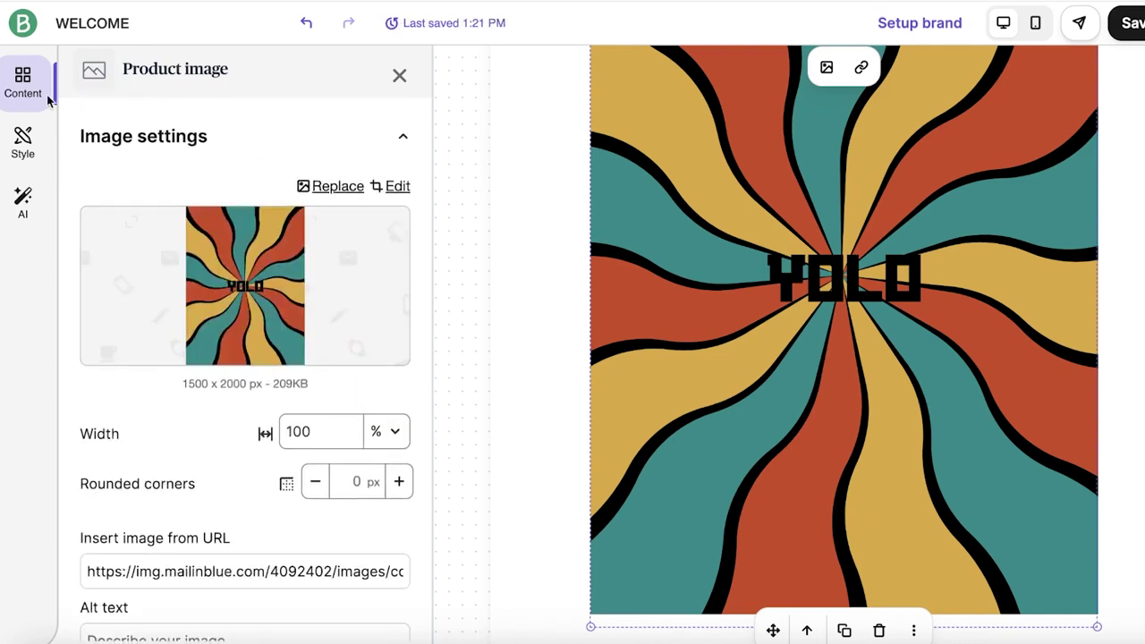
# - Change the title below the image to 'Welcome to Merakis Team'
pyautogui.click(399, 75)
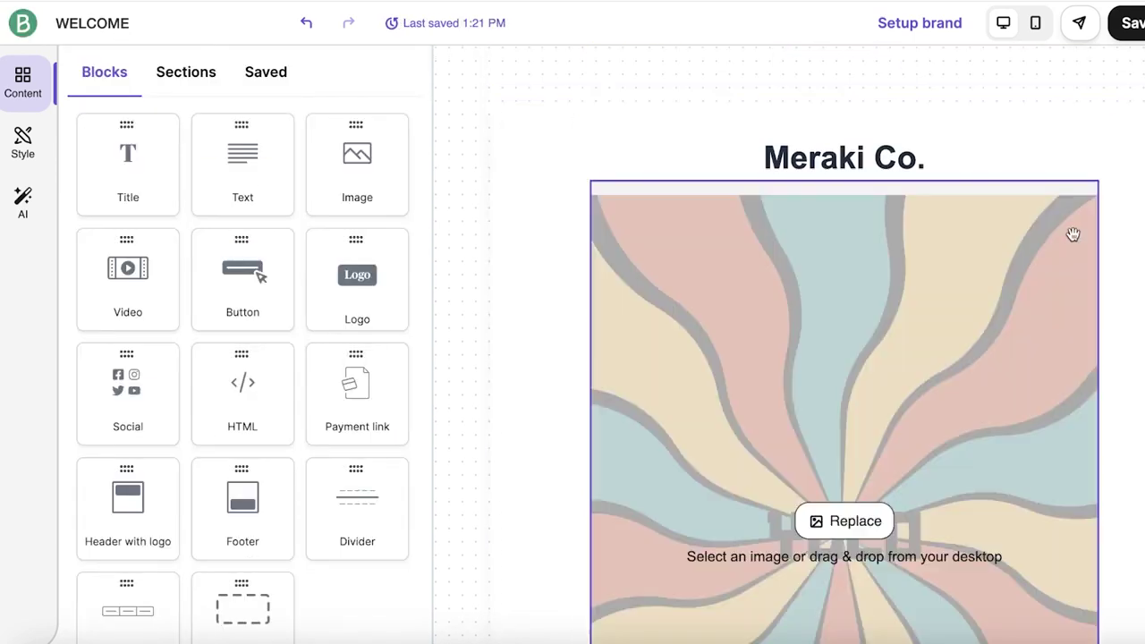
pyautogui.scroll(-5, 968, 266)
pyautogui.click(704, 134)
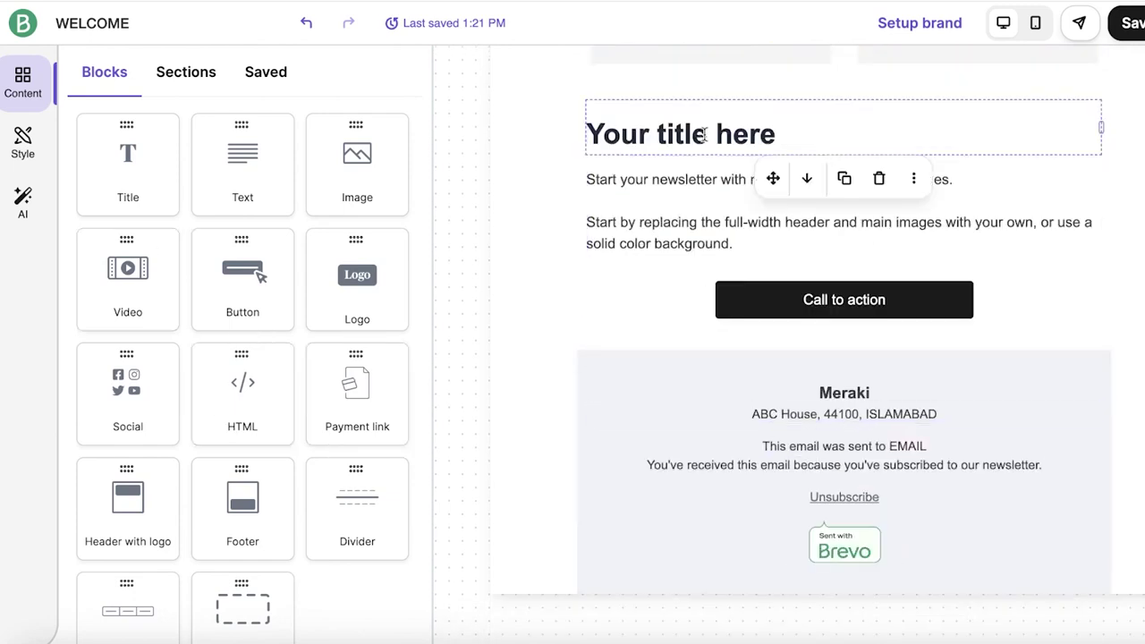
pyautogui.doubleClick(704, 134)
pyautogui.write('A')
pyautogui.press('BackSpace')
pyautogui.write('Welc')
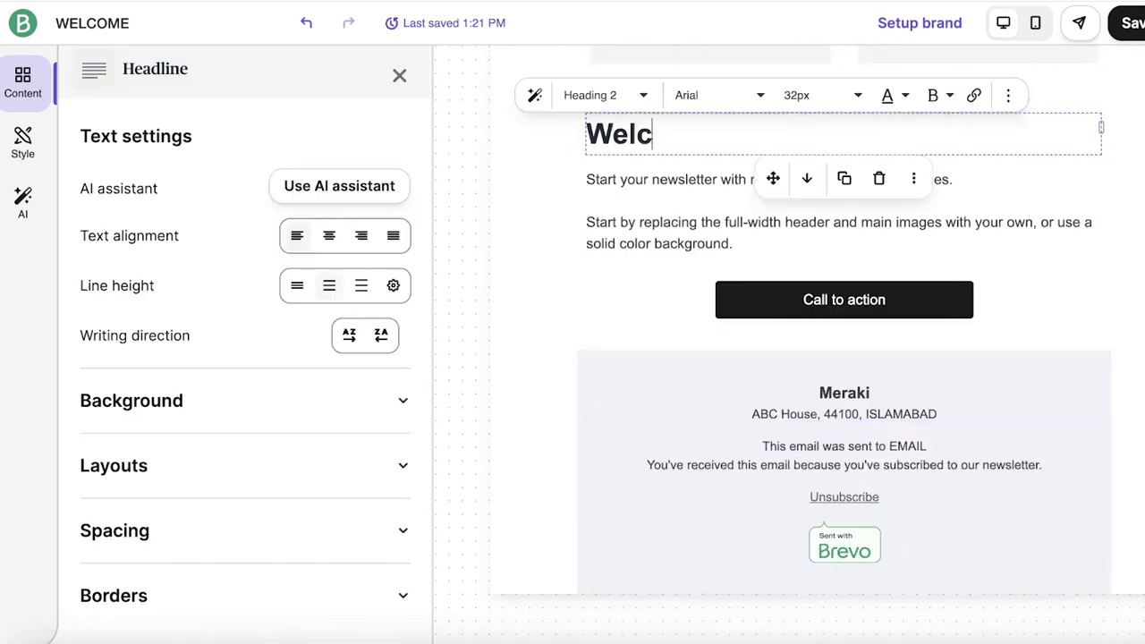
pyautogui.write('ome to Meraki')
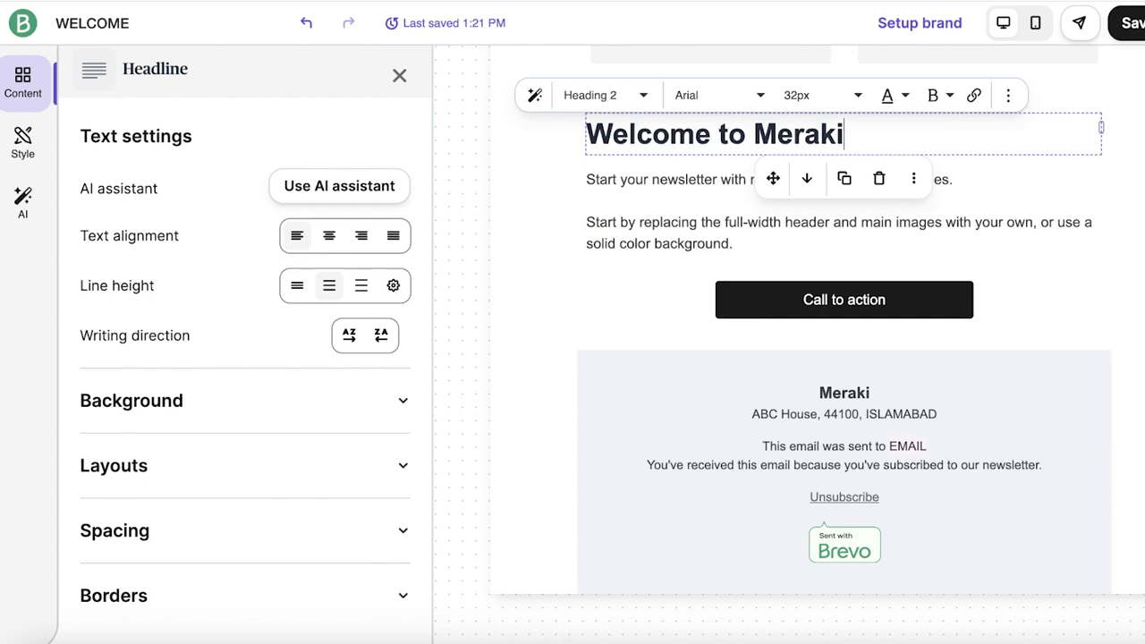
pyautogui.write('s Team')
# - Replace the placeholder paragraphs with text offering 15% off one product with code AA14%
pyautogui.click(629, 190)
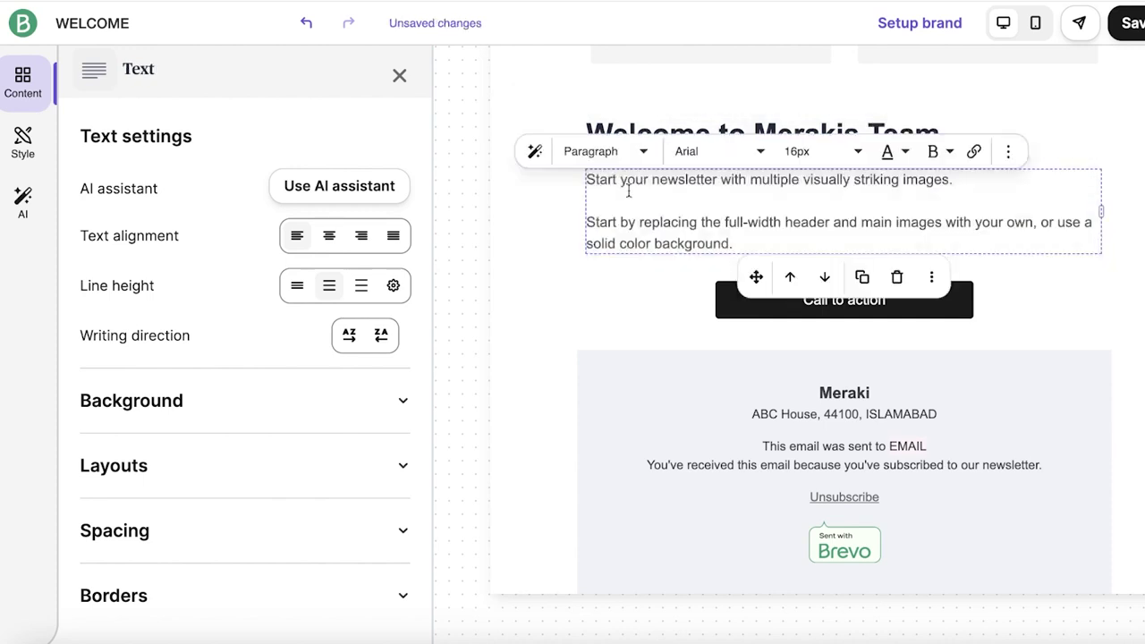
pyautogui.moveTo(734, 243); pyautogui.dragTo(586, 177)
pyautogui.write('Di')
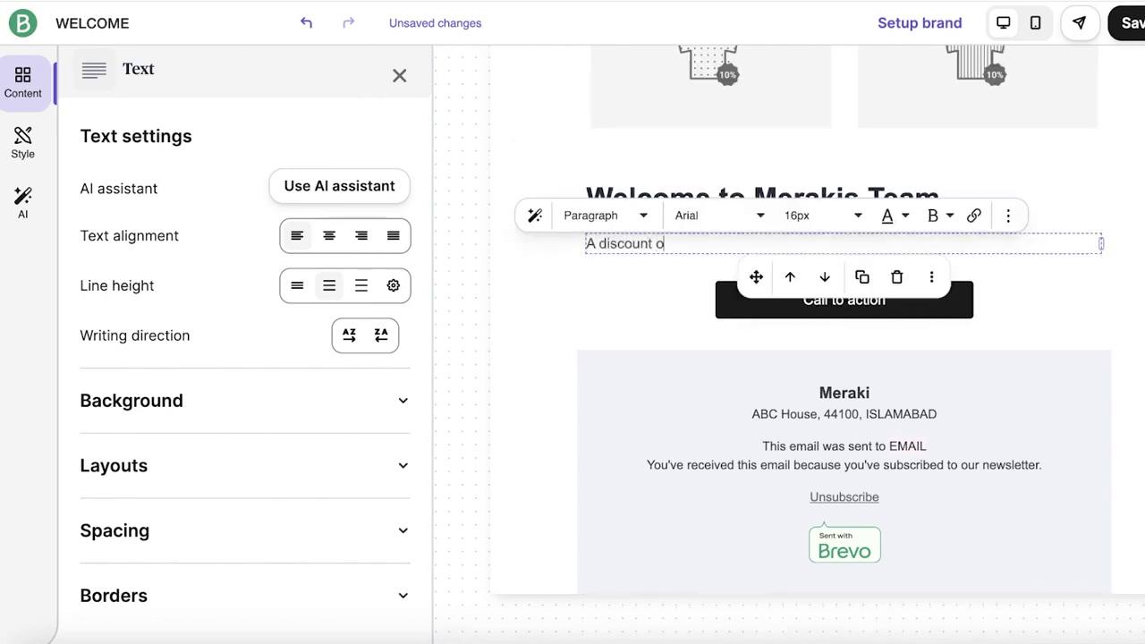
pyautogui.write('% will be applied')
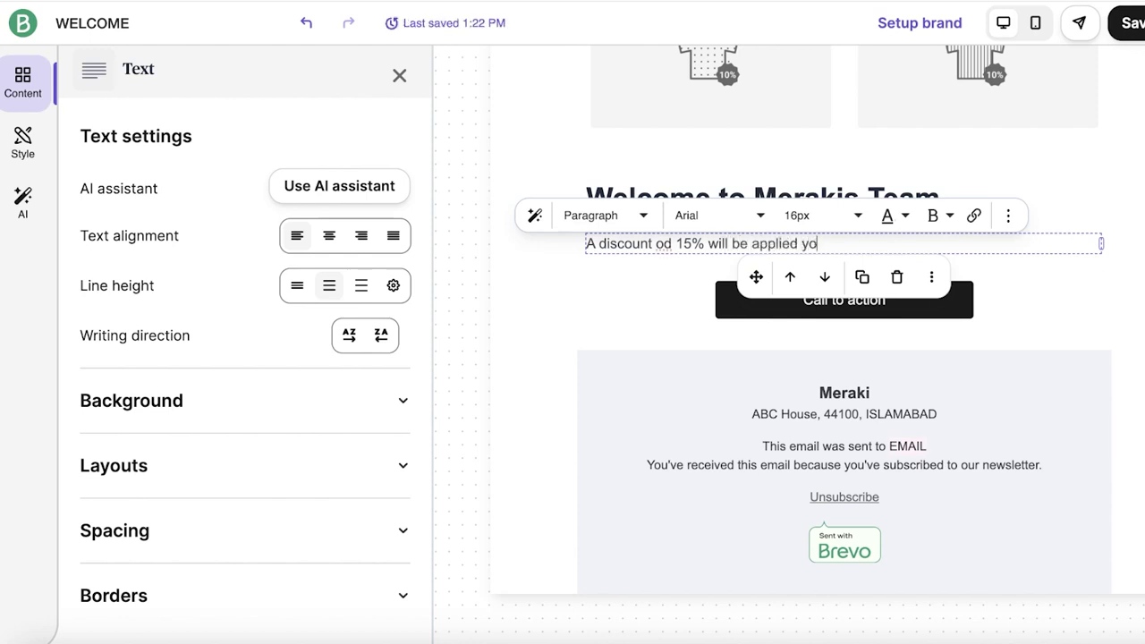
pyautogui.write('y one pr')
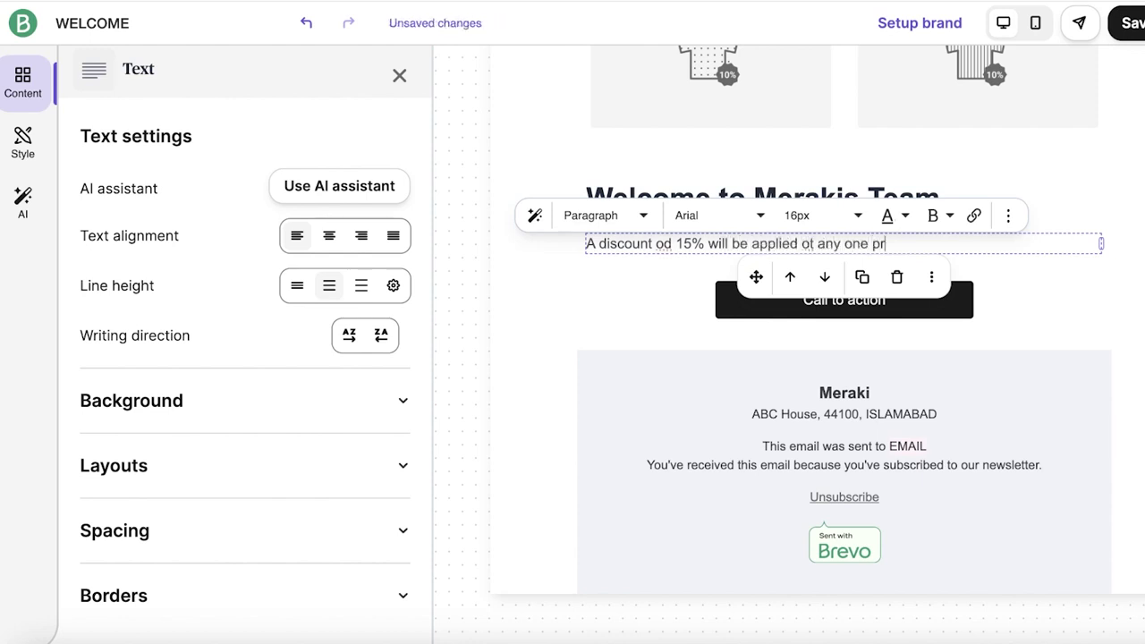
pyautogui.write('oduct with the code AA14% on')
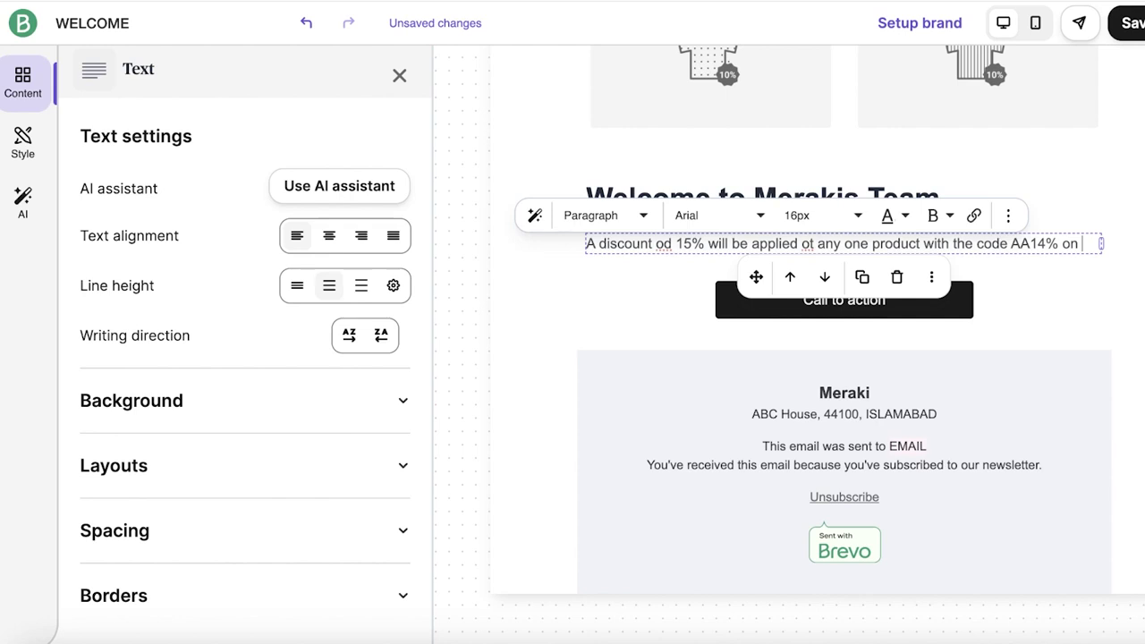
pyautogui.write('ur website.')
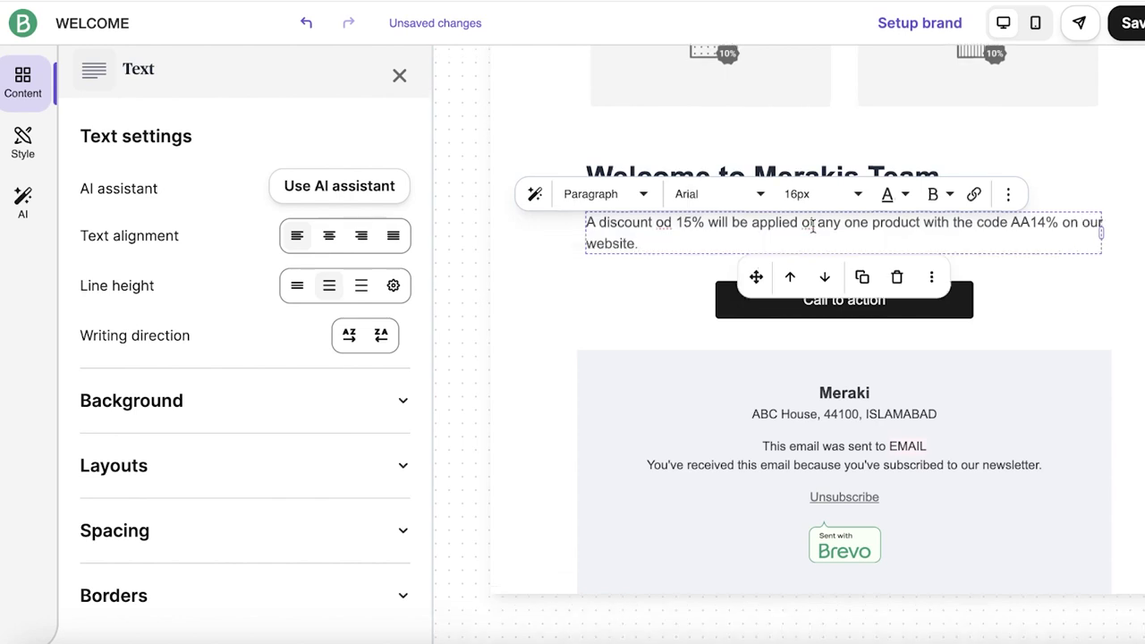
# - Relabel the call-to-action button 'Shop Now'
pyautogui.click(773, 299)
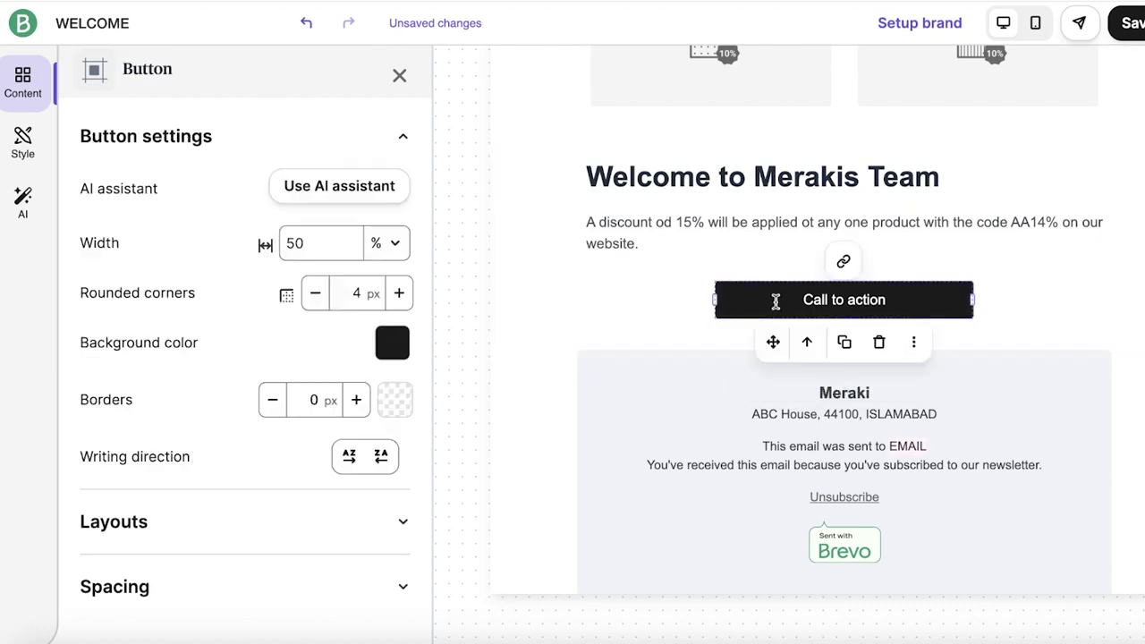
pyautogui.click(880, 300)
pyautogui.tripleClick(881, 300)
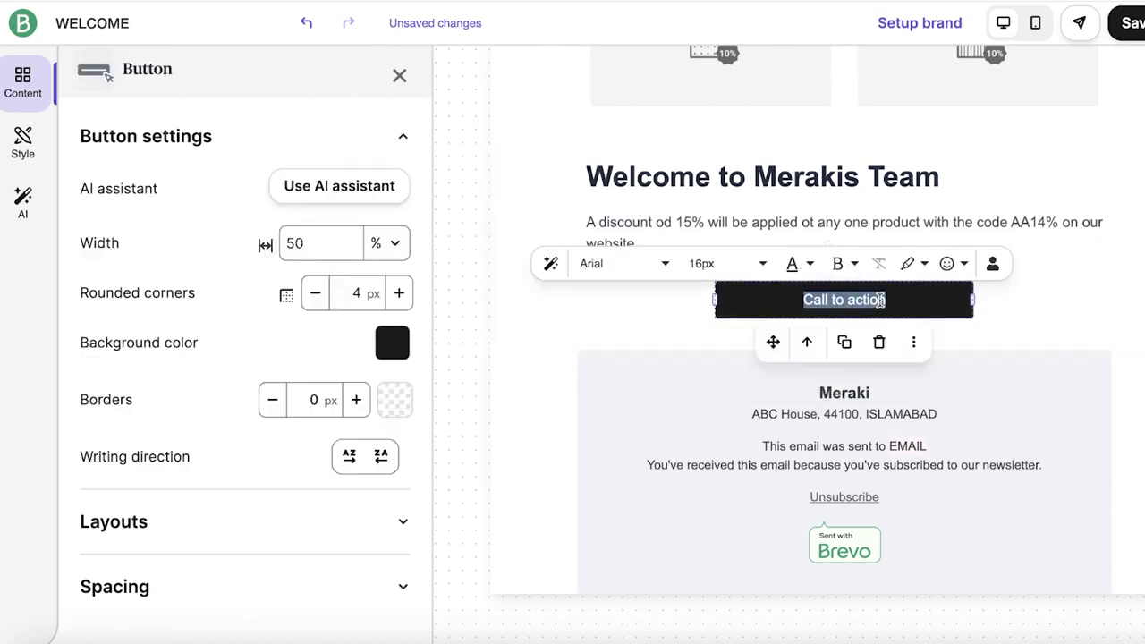
pyautogui.write('Shop Now')
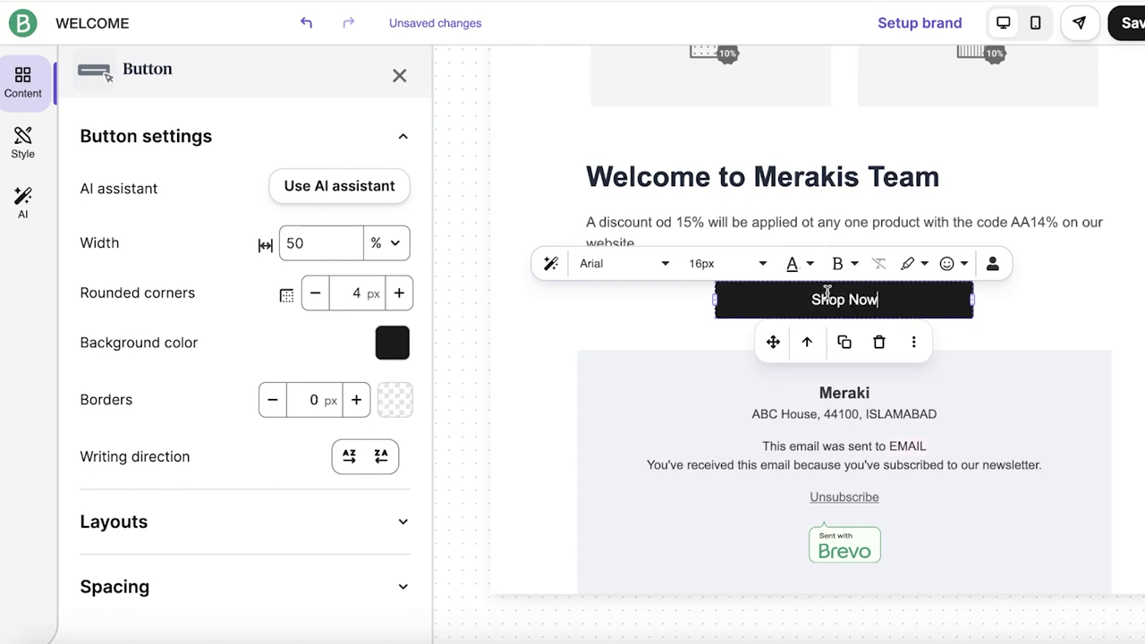
pyautogui.click(961, 299)
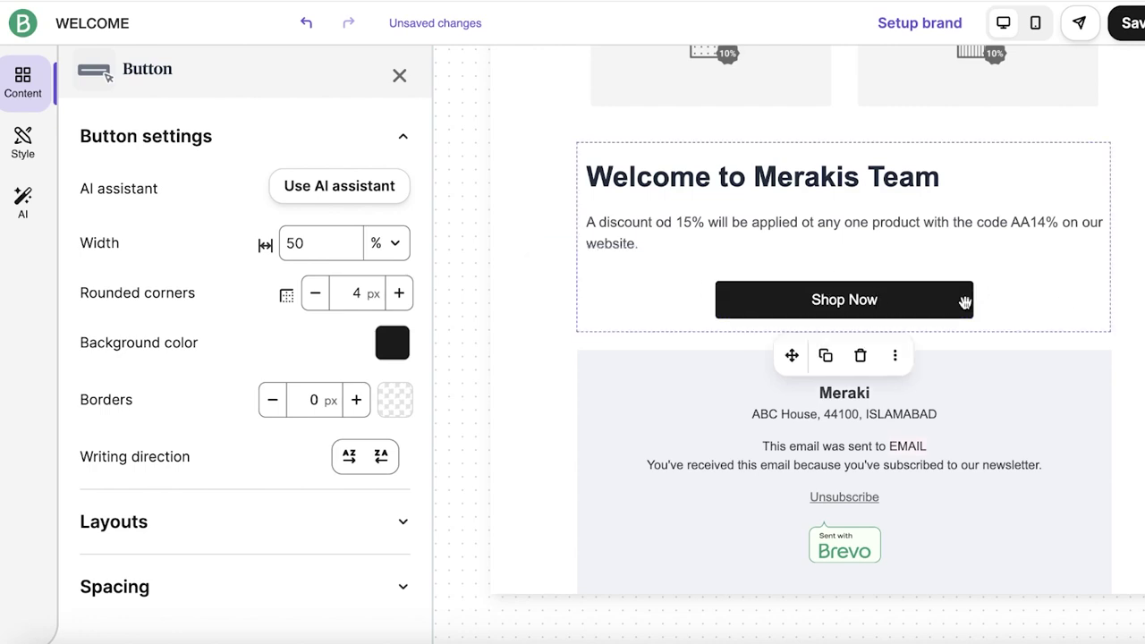
# - Check the Shop Now button's extra options and select the Meraki footer block
pyautogui.click(940, 299)
pyautogui.click(943, 301)
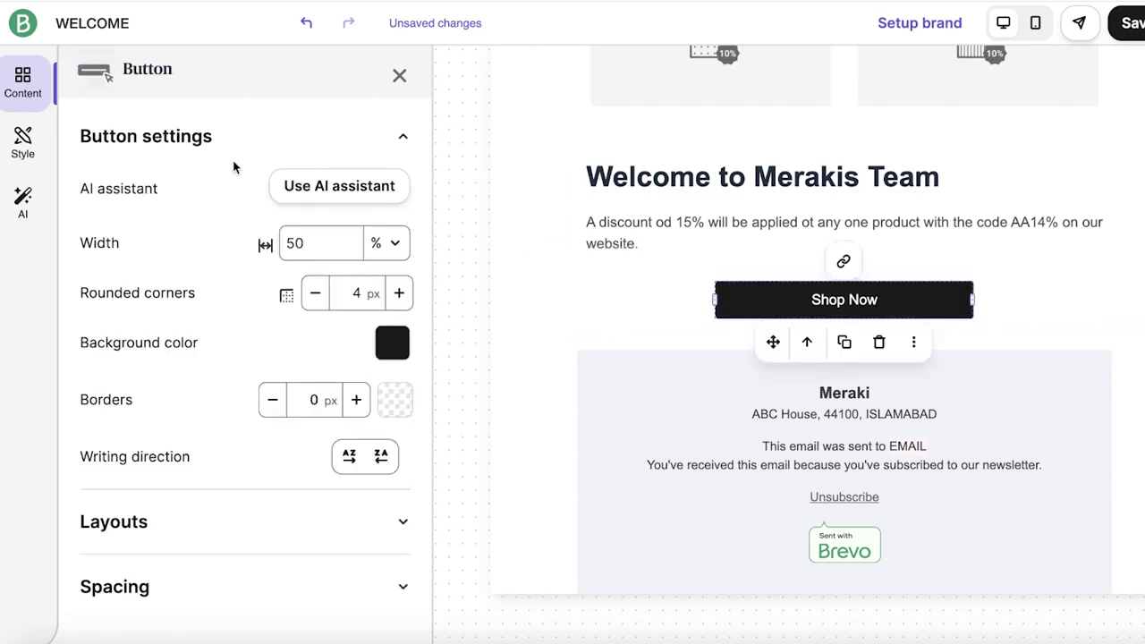
pyautogui.scroll(-1, 220, 407)
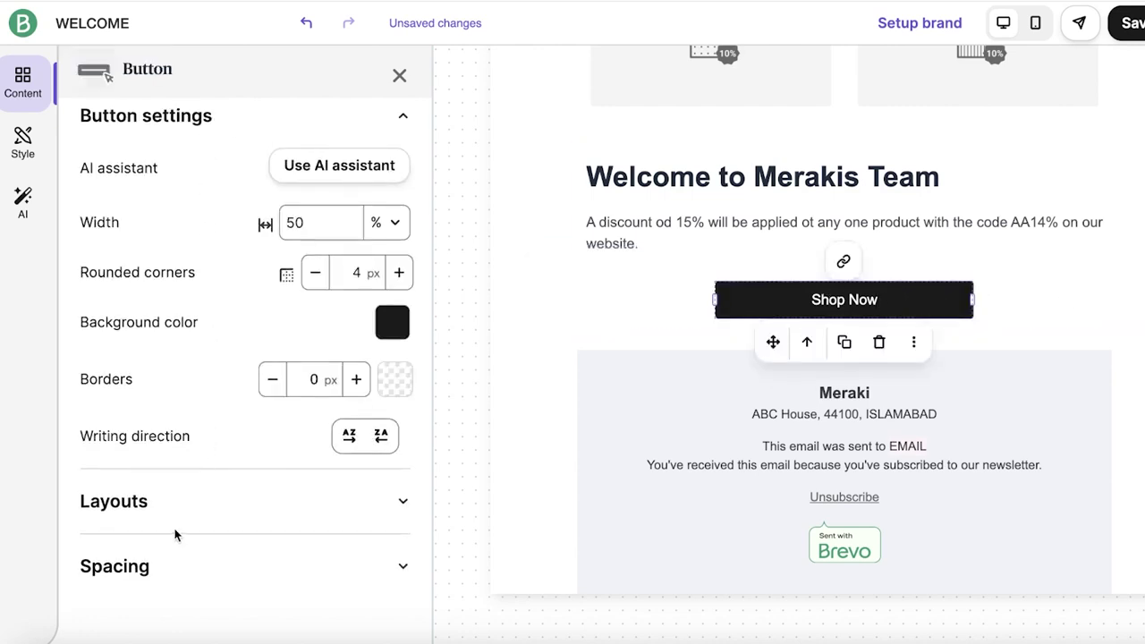
pyautogui.click(905, 351)
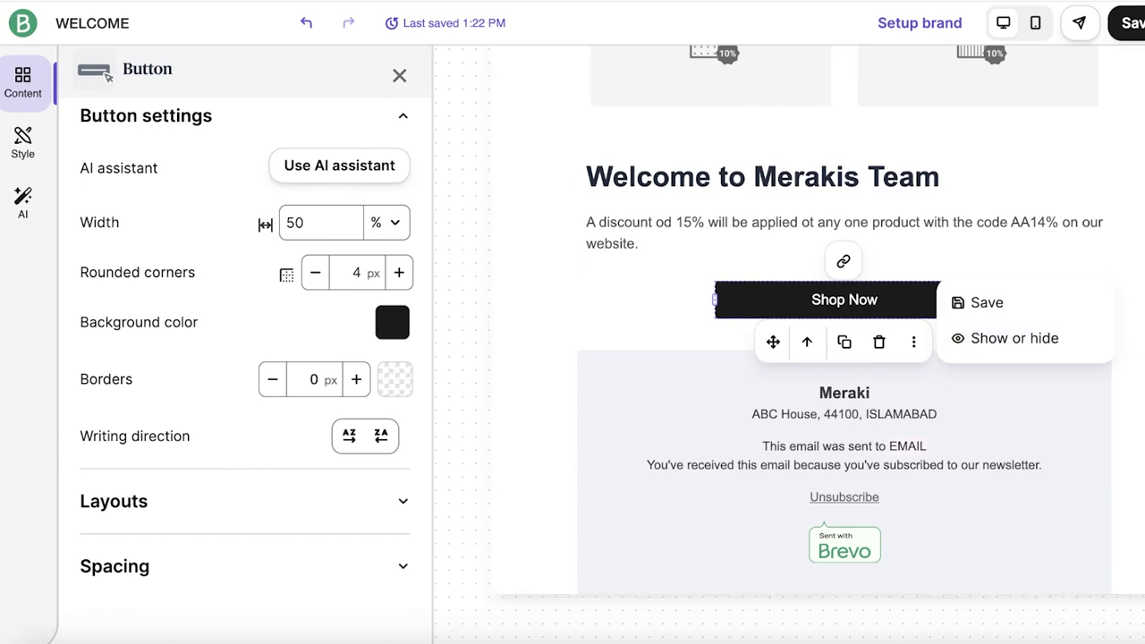
pyautogui.click(959, 502)
pyautogui.click(991, 437)
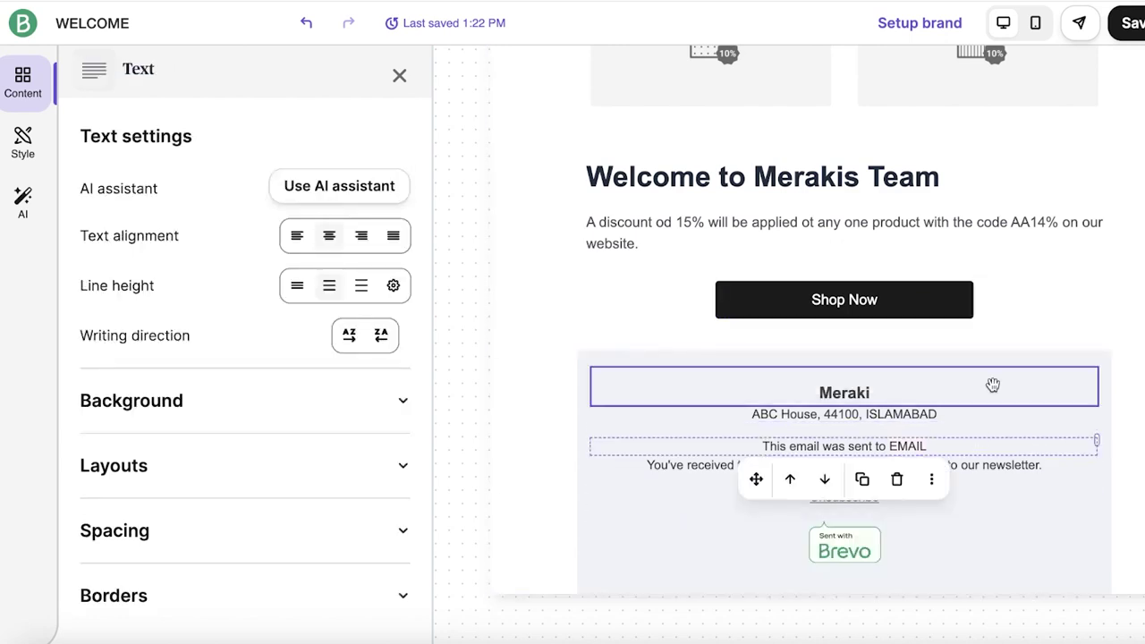
pyautogui.click(991, 385)
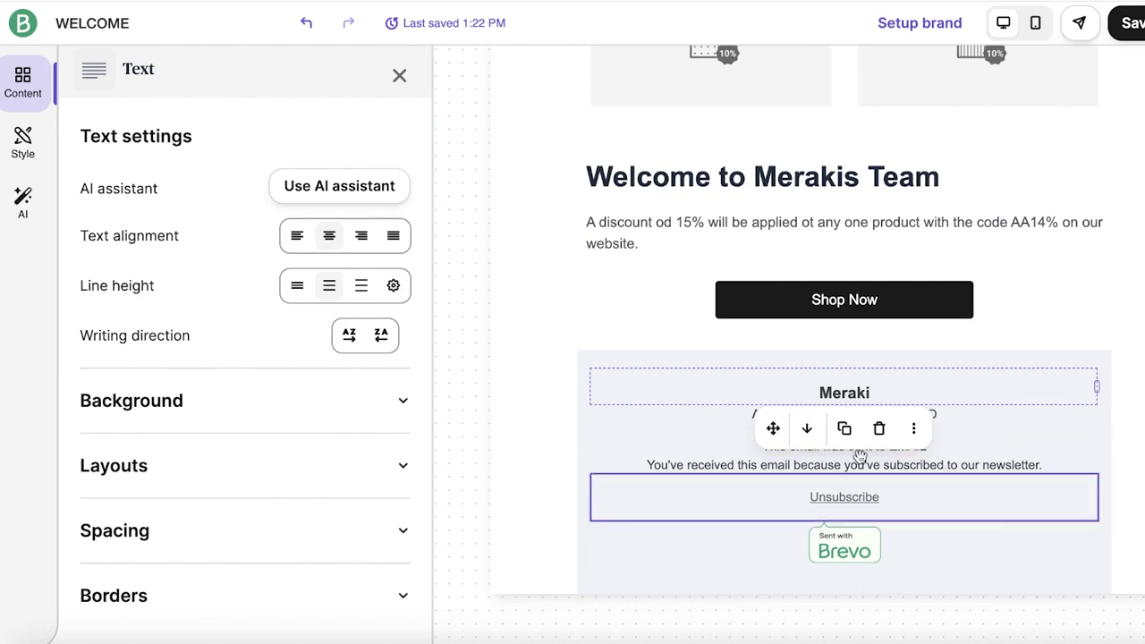
pyautogui.scroll(10, 868, 509)
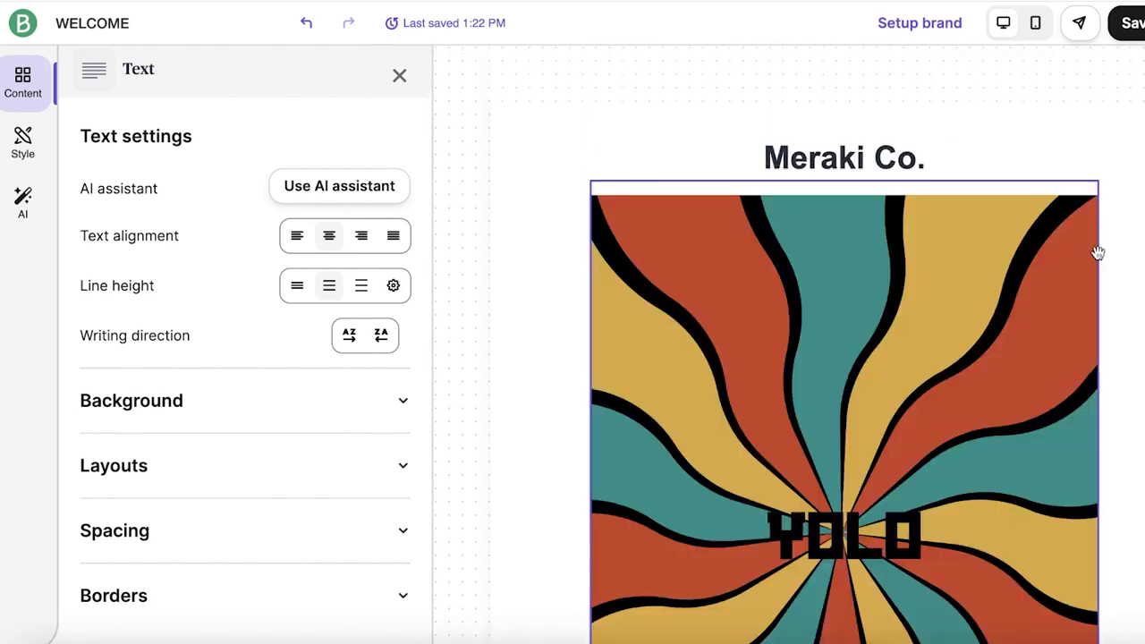
# - Save the email design and return to the WELCOME campaign overview
pyautogui.click(1101, 248)
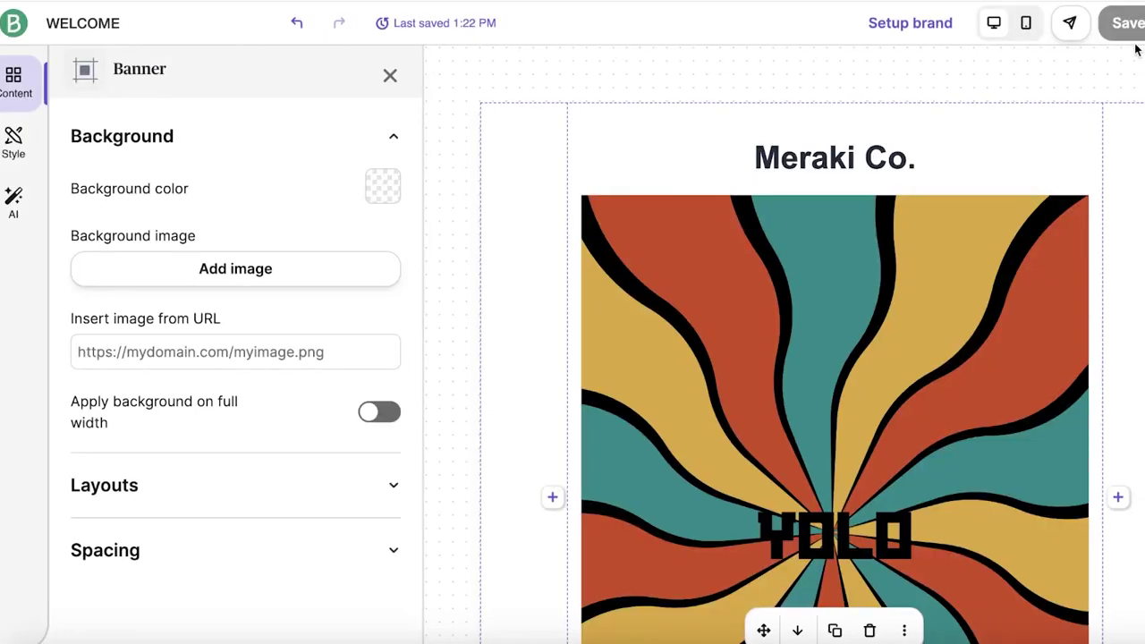
pyautogui.click(1131, 34)
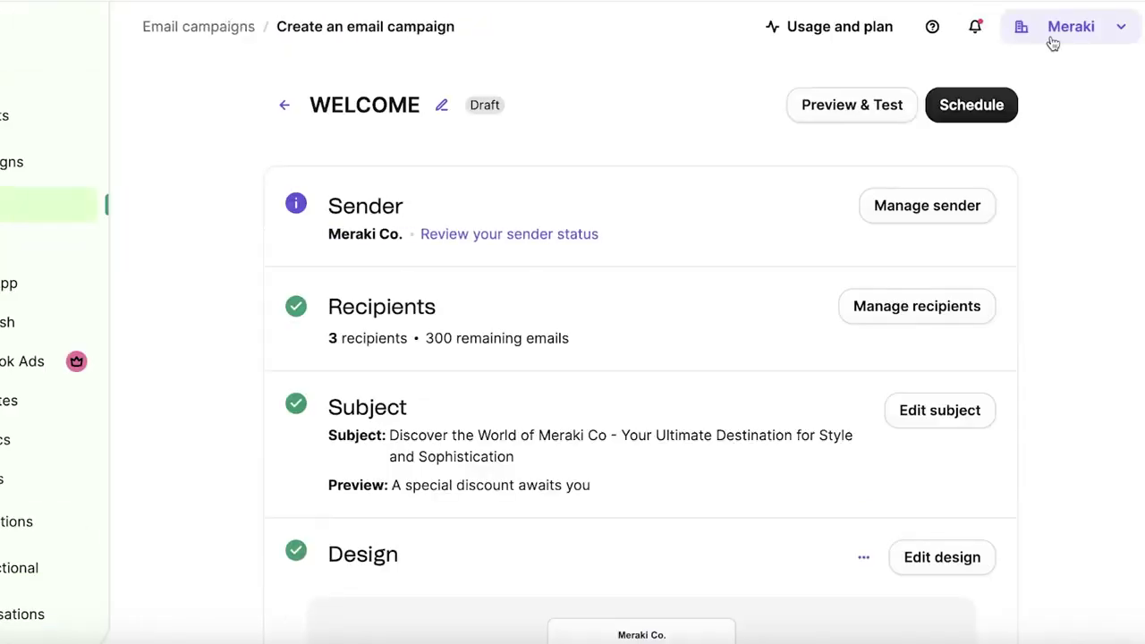
pyautogui.scroll(-7, 929, 140)
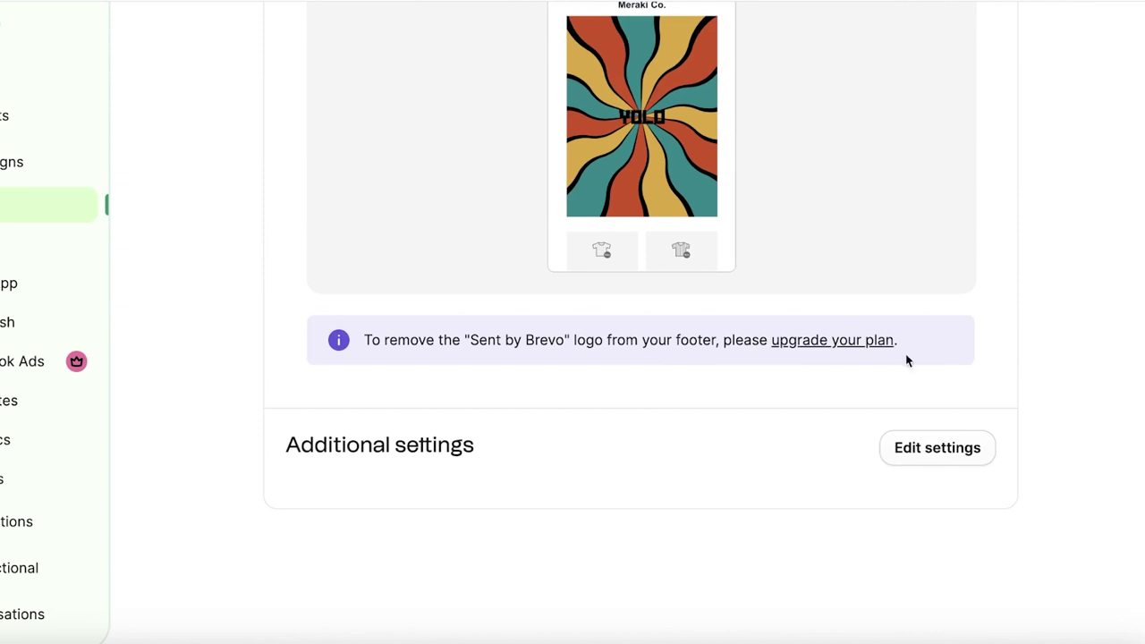
# - Save additional settings with Send To personalization left off, then close the schedule options
pyautogui.click(910, 451)
pyautogui.scroll(-7, 695, 307)
pyautogui.scroll(3, 447, 332)
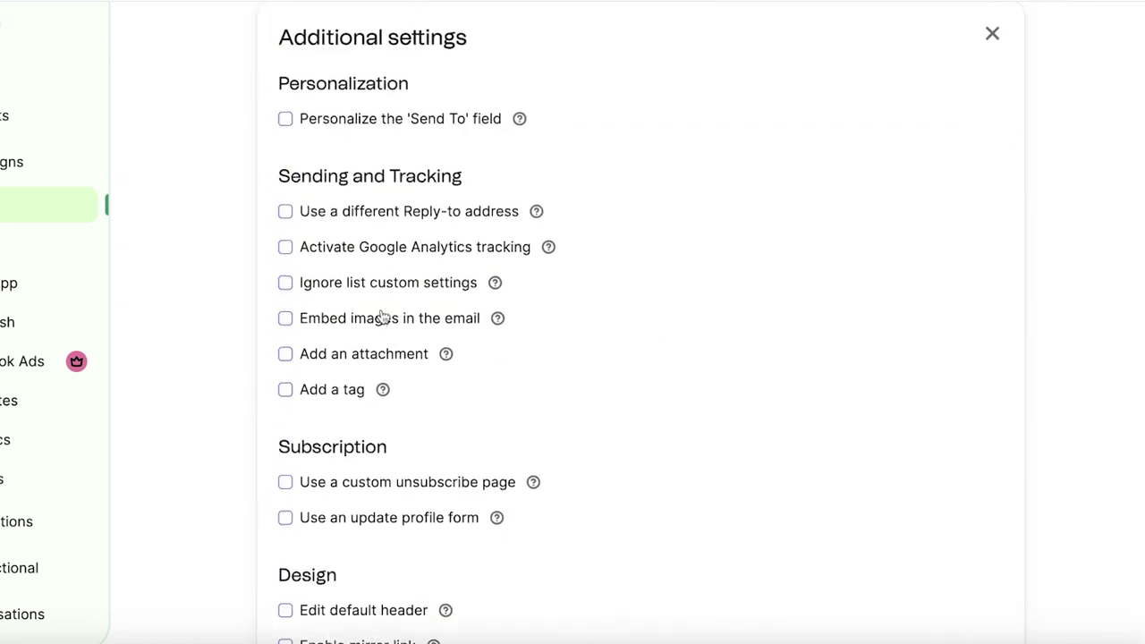
pyautogui.click(305, 127)
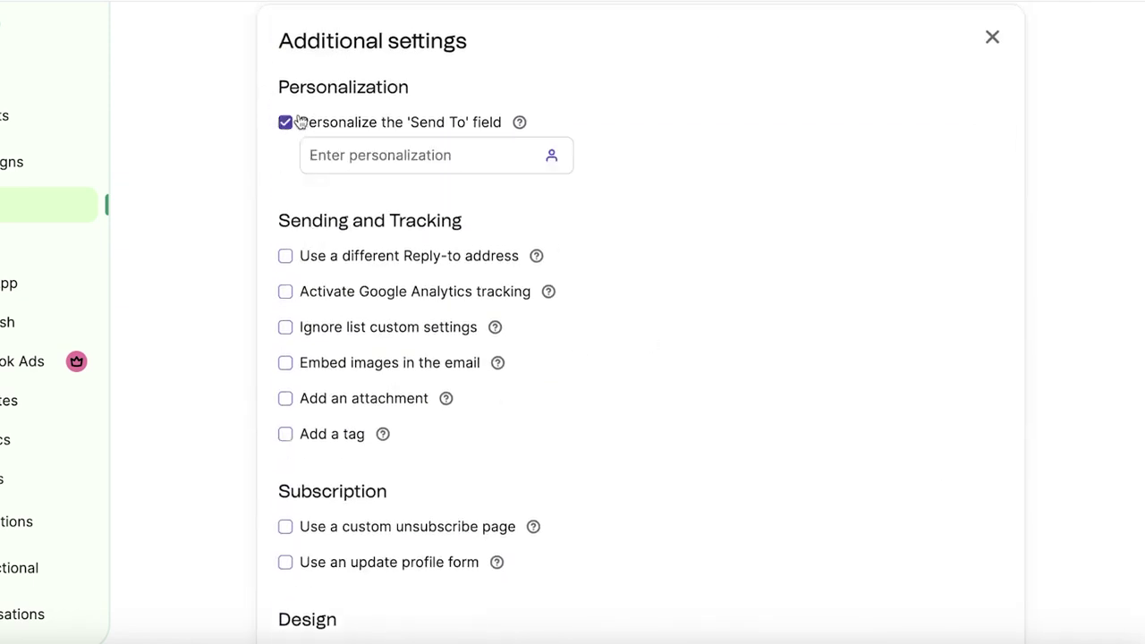
pyautogui.click(309, 123)
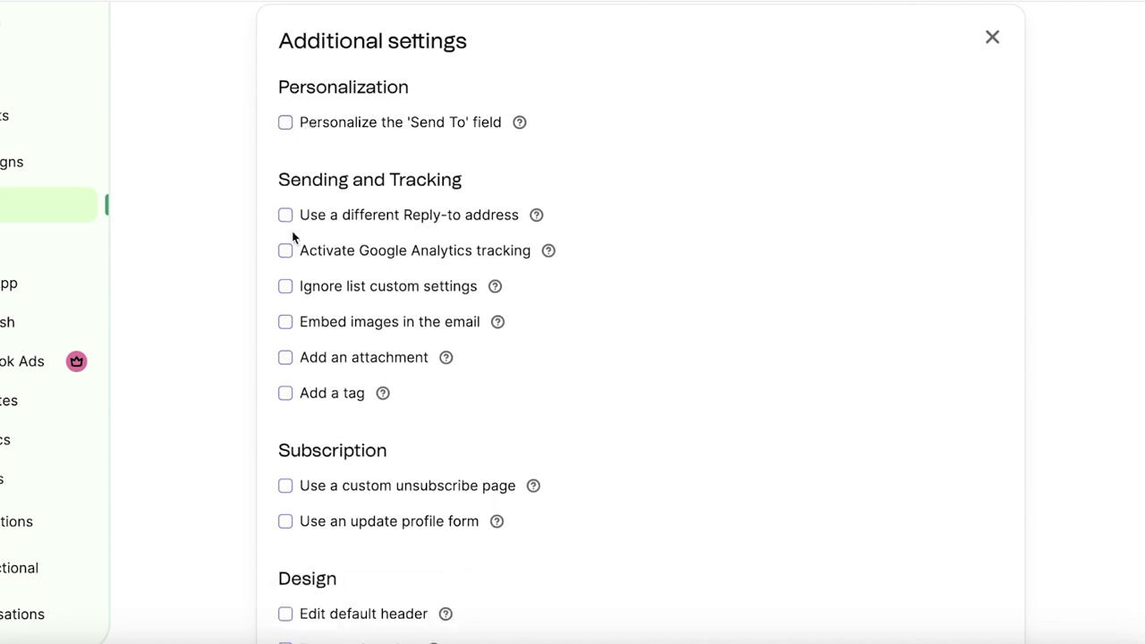
pyautogui.scroll(-3, 267, 442)
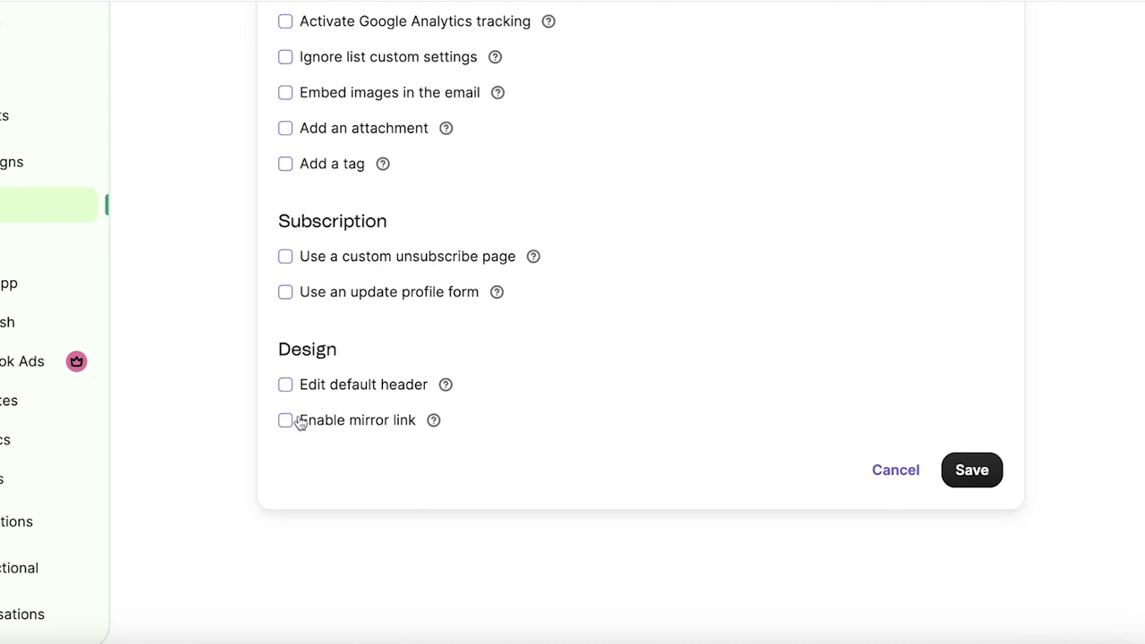
pyautogui.click(955, 474)
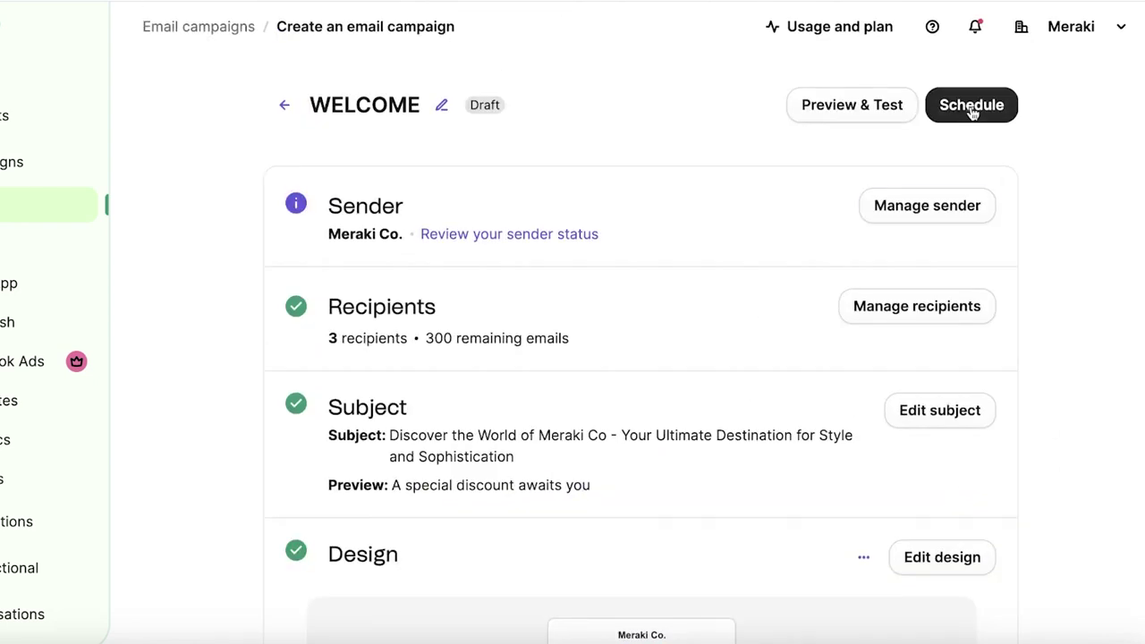
pyautogui.click(970, 107)
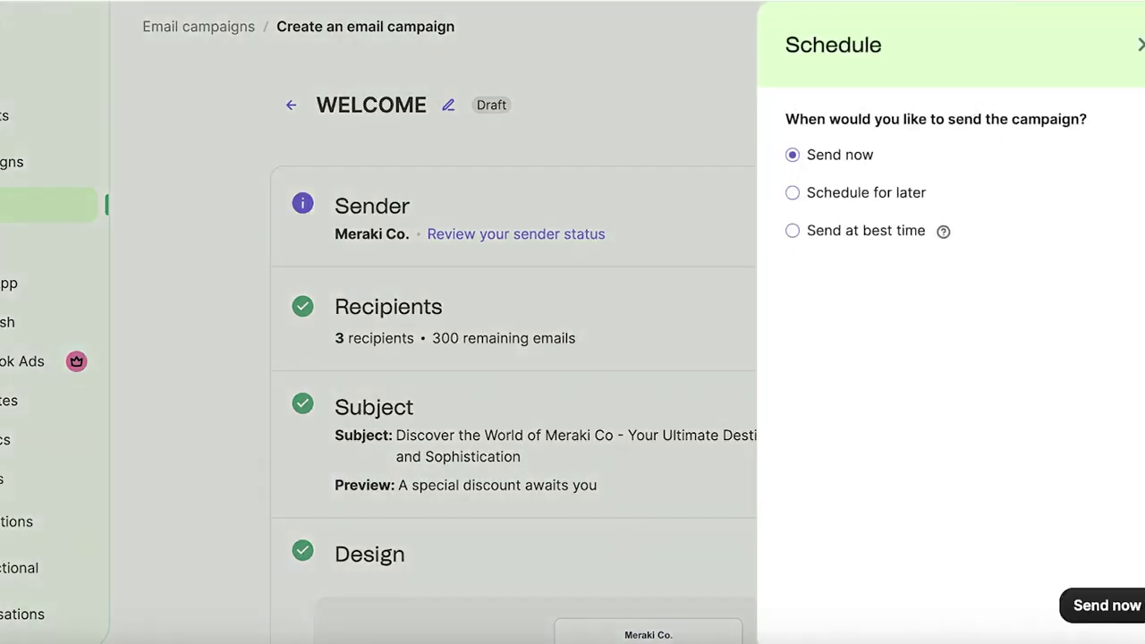
pyautogui.click(1138, 47)
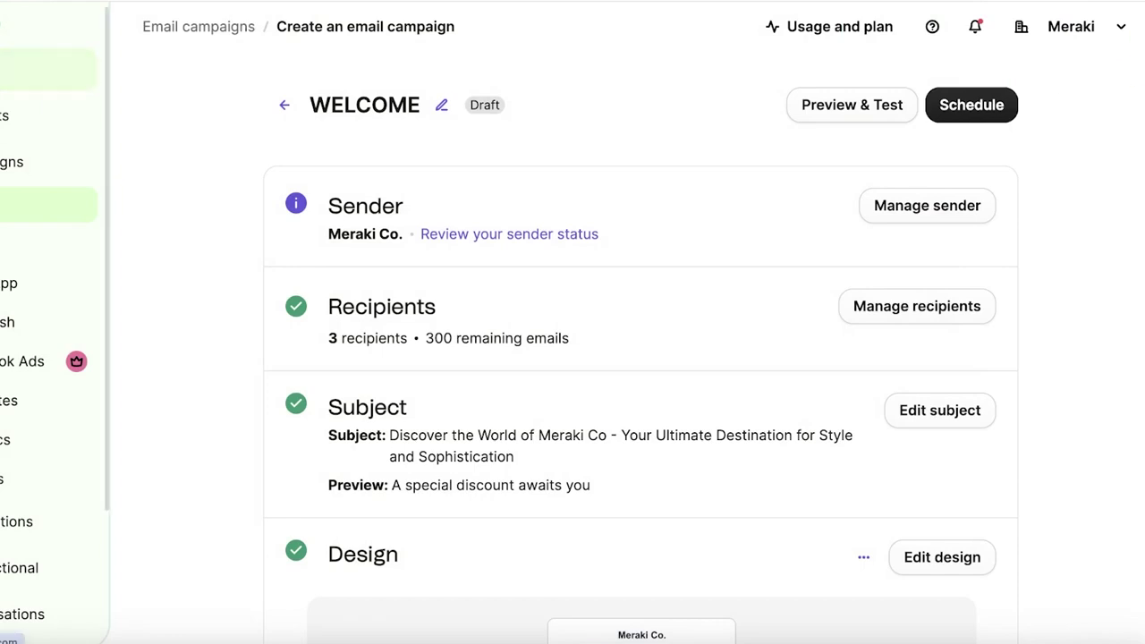
# - Go to the Home dashboard showing 3 contacts and the WELCOME draft
pyautogui.click(4, 70)
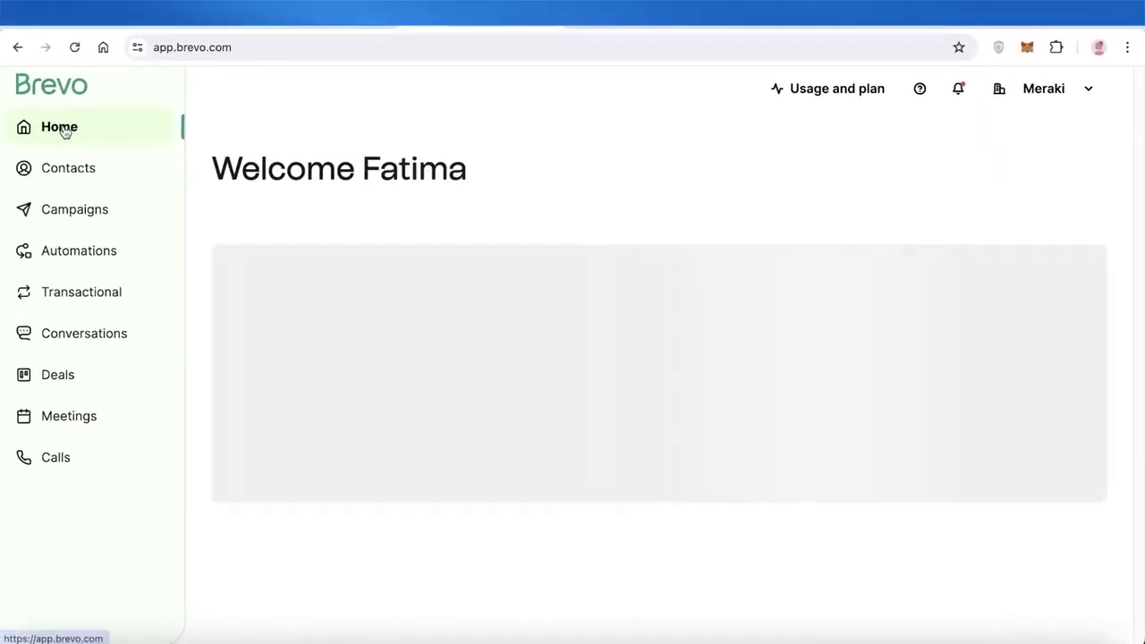
pyautogui.scroll(-5, 72, 148)
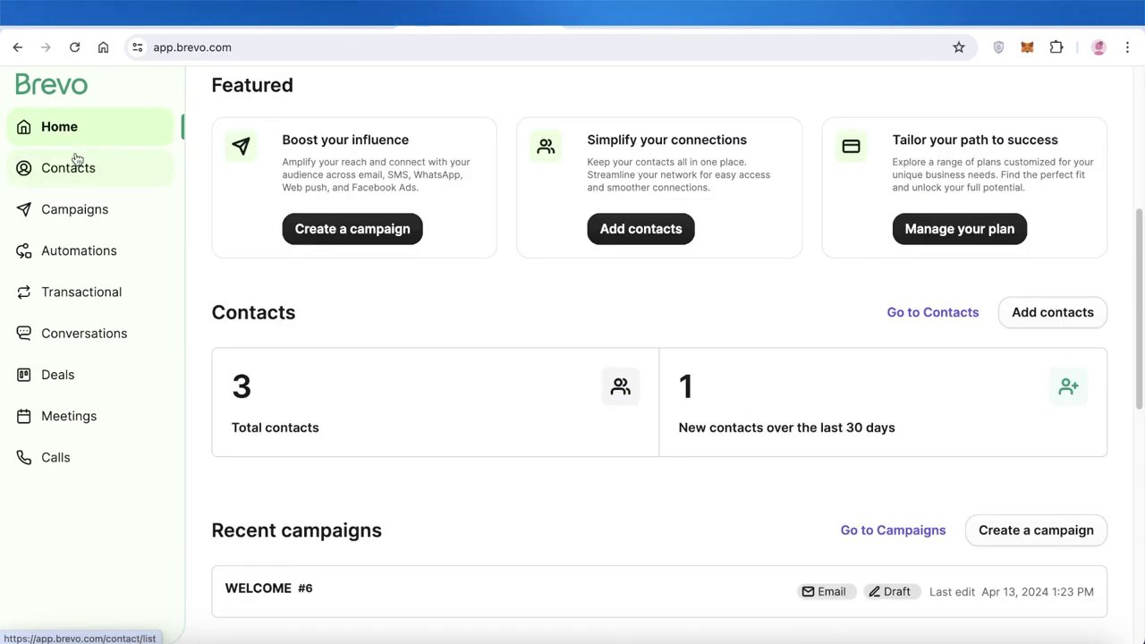
pyautogui.scroll(2, 76, 163)
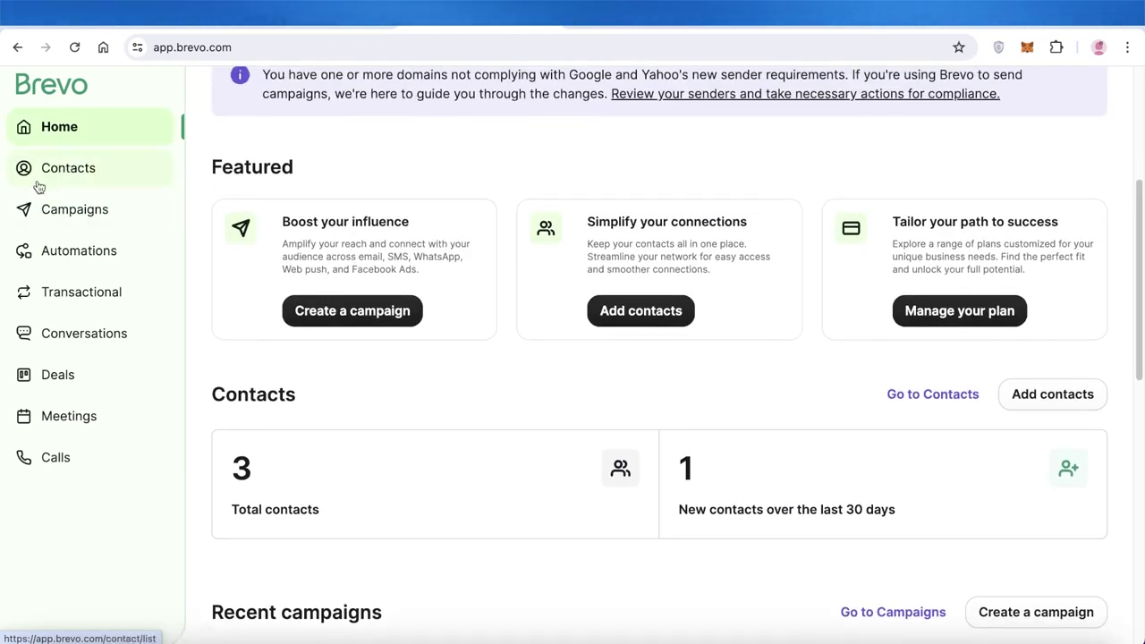